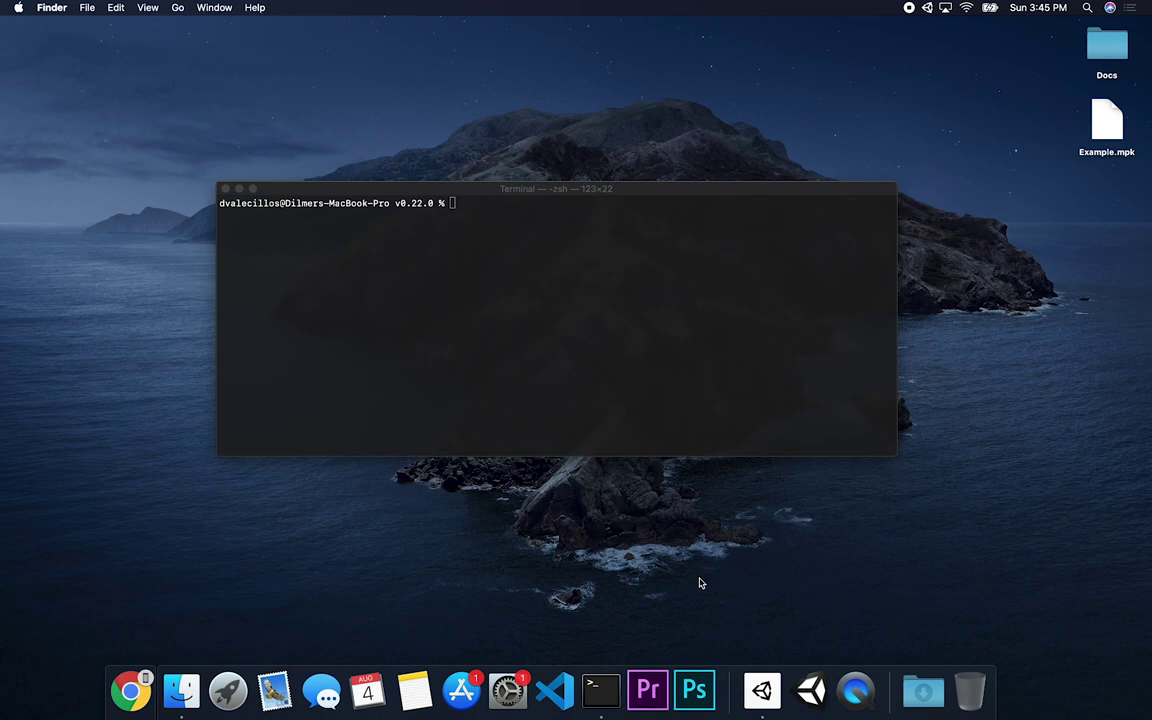
Create a new 3D project in Unity Hub named MagicLeapEssentials, located in the Code/Unity folder.
click(762, 690)
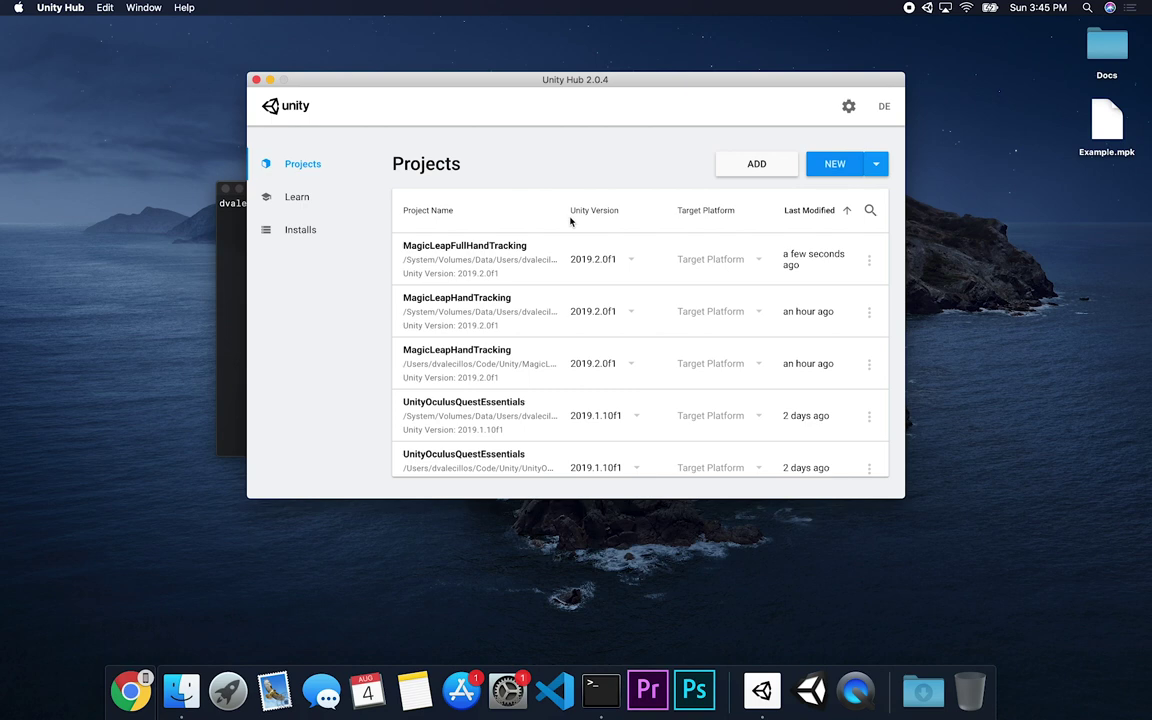
click(833, 166)
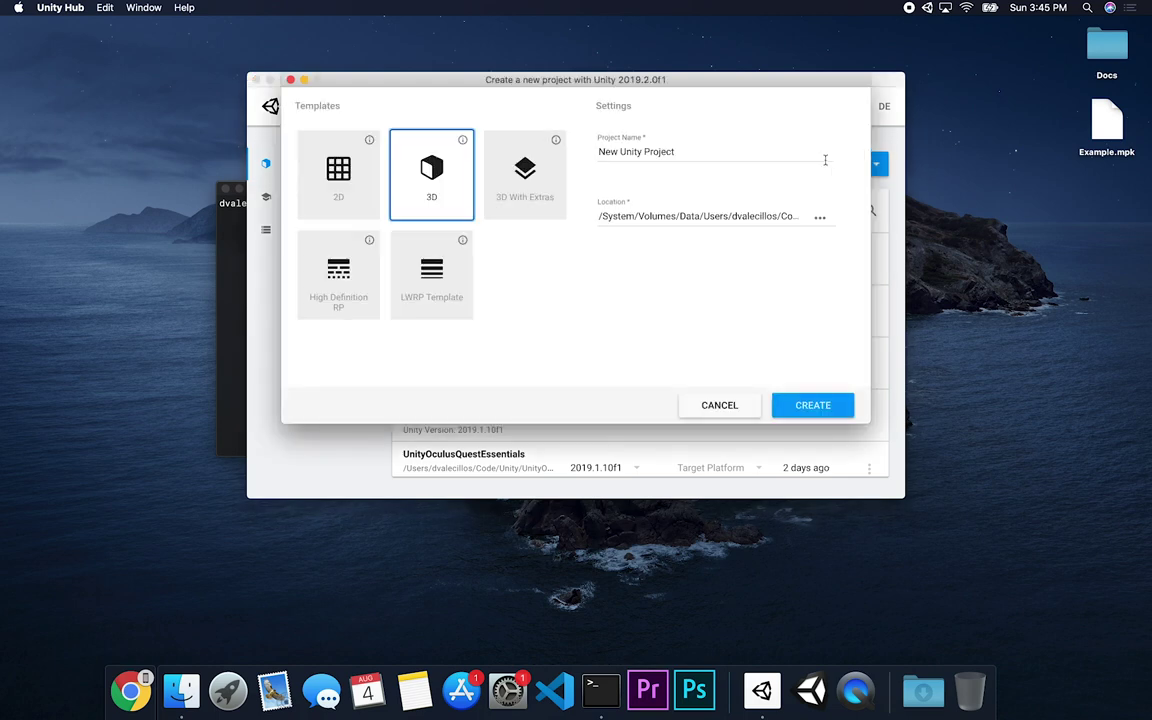
drag(560, 86, 560, 103)
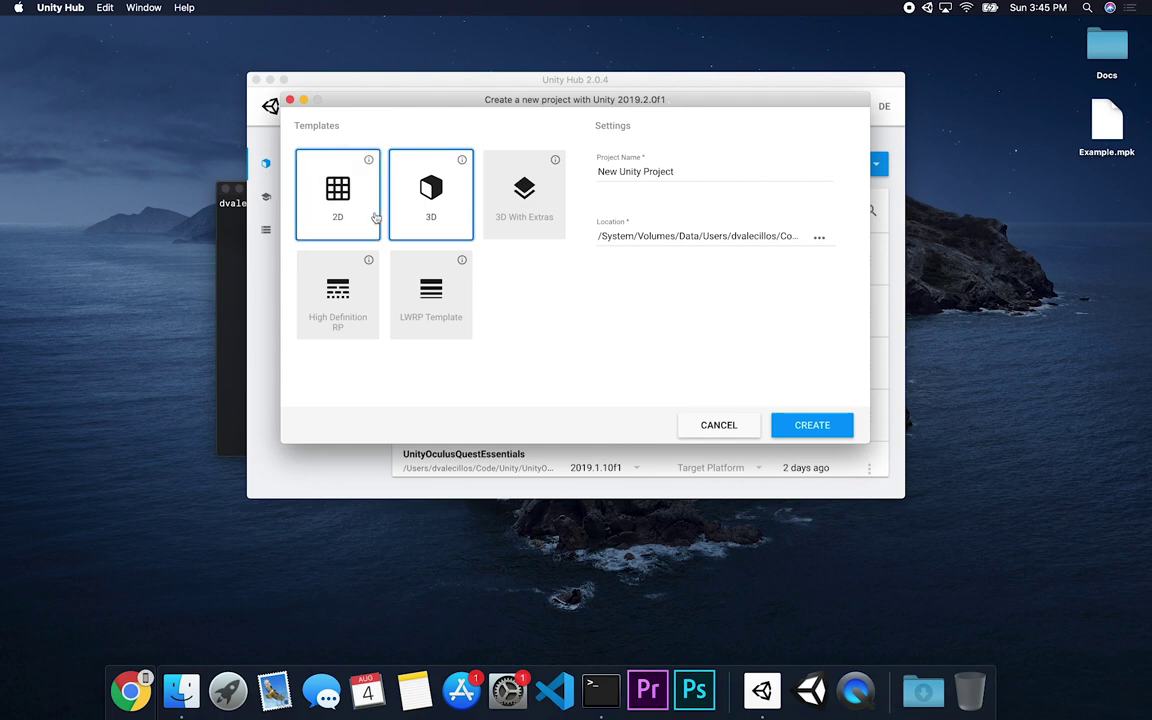
key(Tab)
text(MagicLeap)
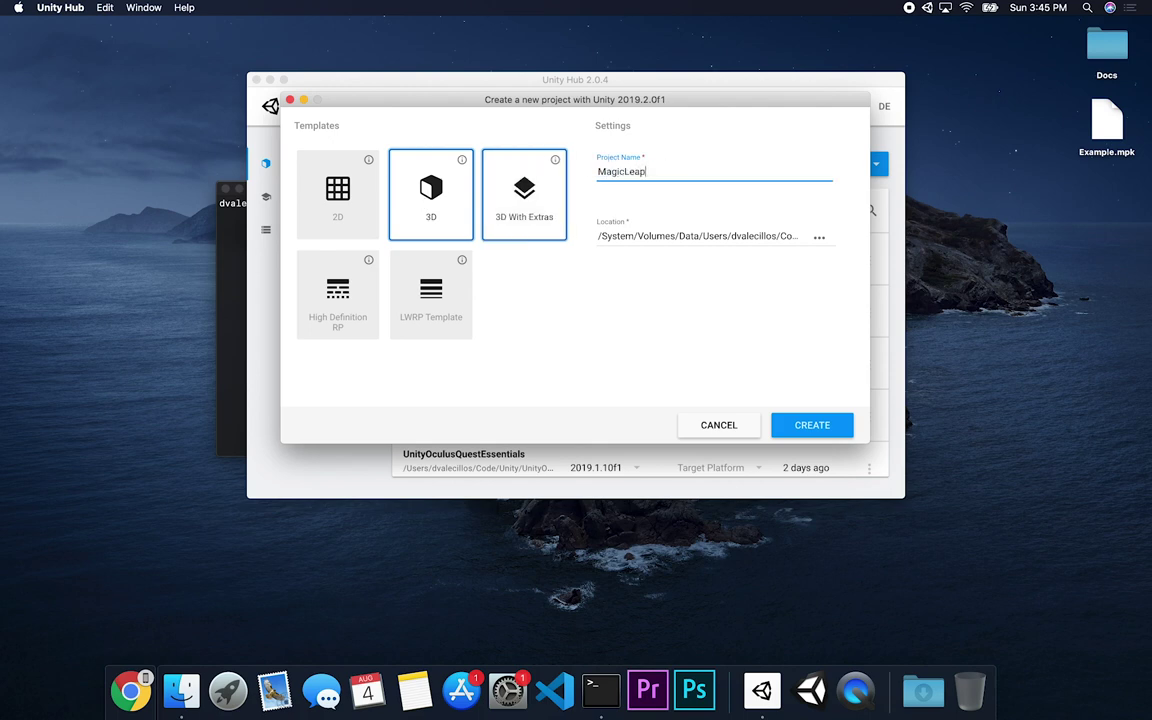
text(Essentials)
click(632, 241)
text(/Unity)
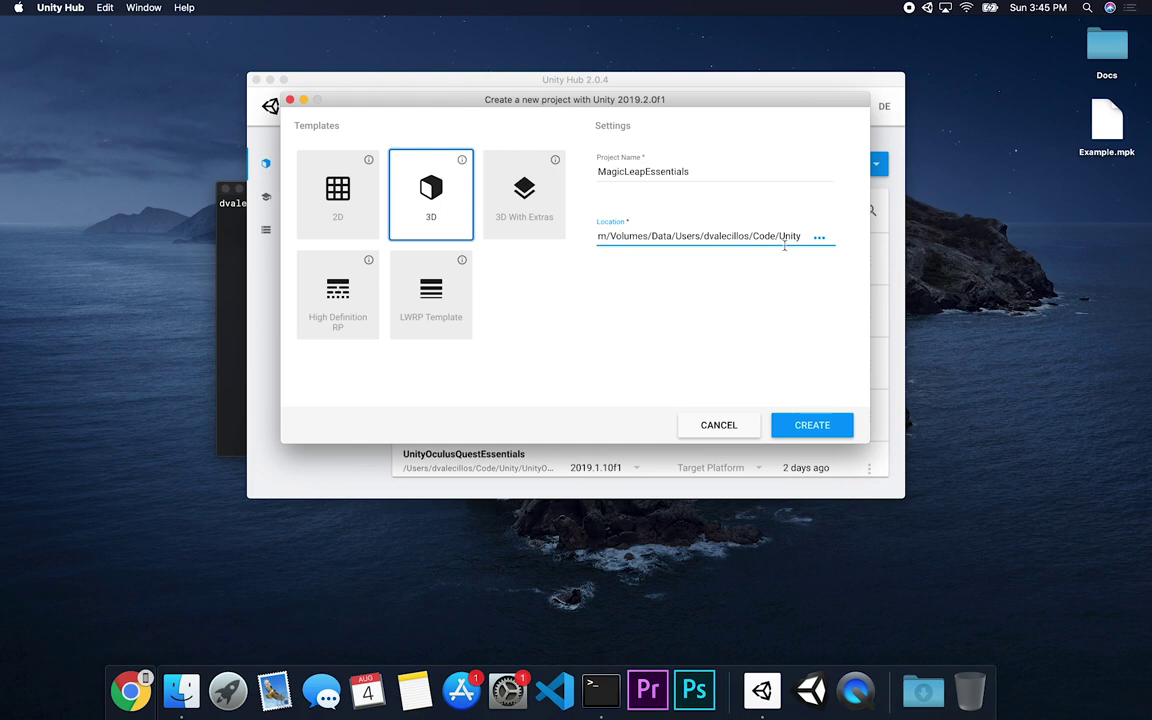
click(800, 426)
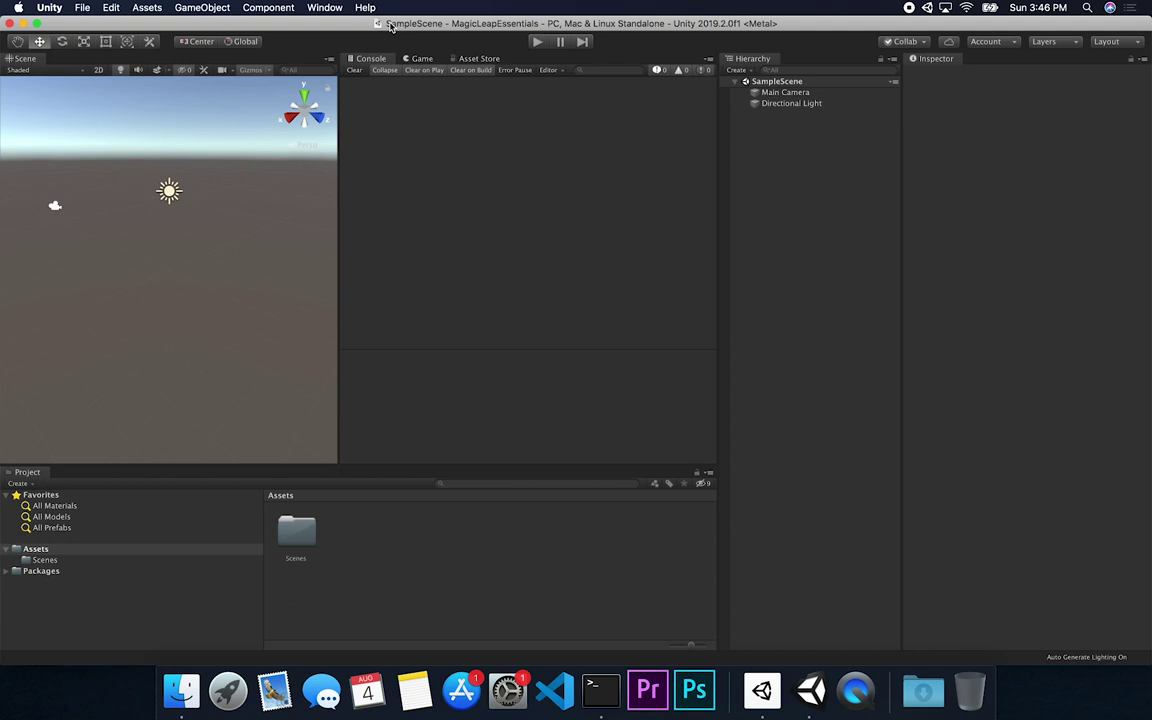
Open Unity's External Tools preferences with the Lumin SDK path and launch Magic Leap Package Manager.
click(49, 7)
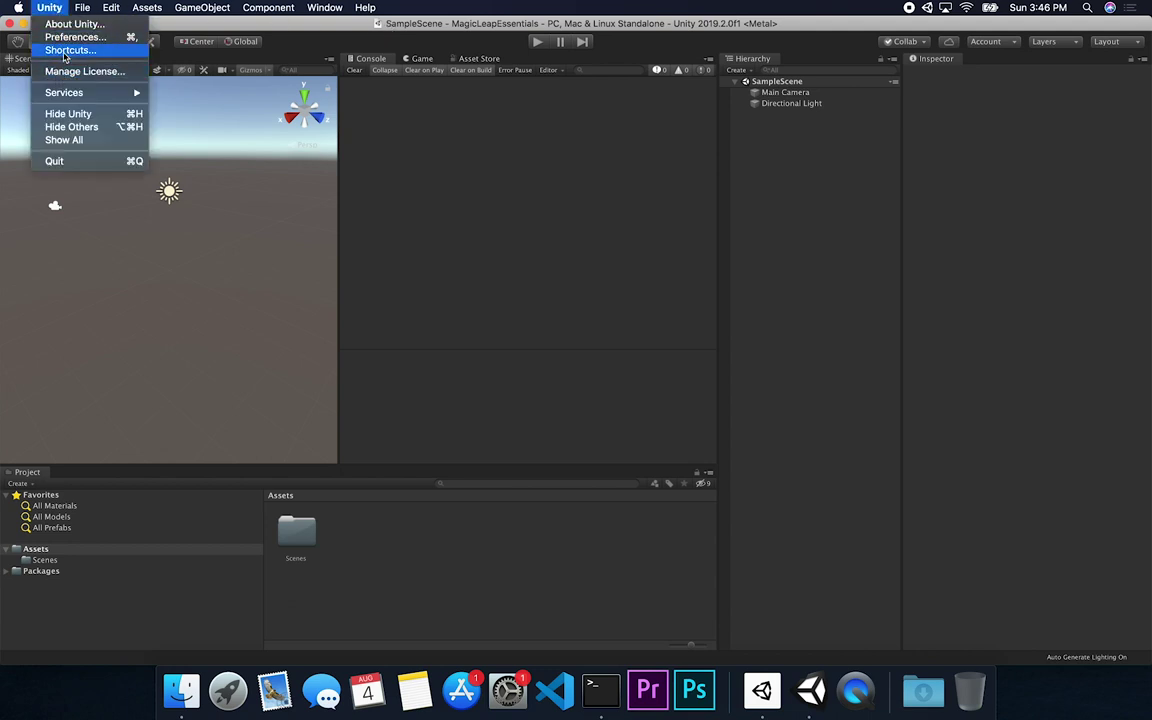
click(75, 37)
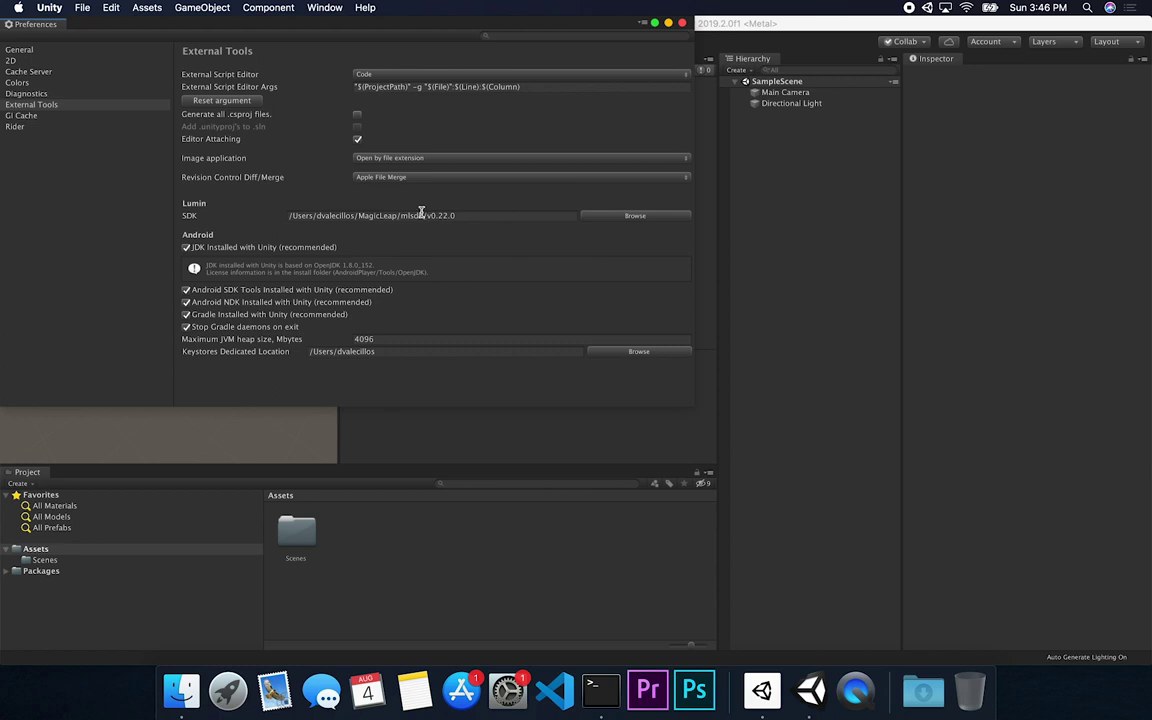
key(super+space)
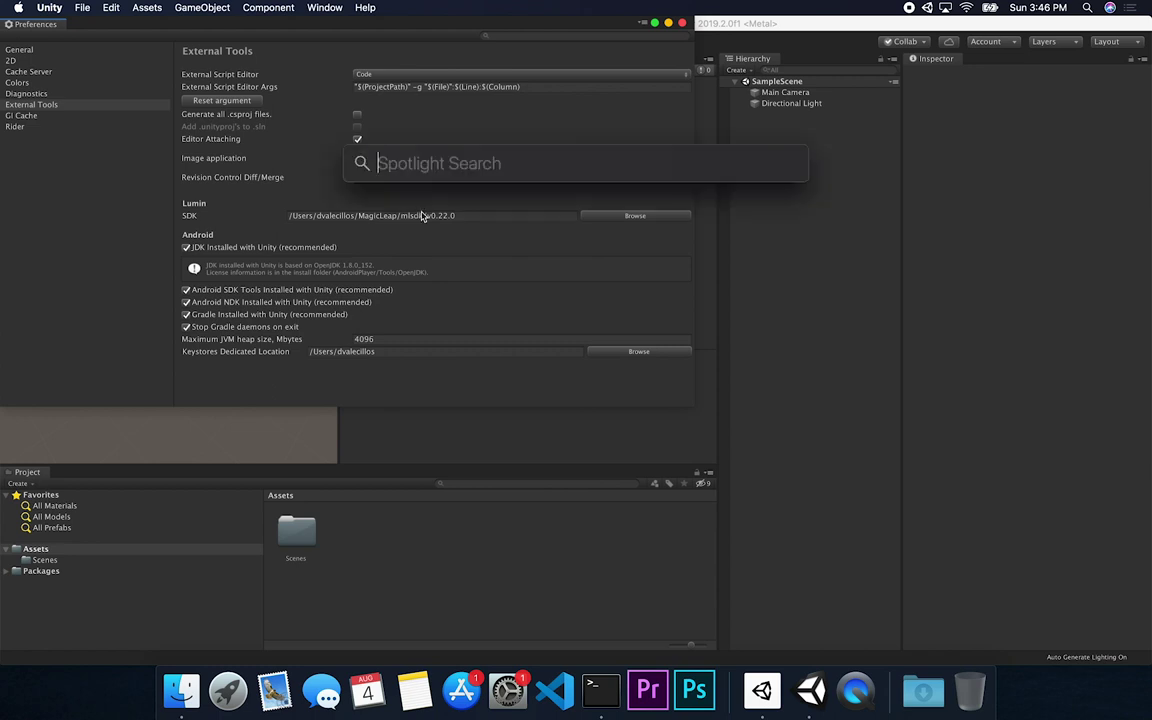
text(ma)
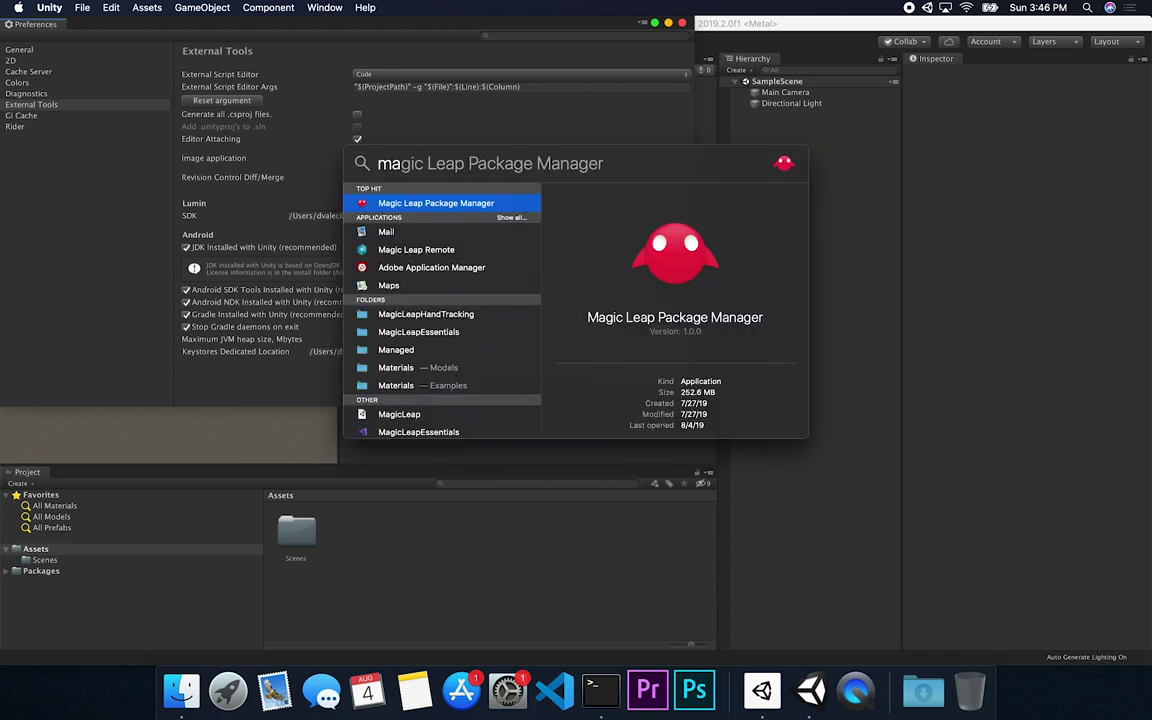
key(Return)
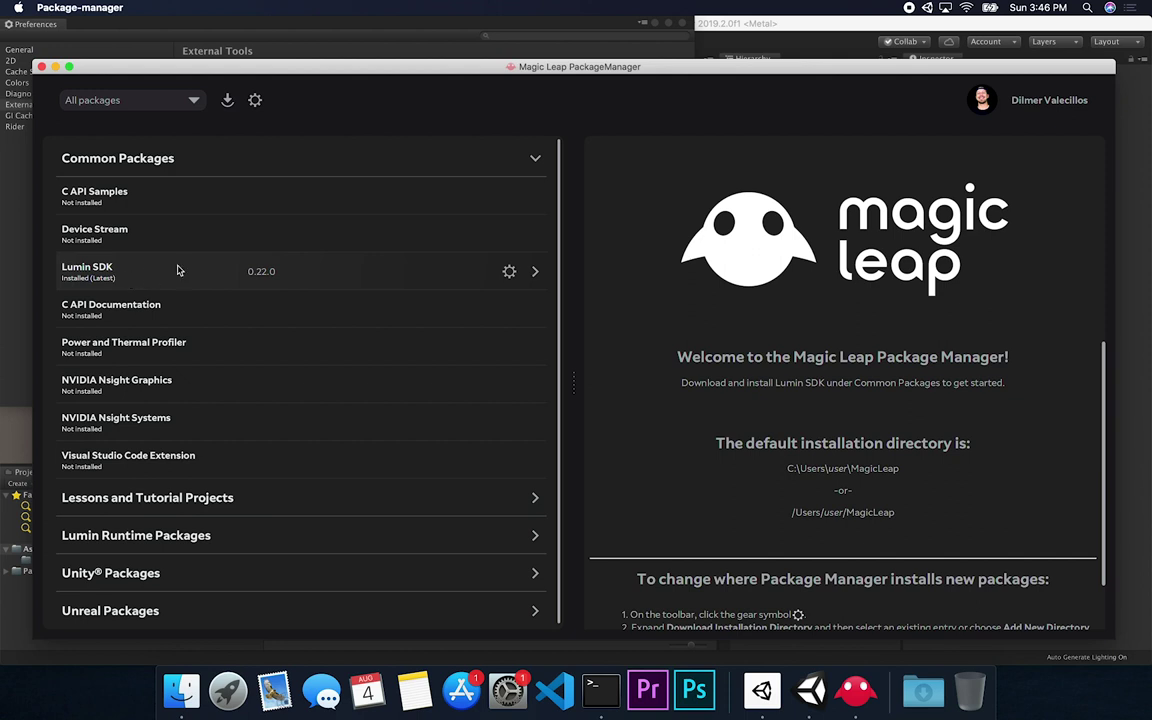
Open the installed Lumin SDK 0.22.0 folder in Finder to check where the SDK is located.
click(275, 277)
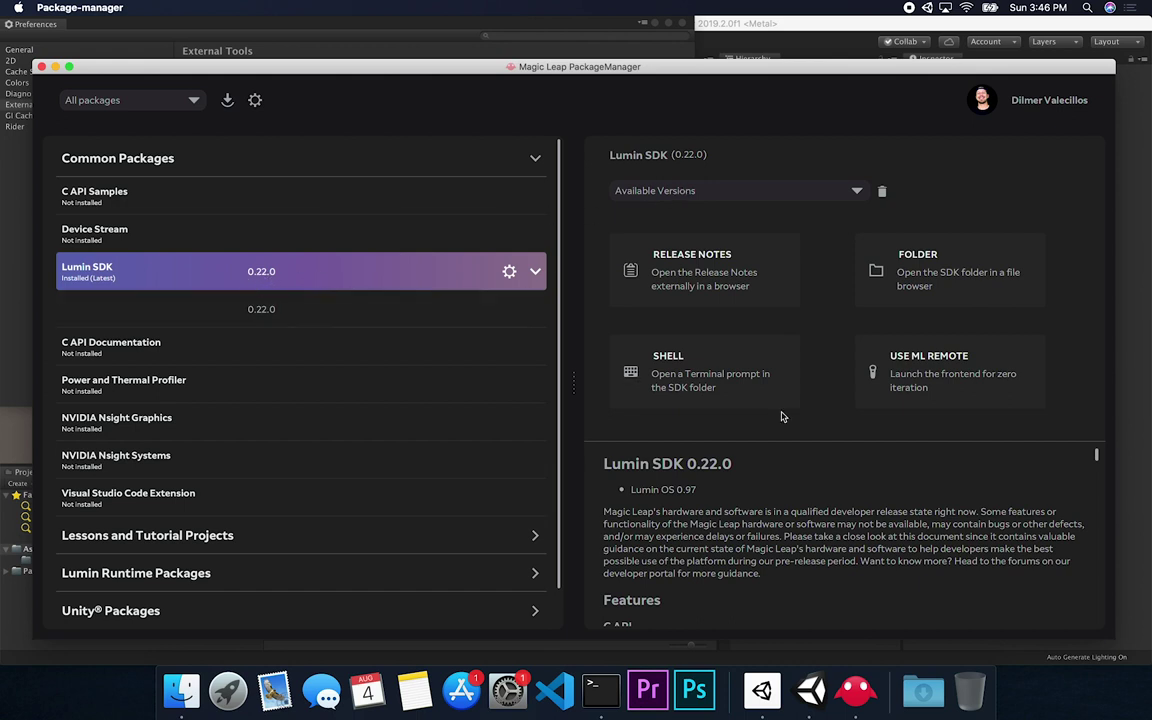
click(910, 270)
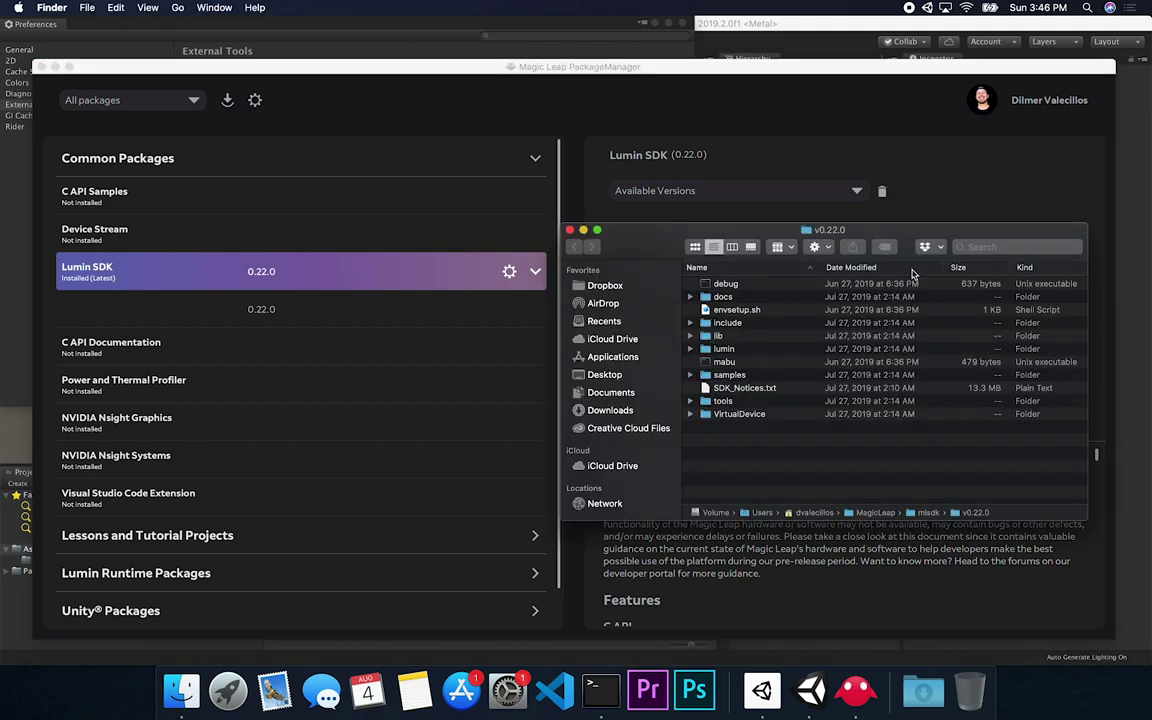
drag(643, 248, 442, 248)
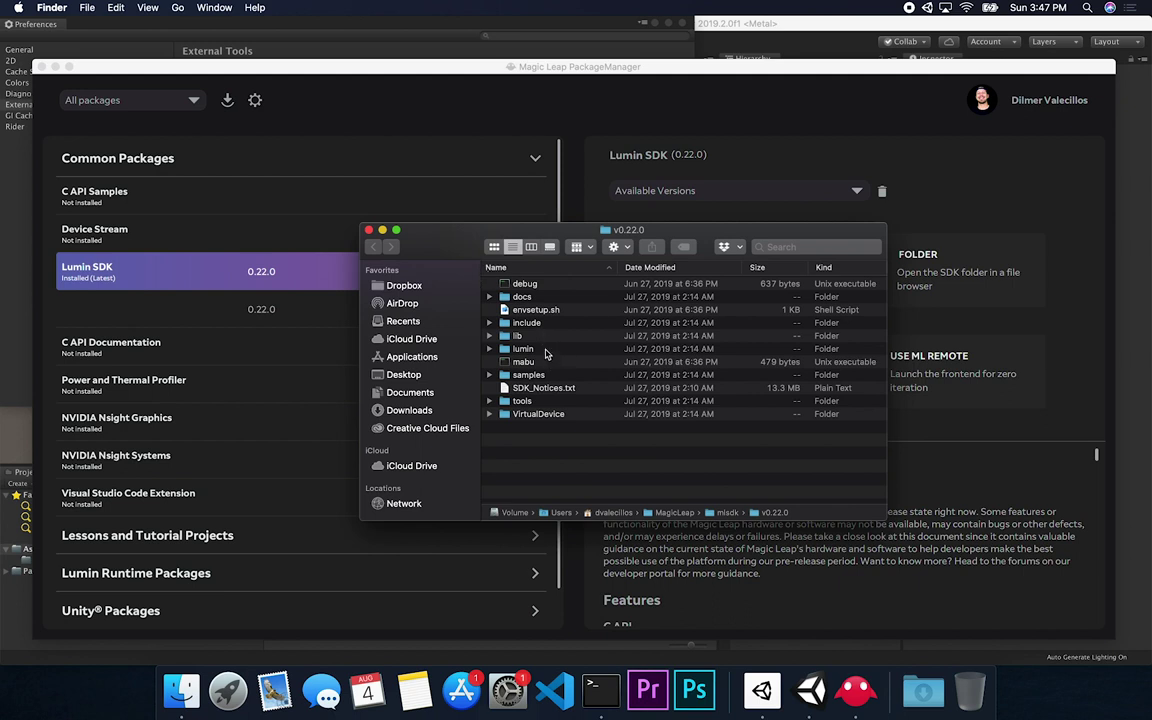
drag(445, 247, 415, 370)
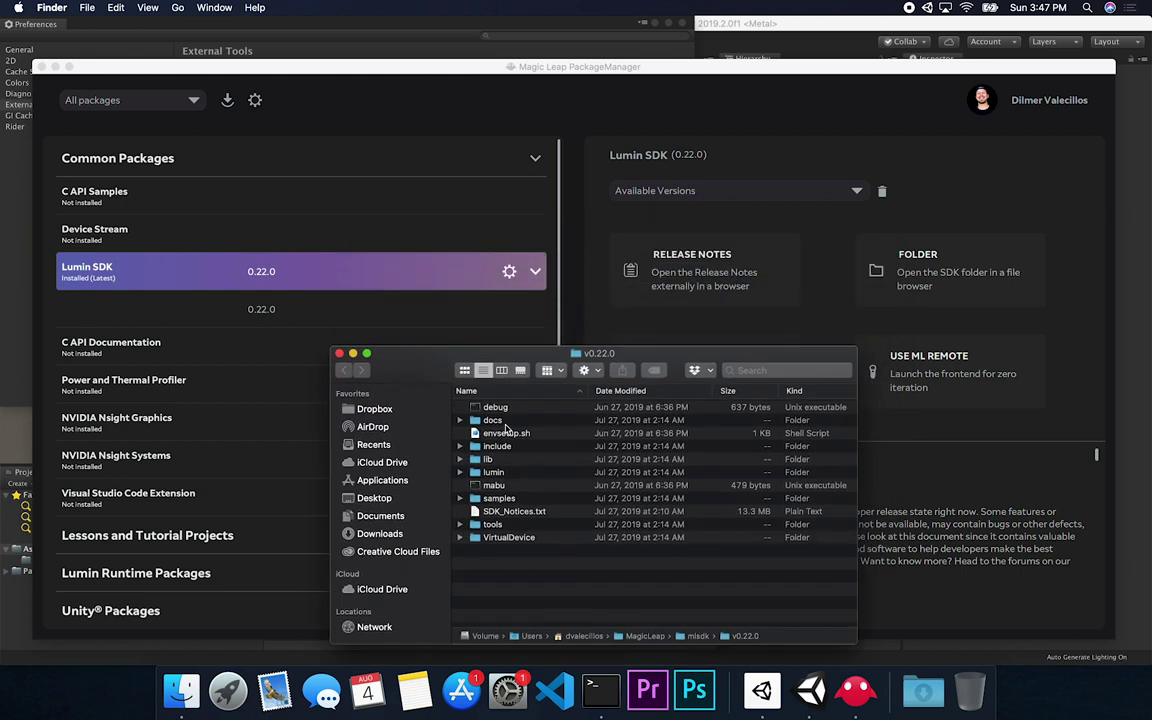
click(315, 325)
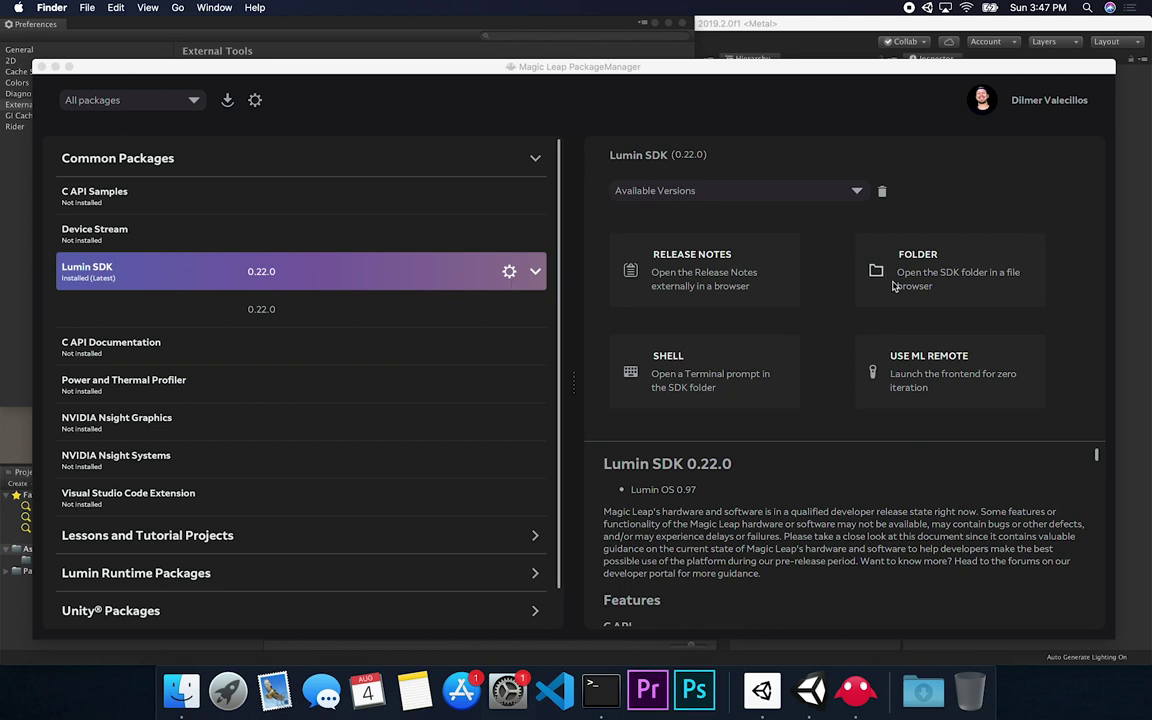
Return to Unity, check the Lumin SDK path in the External Tools preferences, and close the preferences.
click(446, 37)
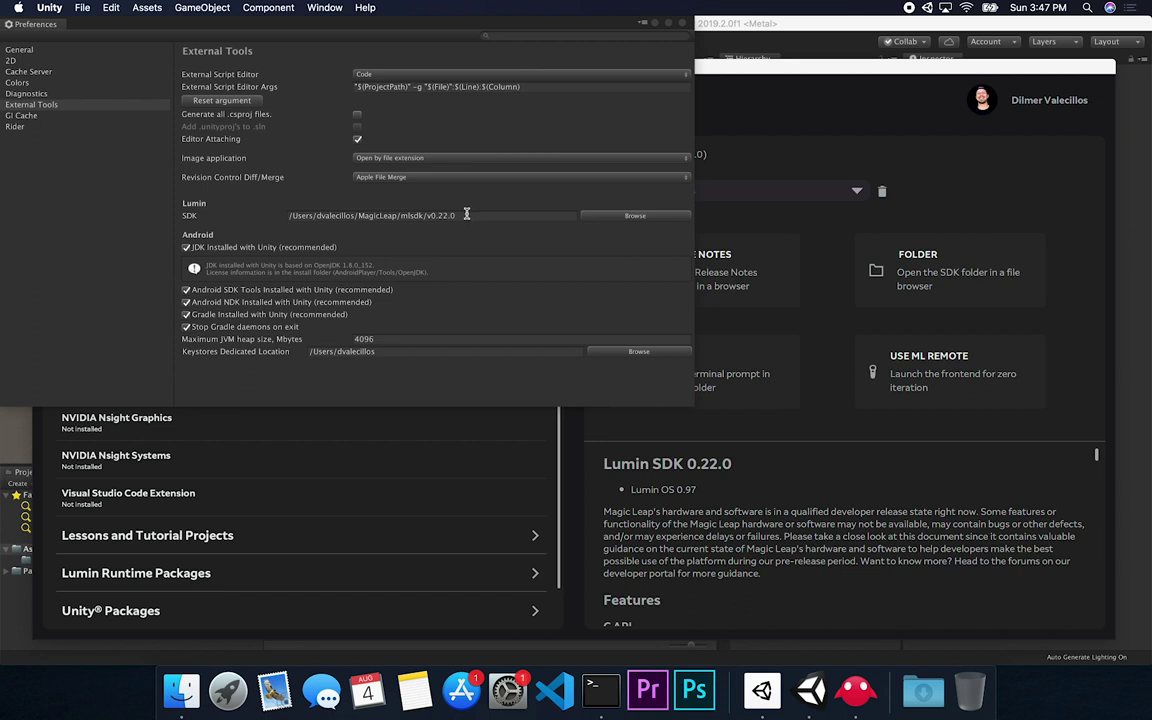
click(608, 222)
click(682, 24)
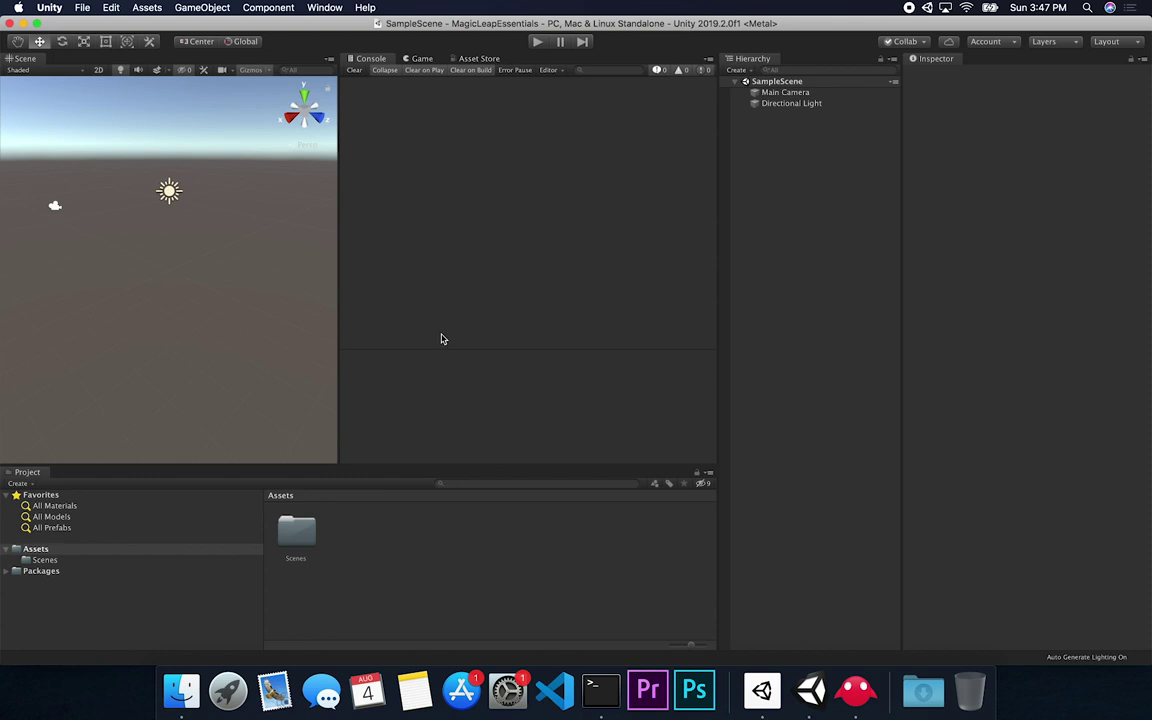
Switch the project's build platform to Lumin.
click(82, 9)
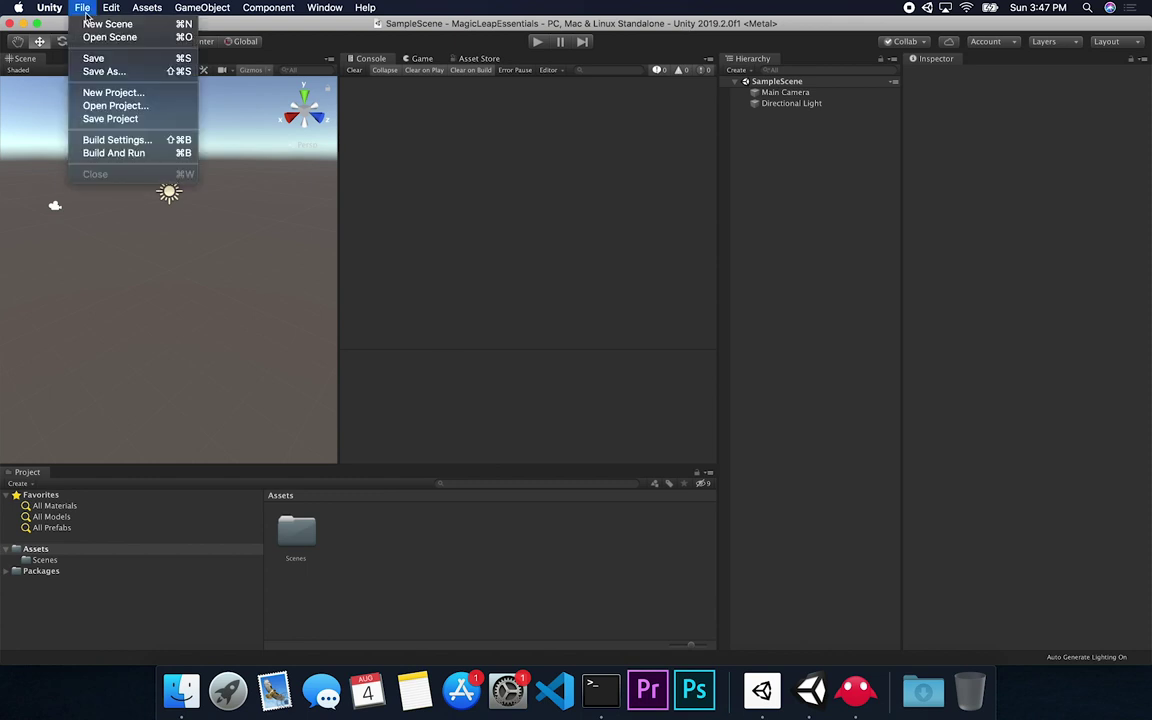
click(117, 140)
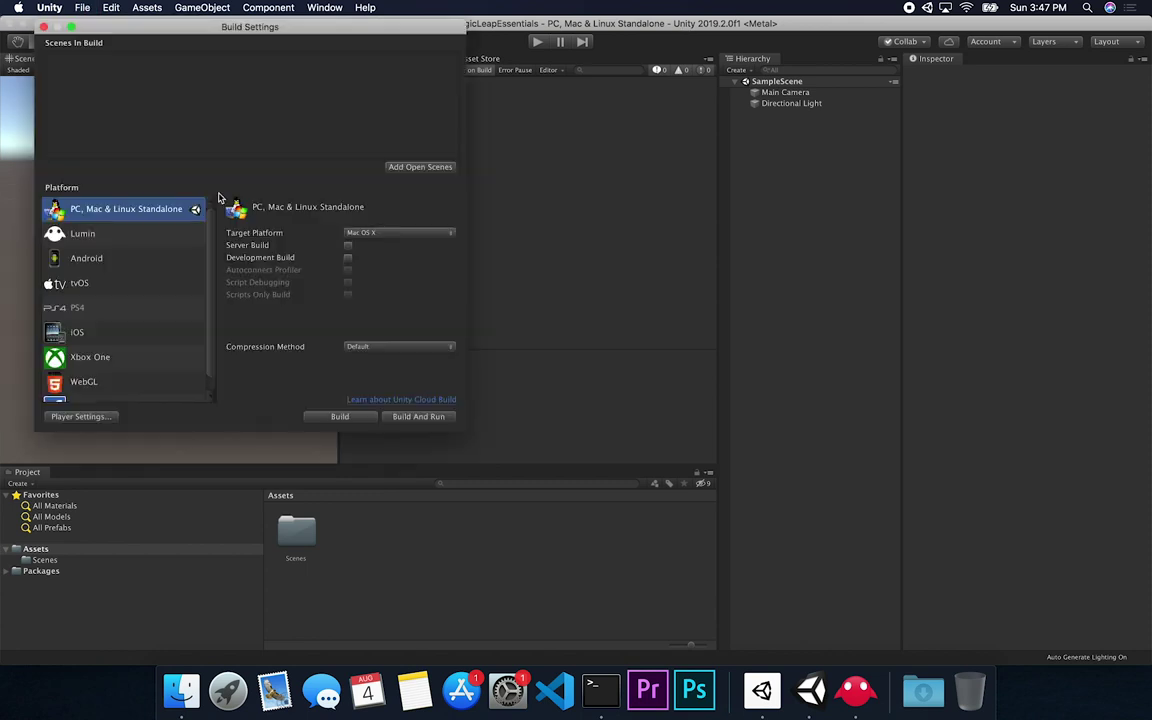
click(82, 233)
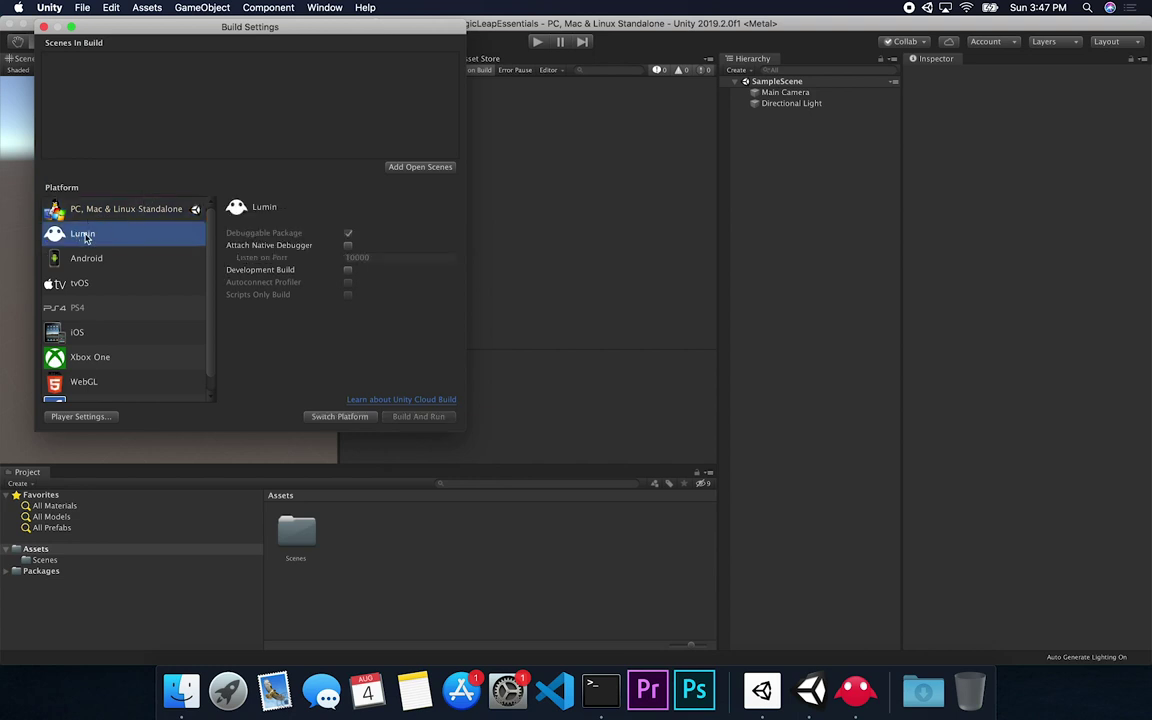
click(318, 414)
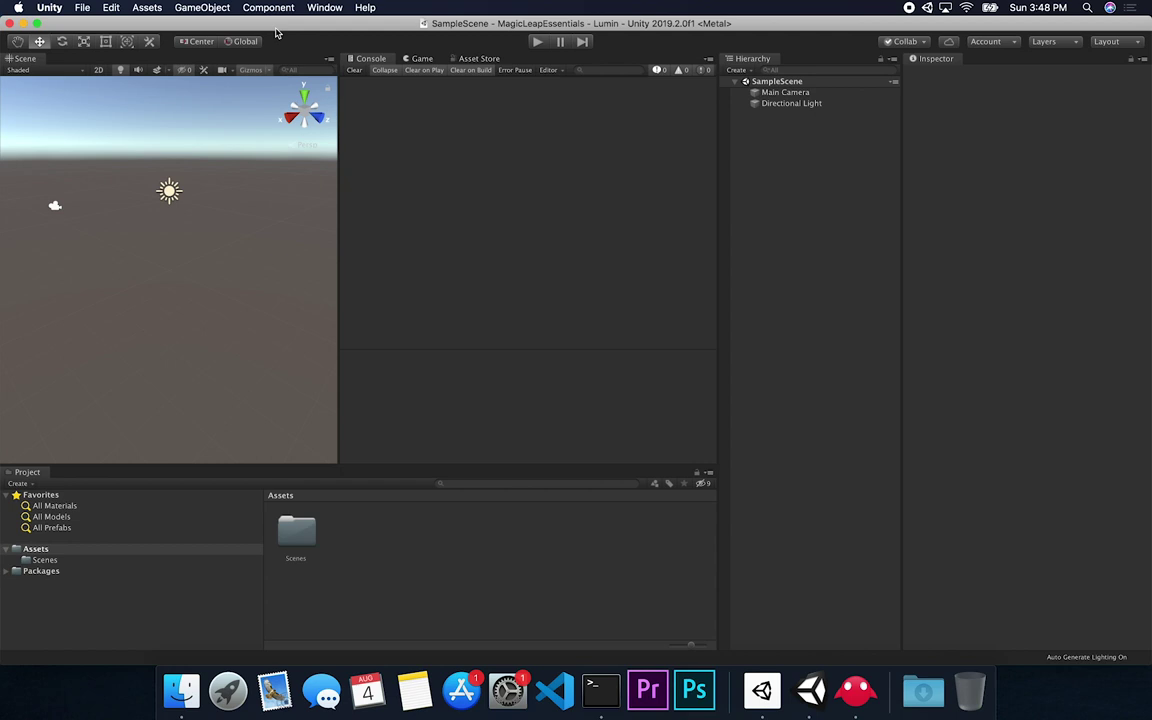
Review the categories available in Project Settings and close the window.
click(110, 8)
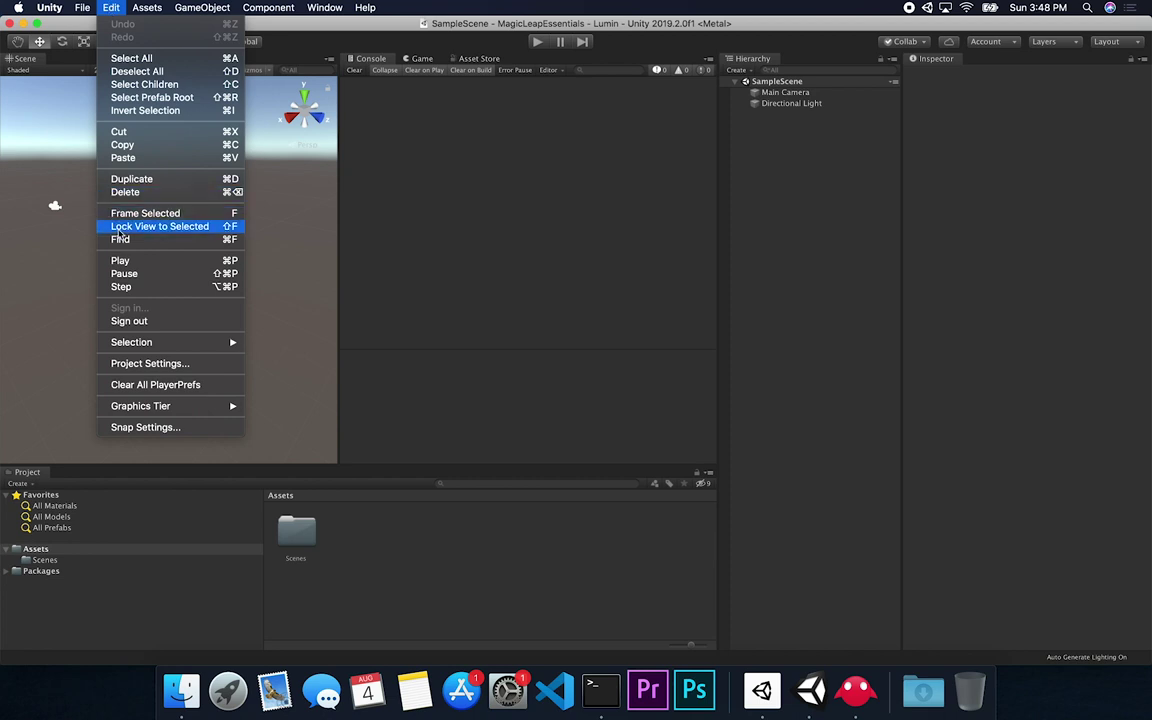
click(126, 365)
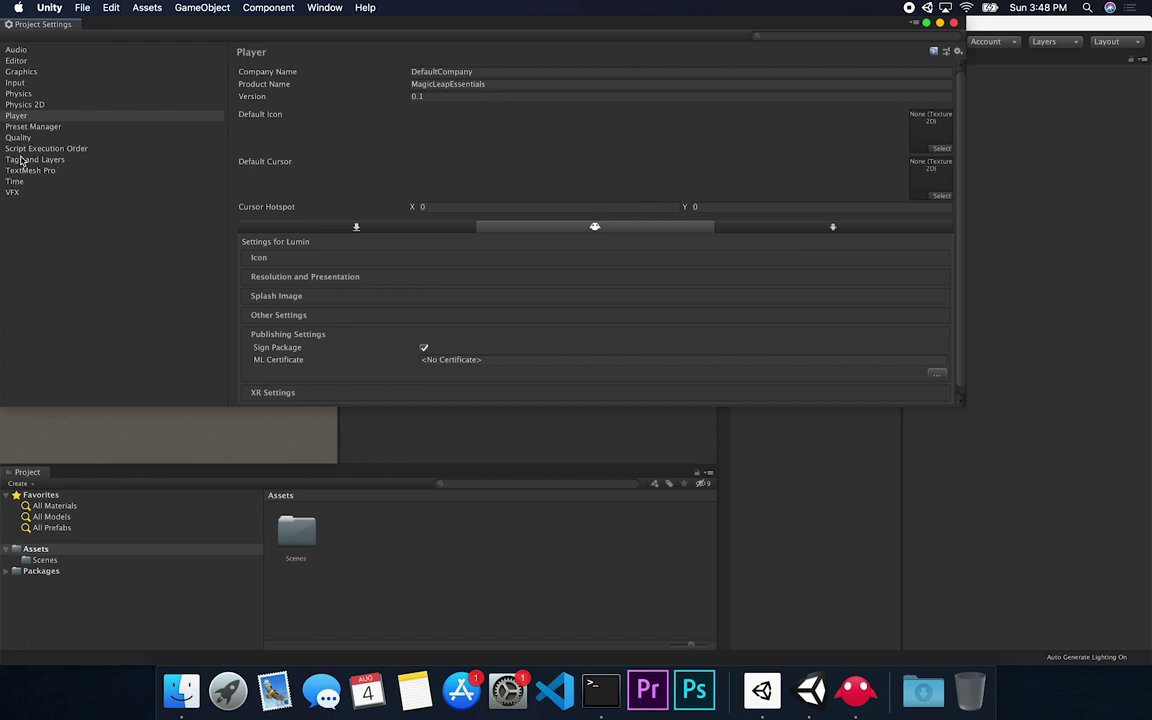
click(955, 25)
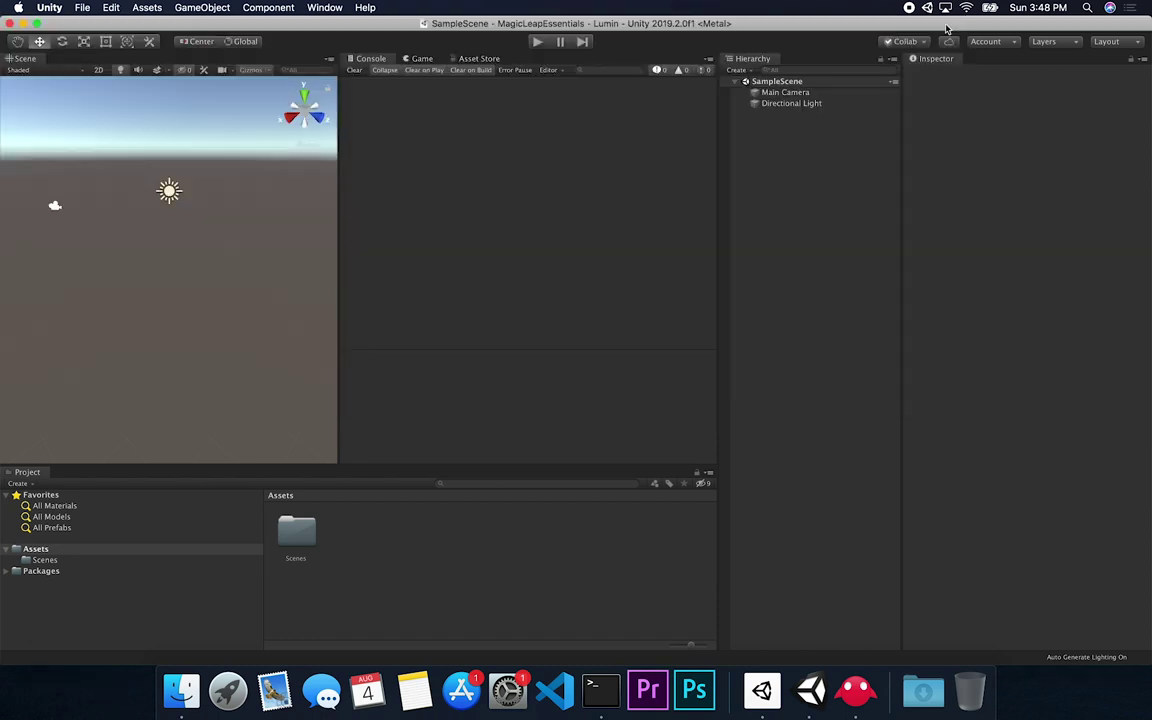
Install the XR Management 2.0.0 preview package from Unity's Package Manager and close the package window.
click(330, 8)
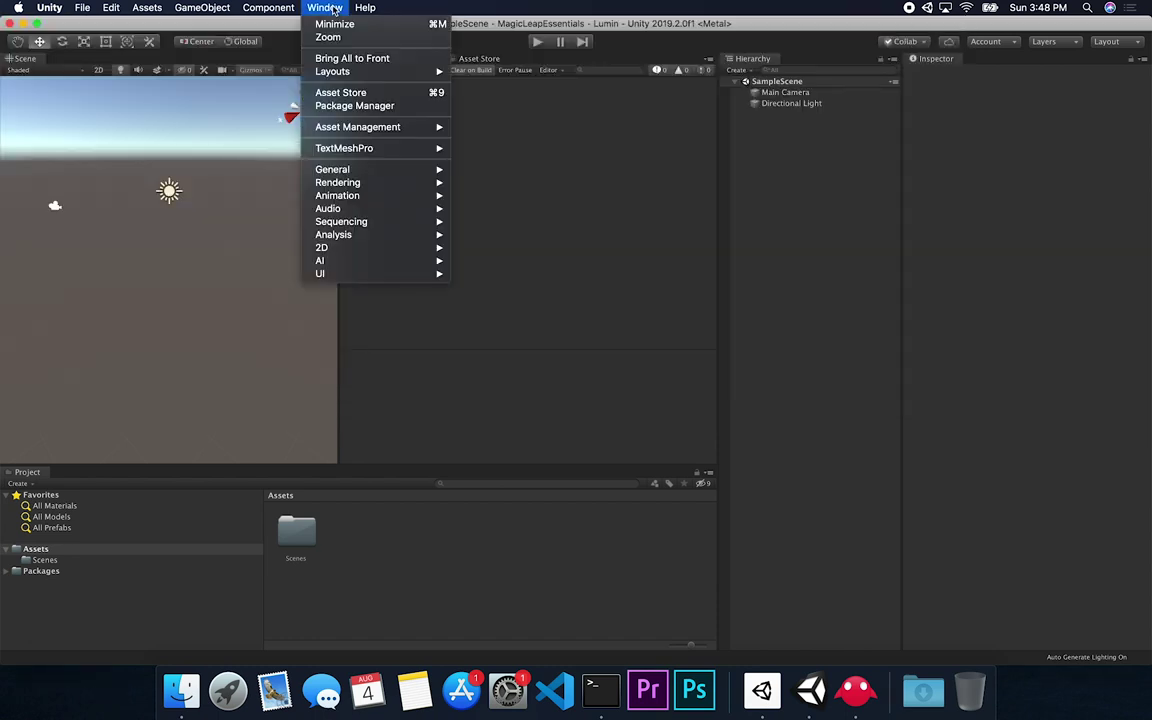
click(347, 106)
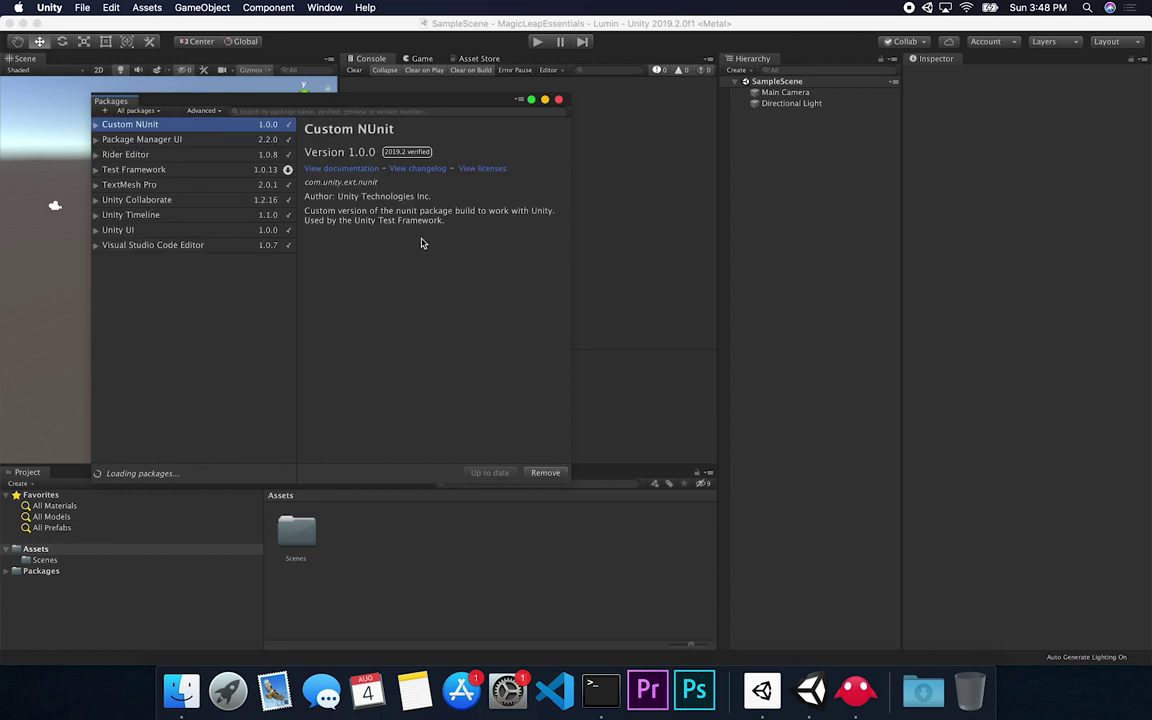
click(201, 110)
click(203, 149)
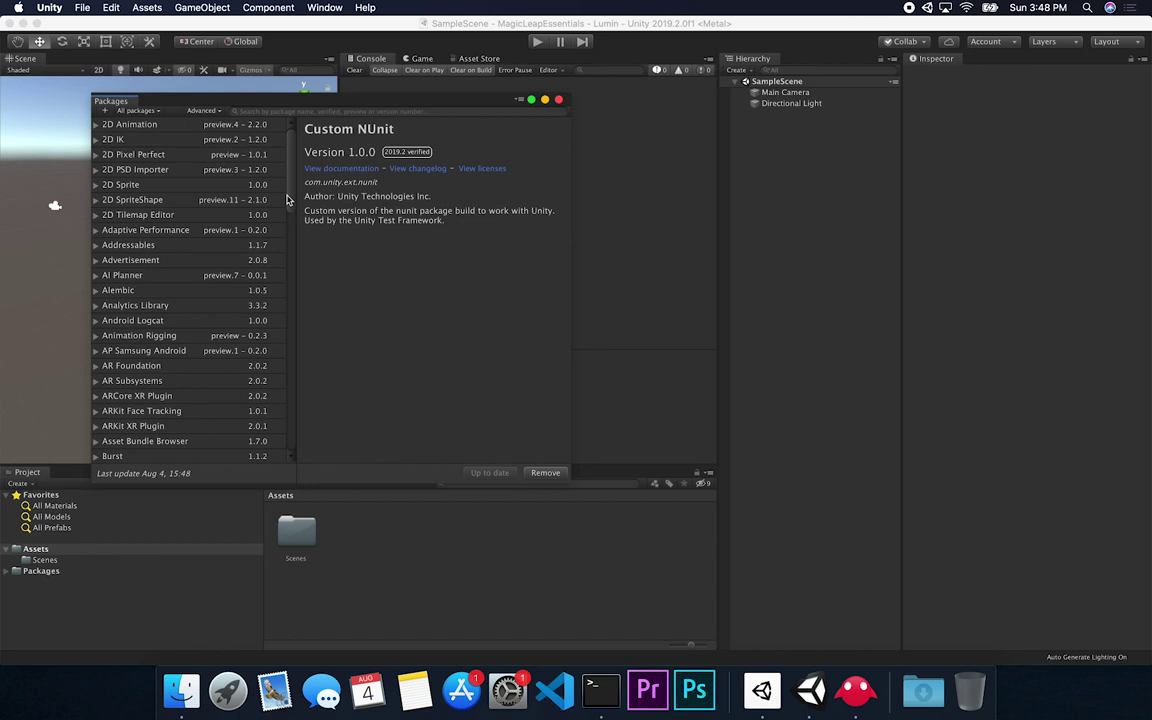
drag(287, 199, 286, 425)
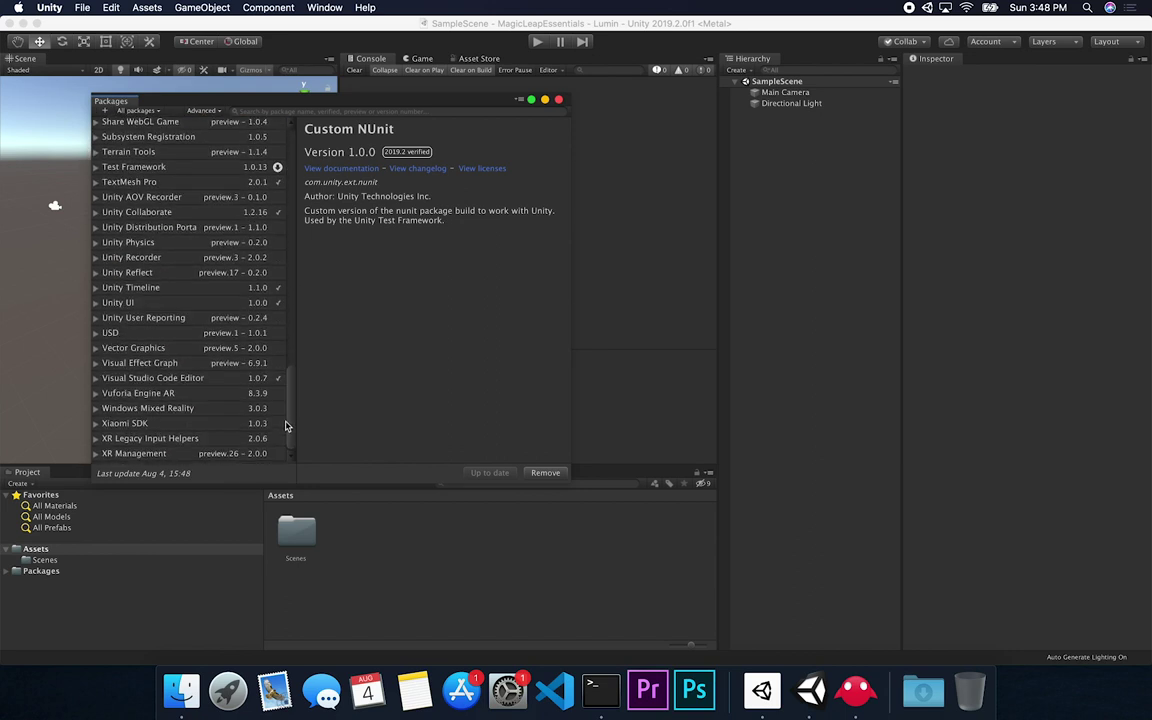
click(122, 455)
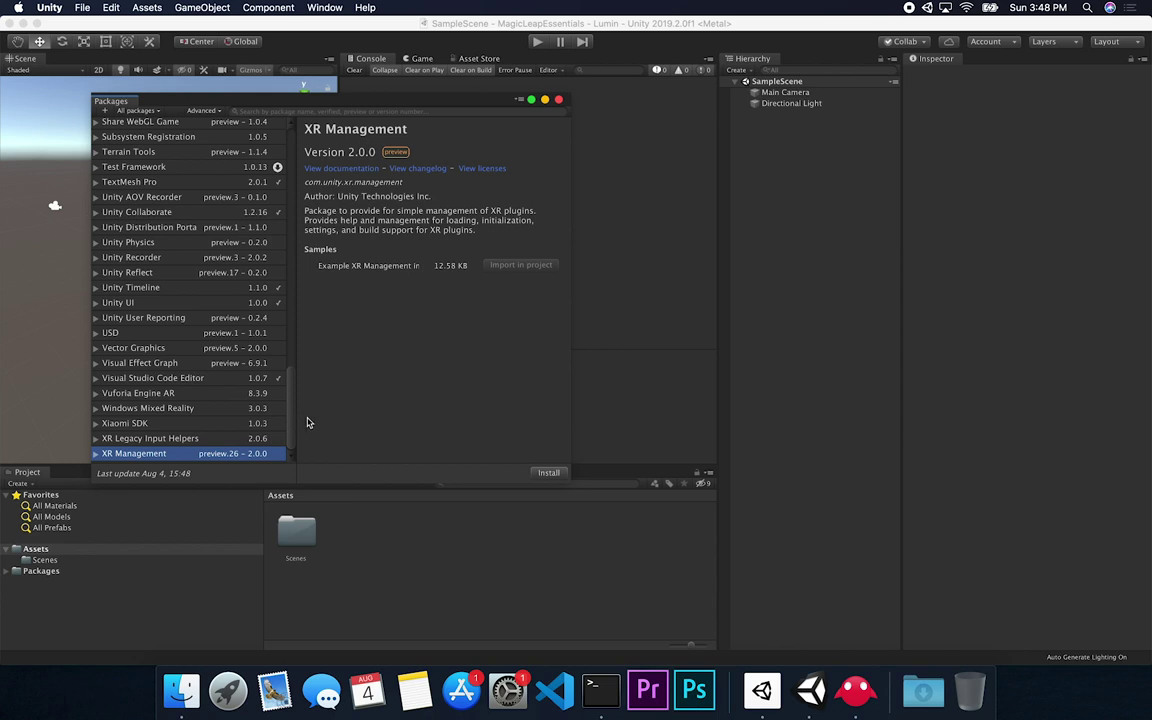
click(541, 473)
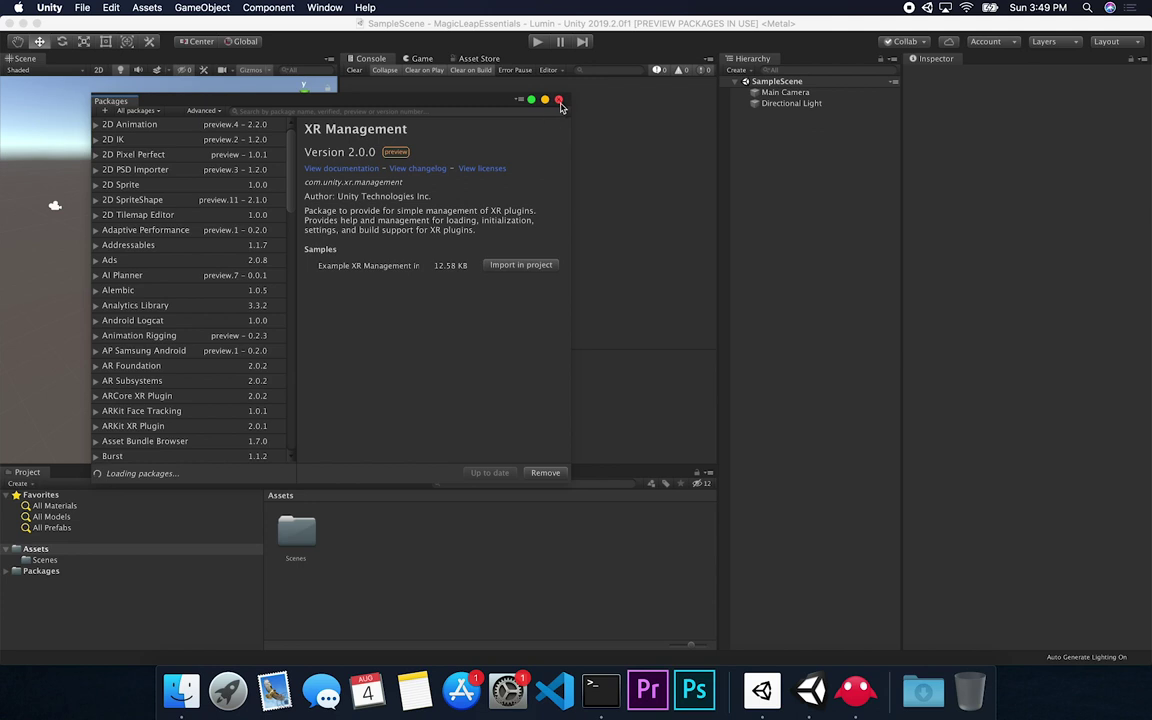
click(559, 101)
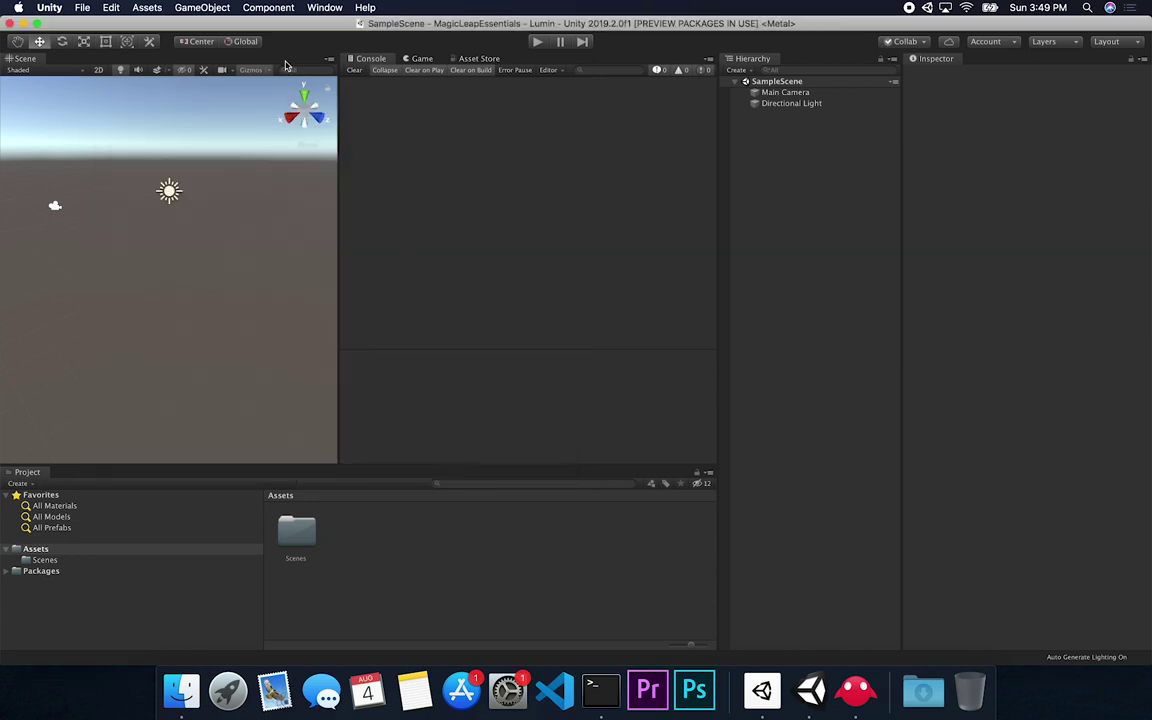
Open the XR Plugin Management project settings and download the Magic Leap Loader for the Lumin platform.
click(116, 7)
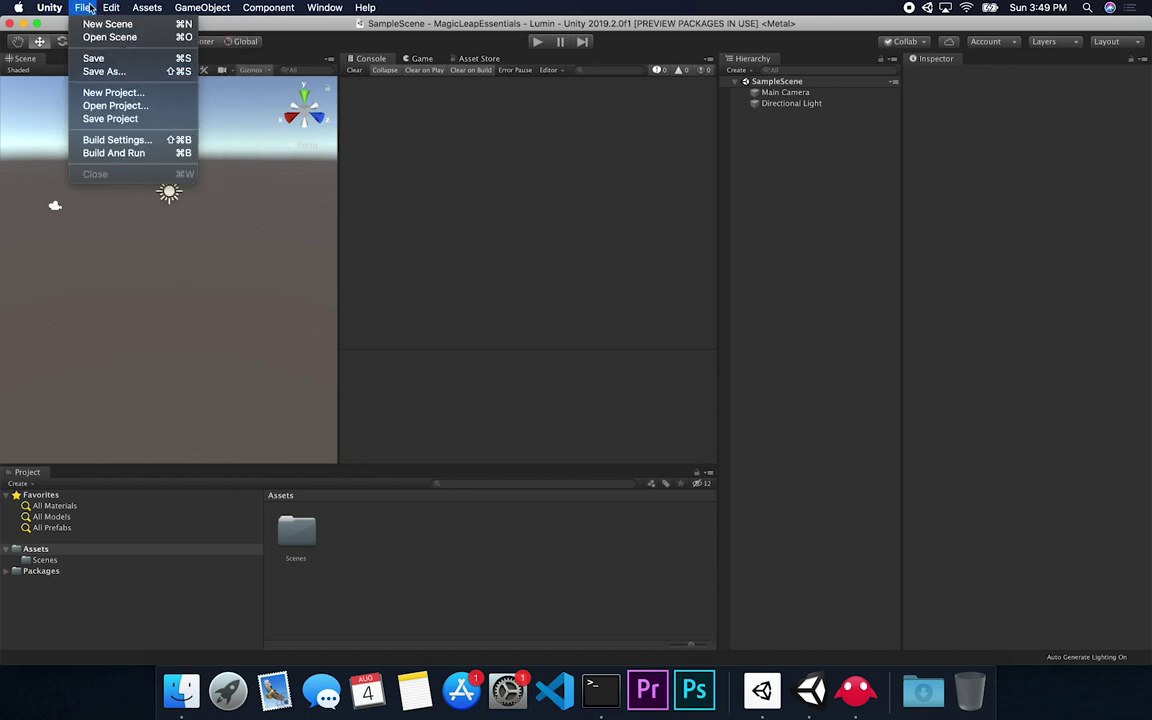
click(150, 363)
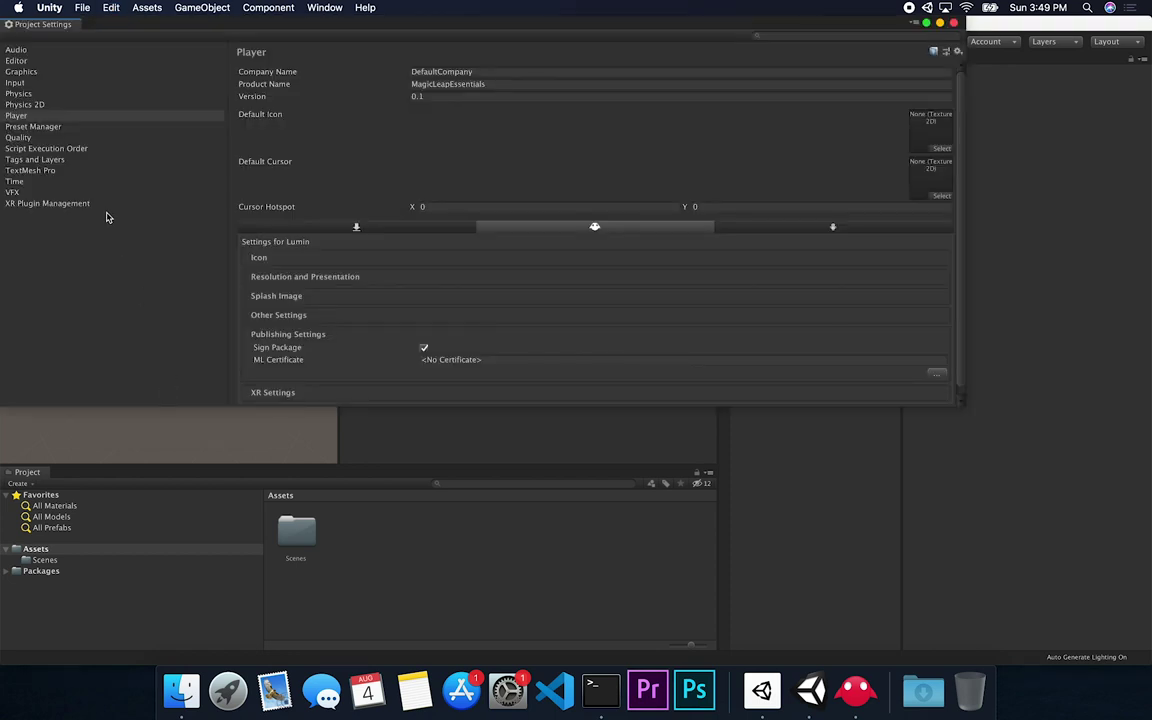
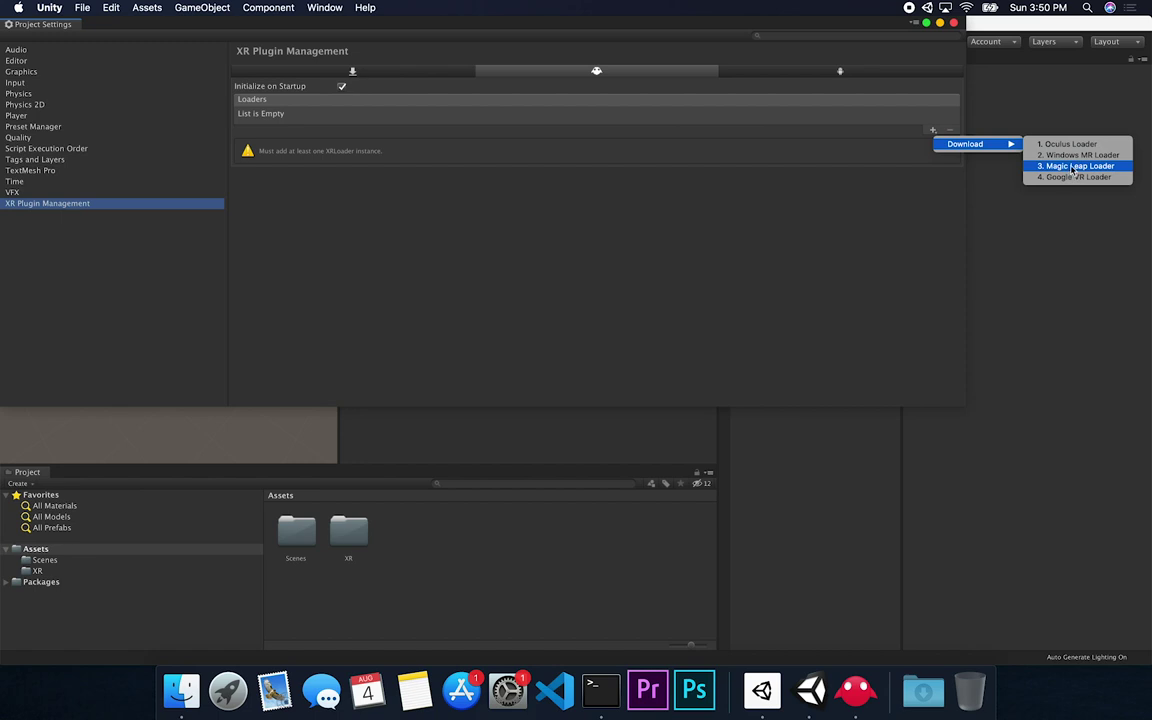
click(1074, 167)
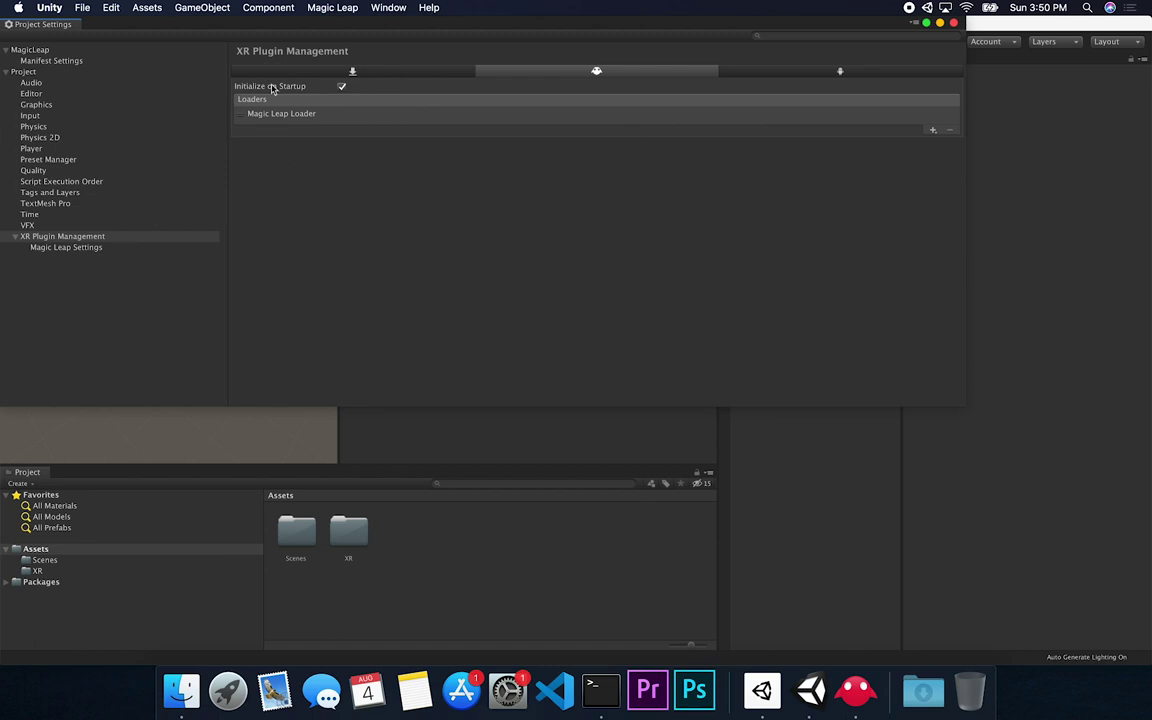
click(270, 115)
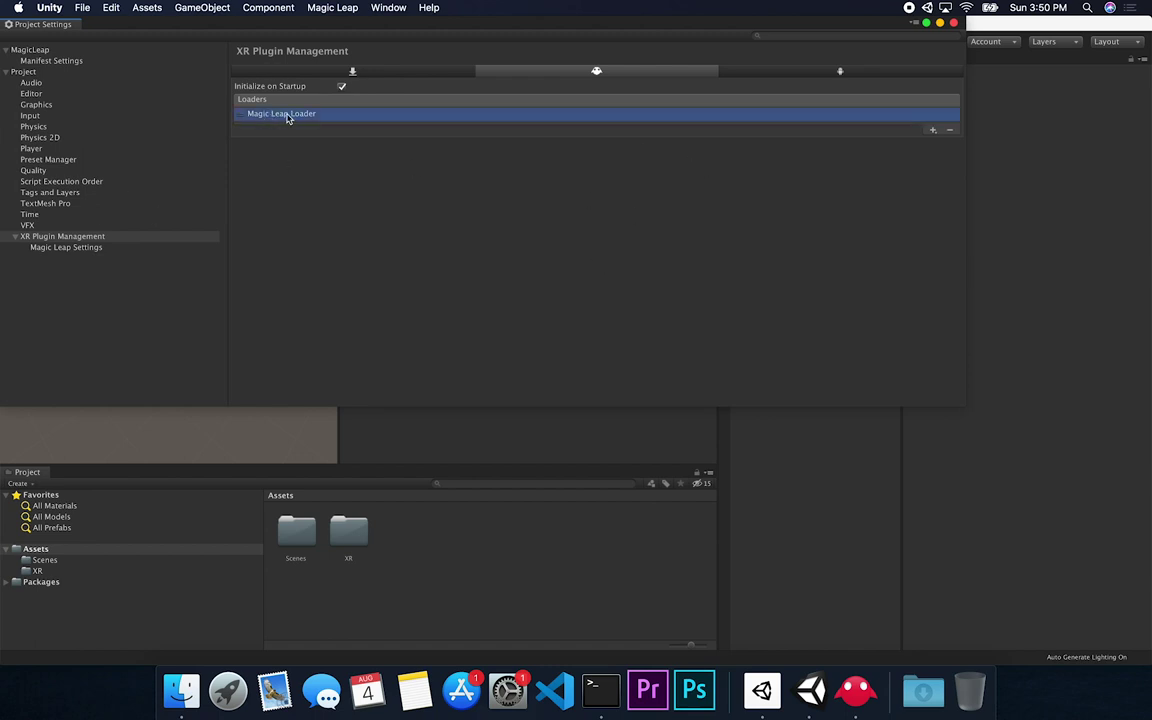
Add the available Magic Leap Loader for the standalone platform, and close the project settings after viewing the Magic Leap Settings.
click(353, 73)
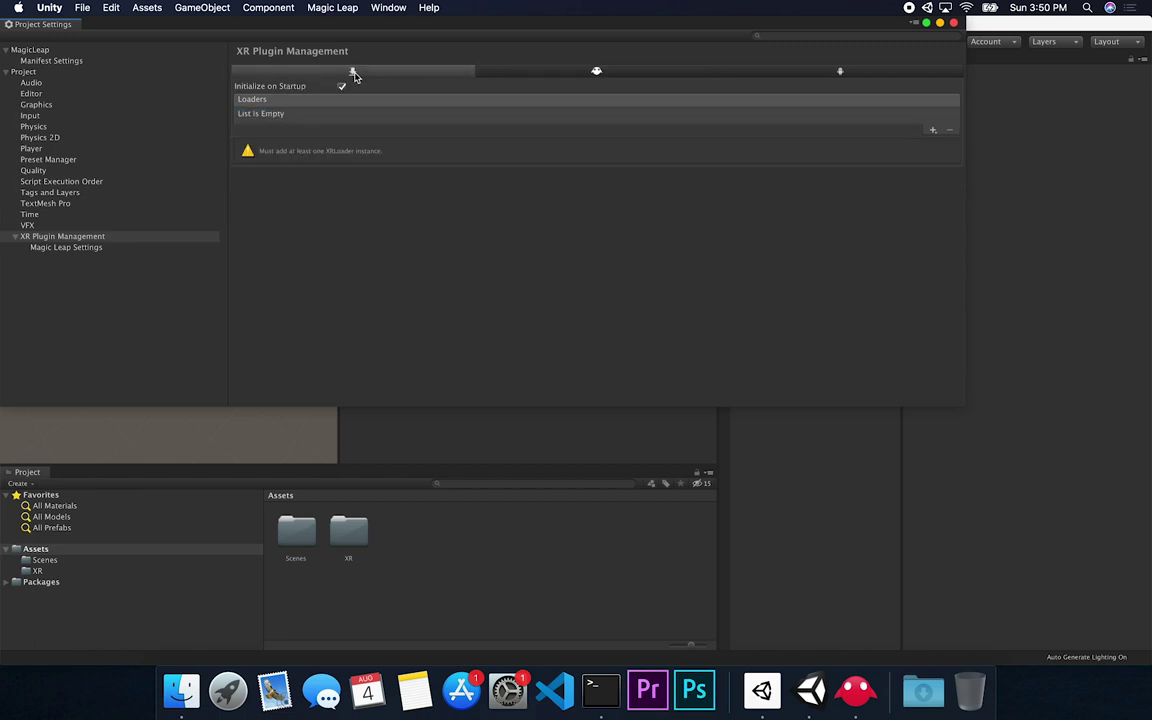
click(933, 131)
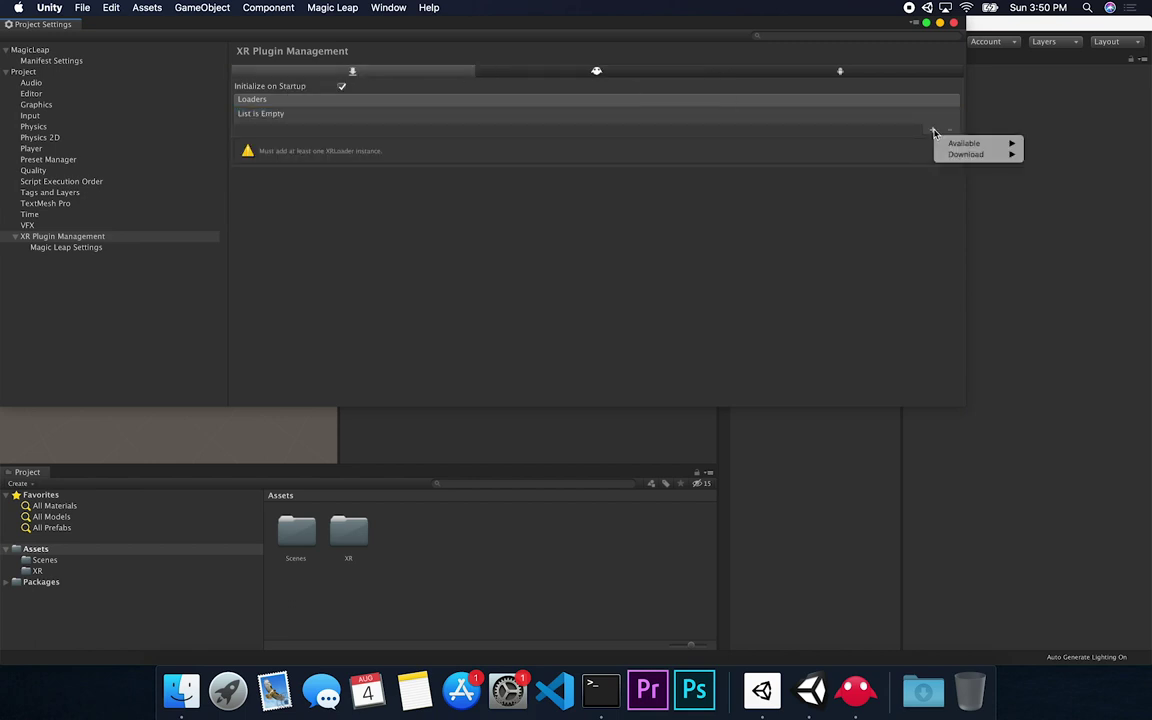
mouse_move(952, 147)
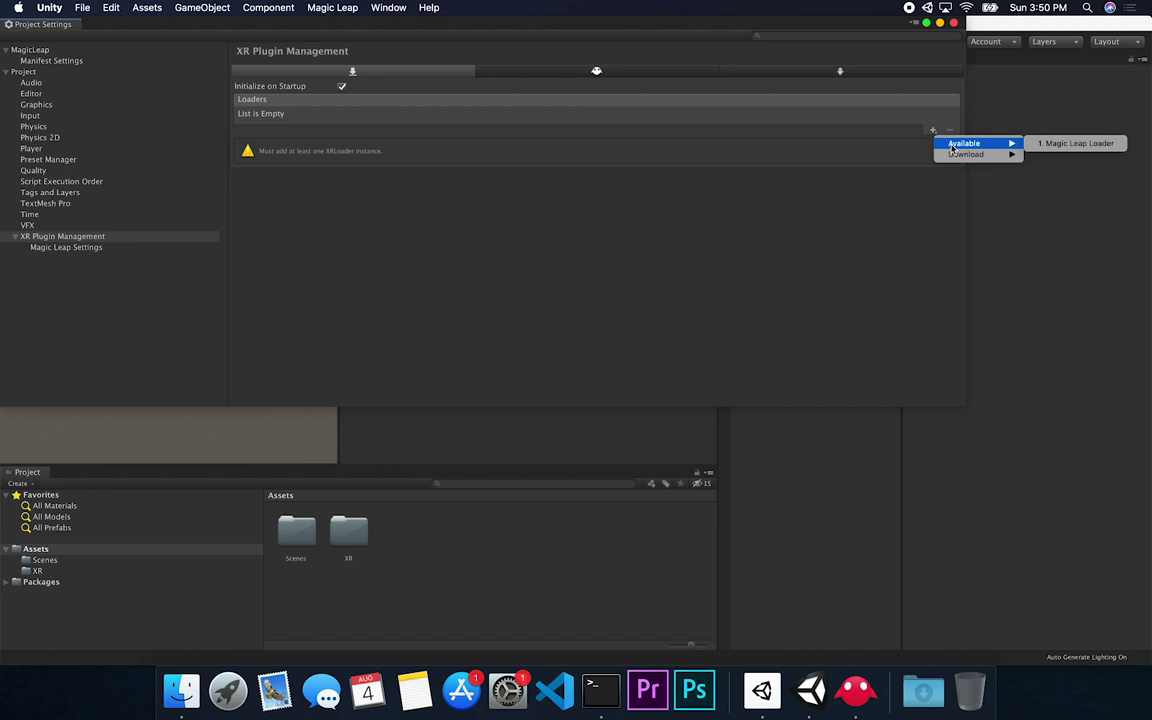
click(1070, 144)
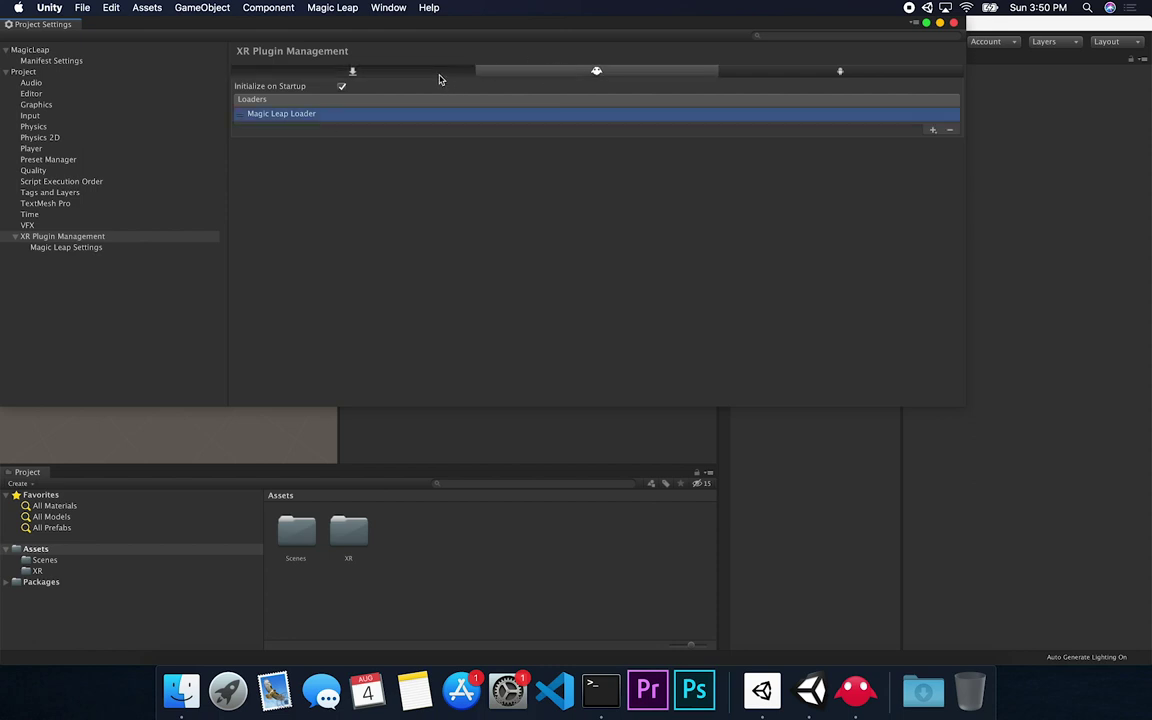
click(80, 247)
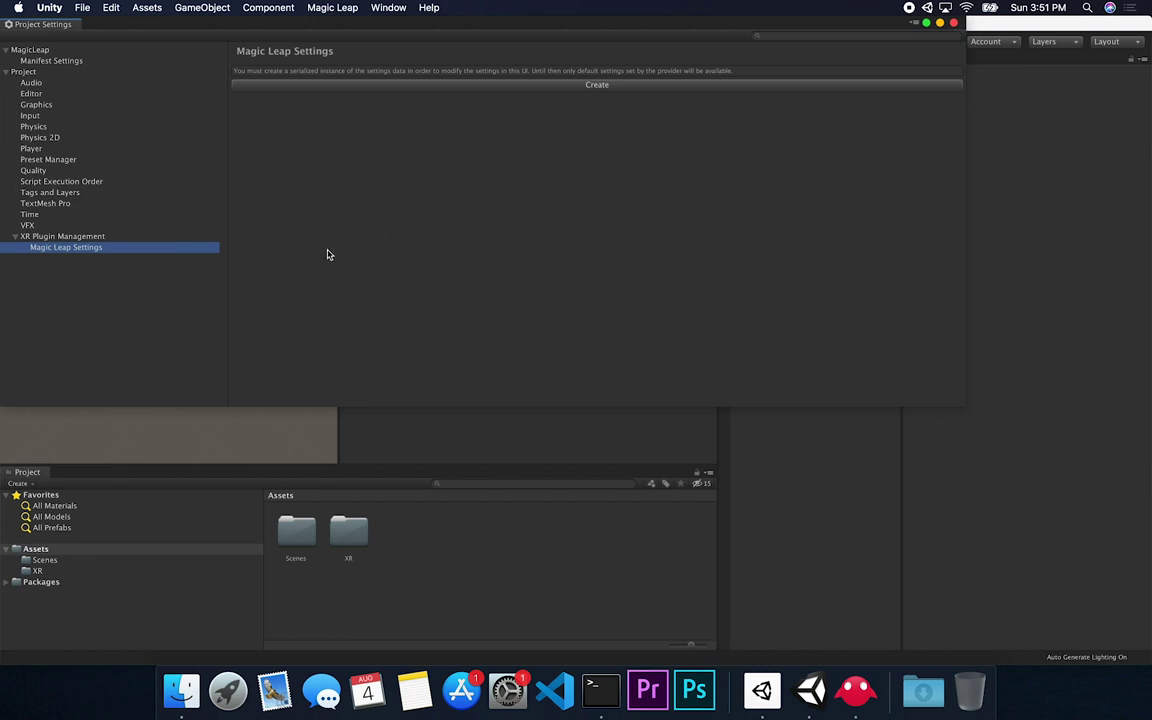
click(955, 23)
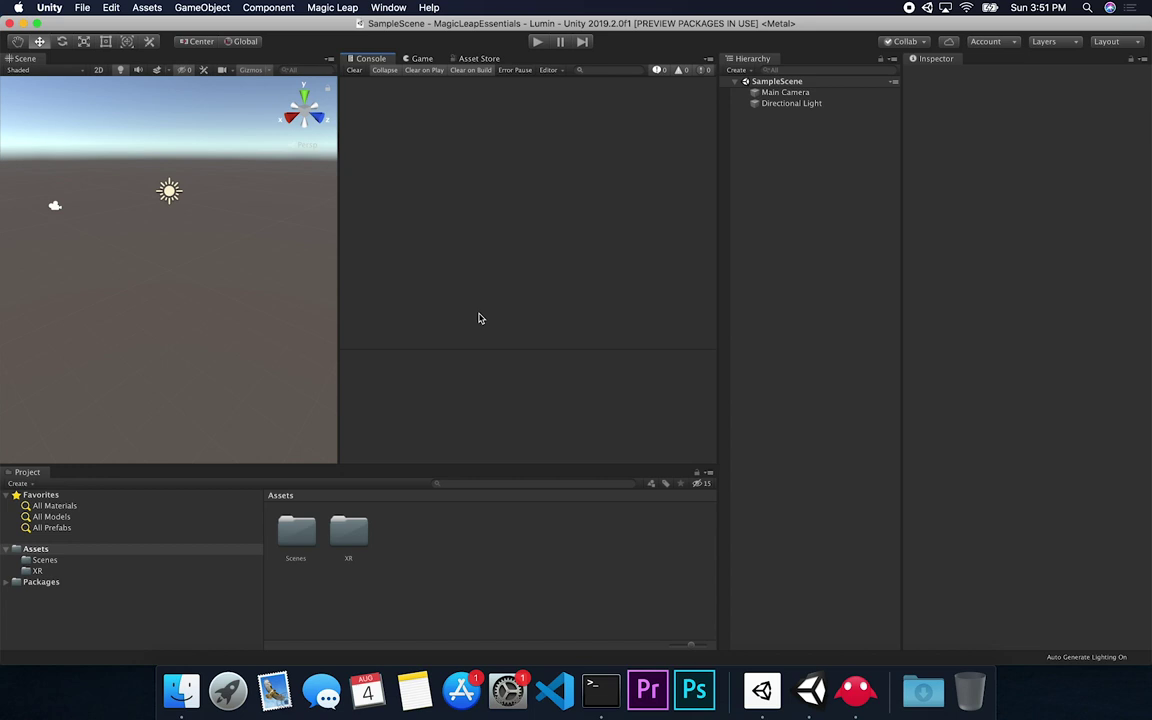
Switch to the Magic Leap Package Manager, check the Magic Leap Unity Package's available versions and open its package folder.
click(856, 690)
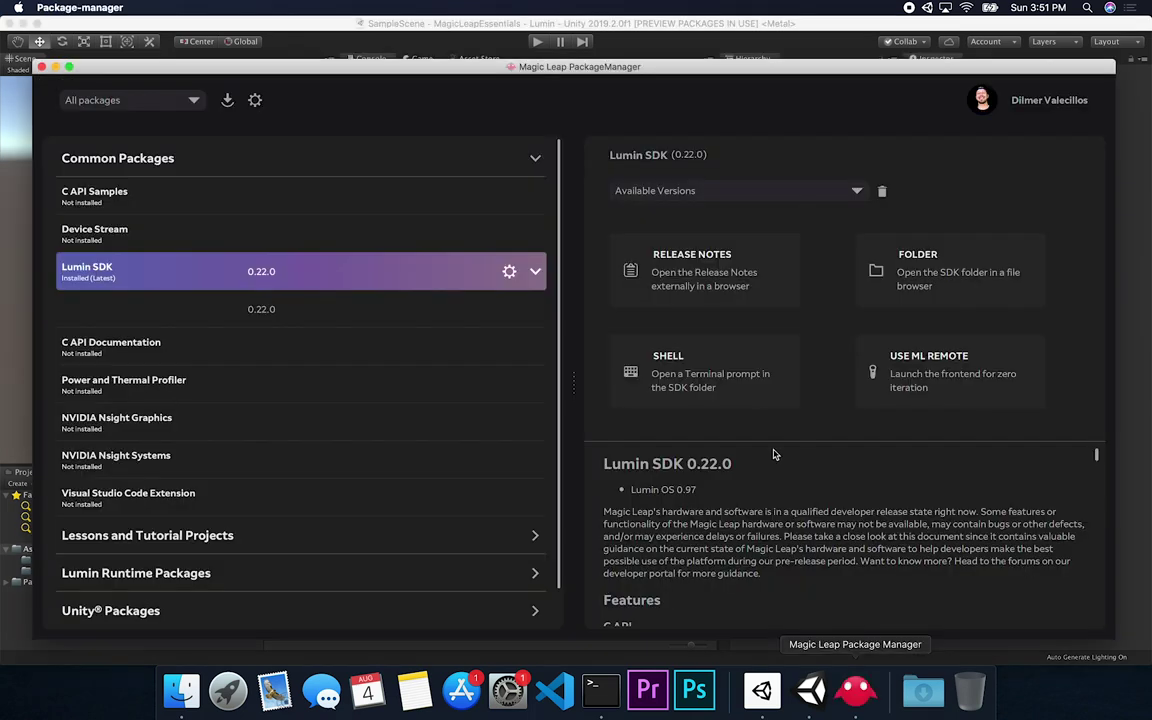
drag(494, 66, 494, 55)
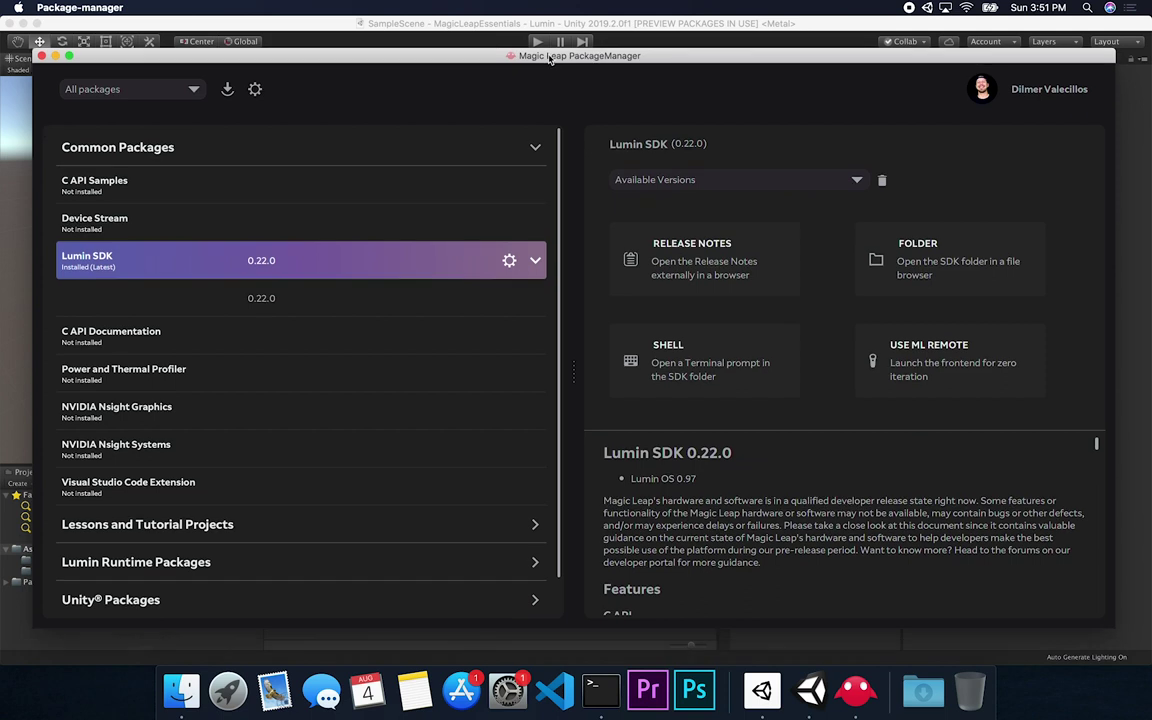
scroll(310, 516, down, 2)
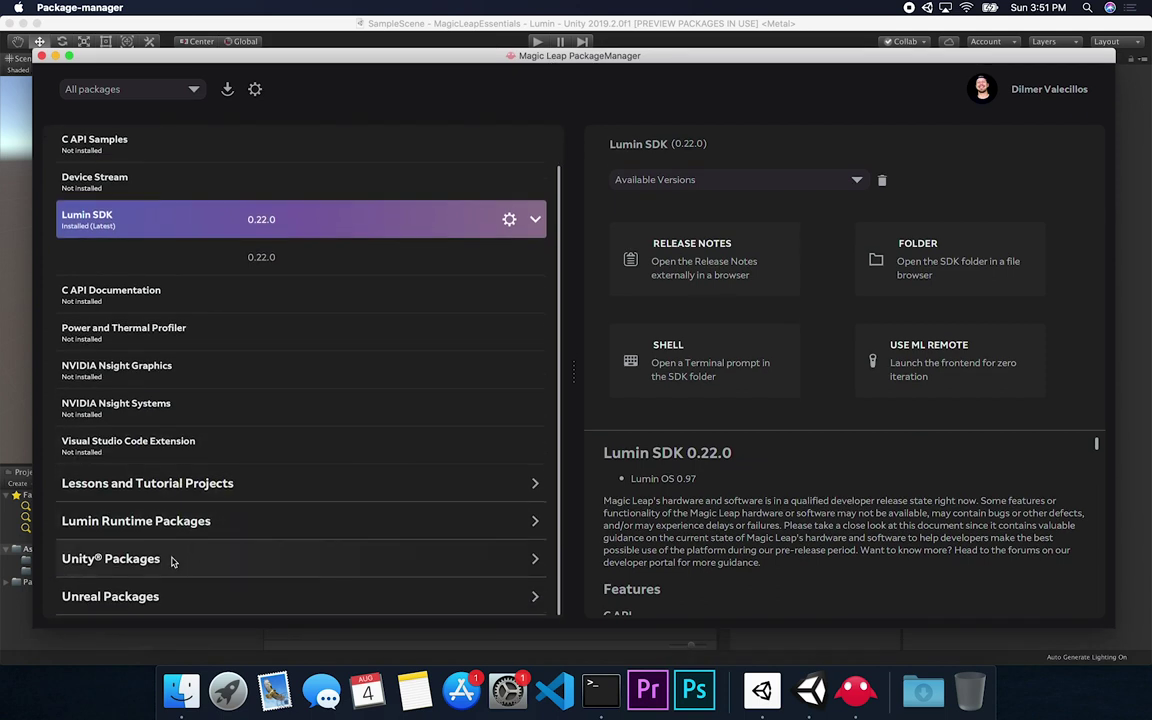
click(222, 562)
scroll(240, 564, down, 3)
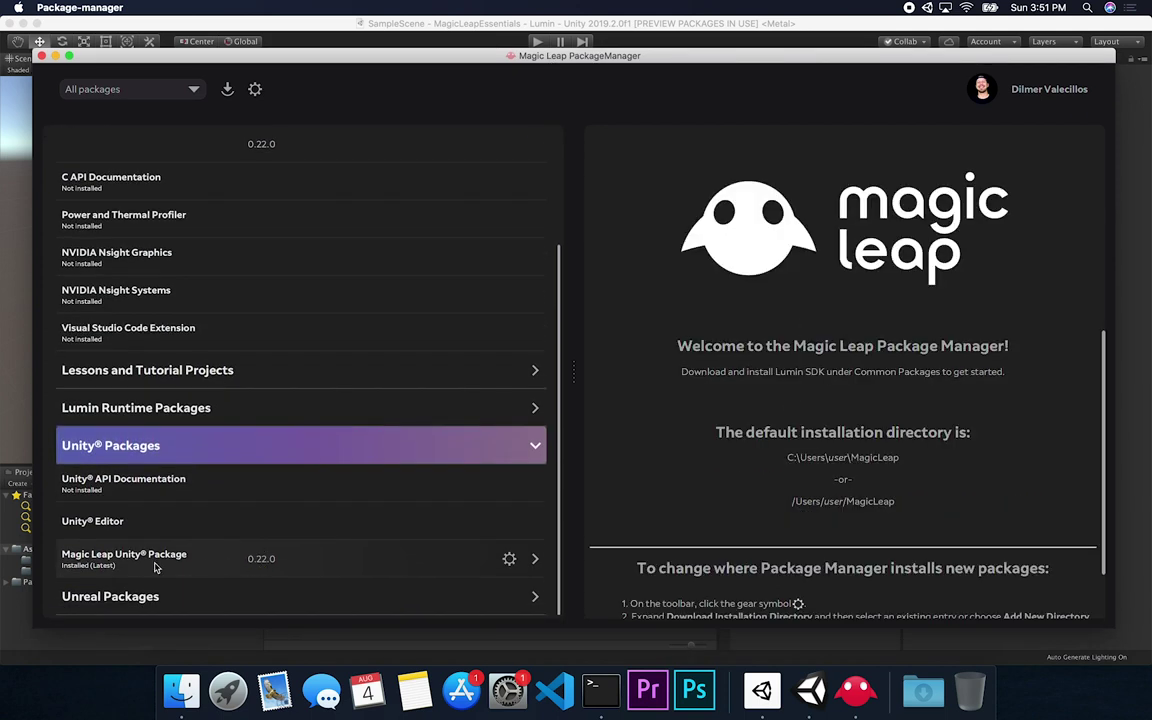
click(124, 564)
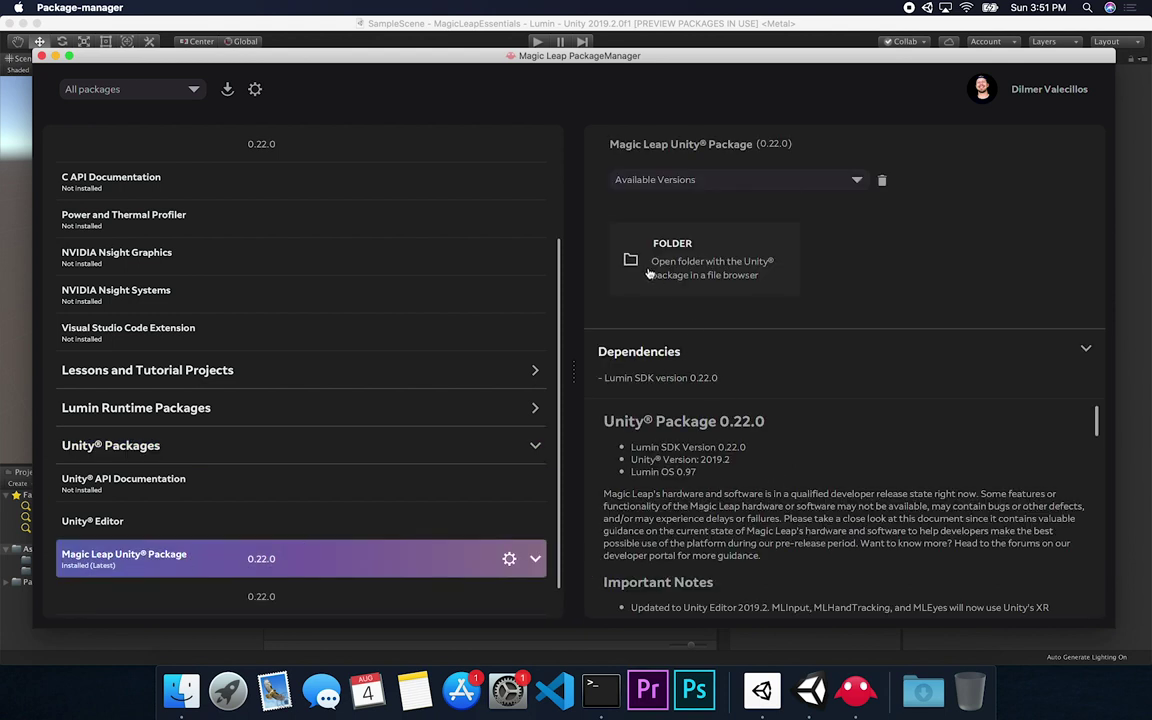
click(710, 184)
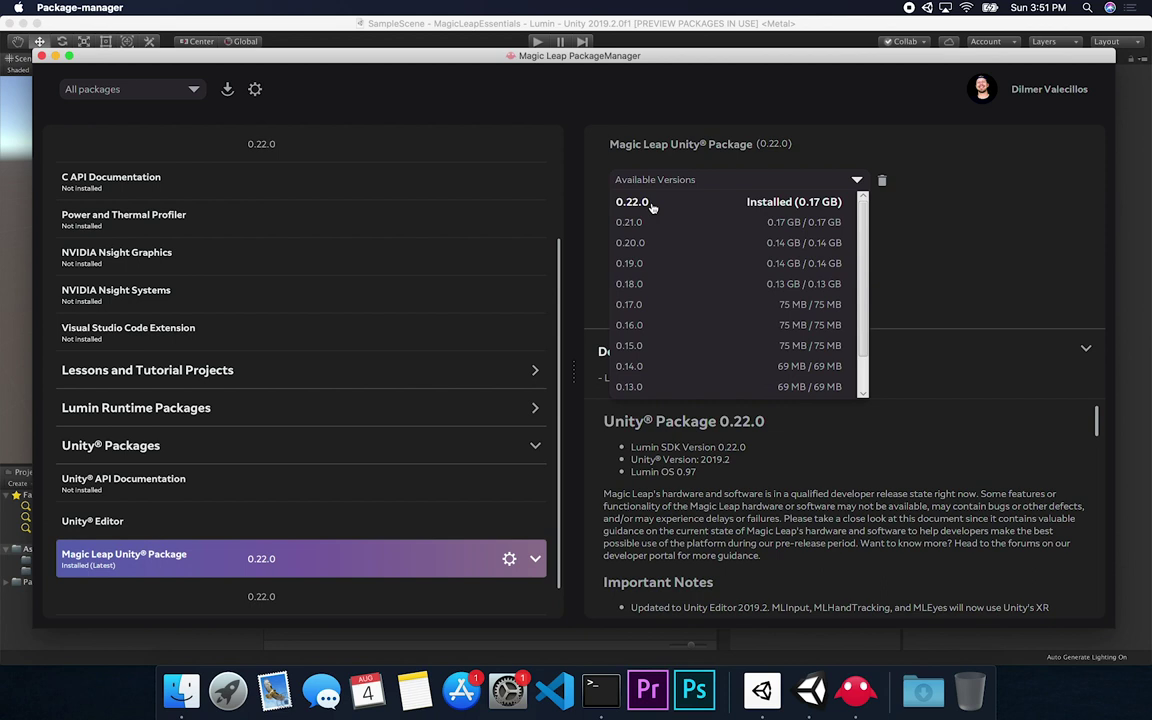
click(1021, 252)
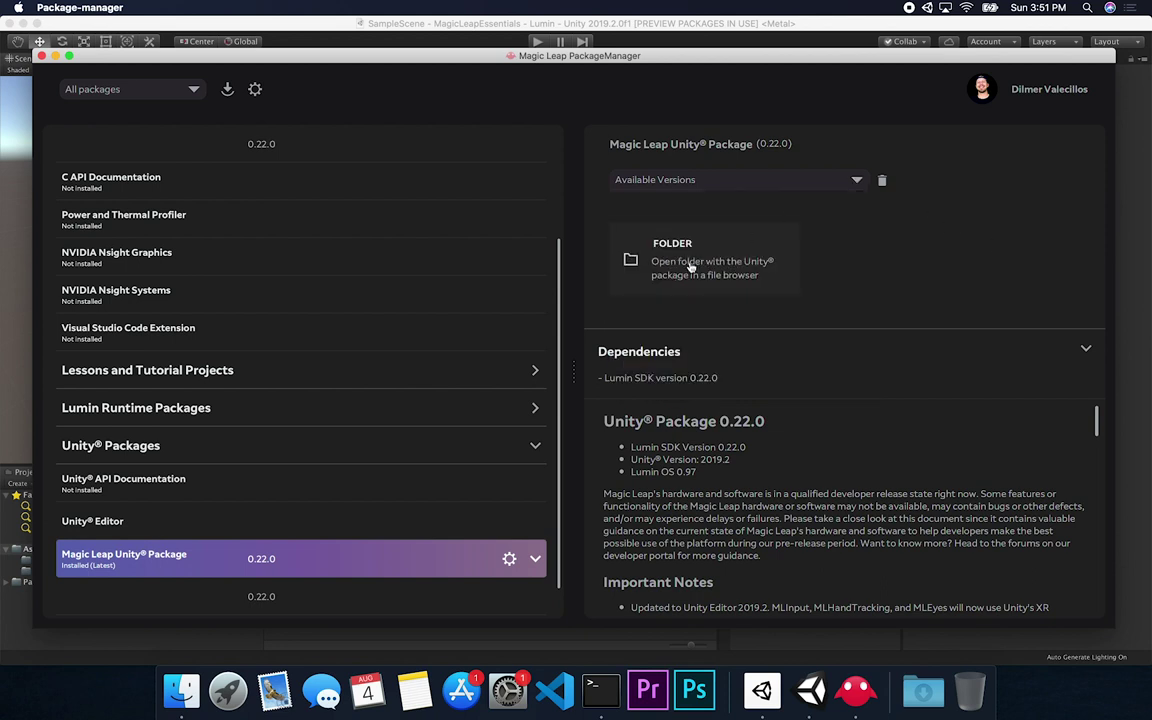
click(689, 266)
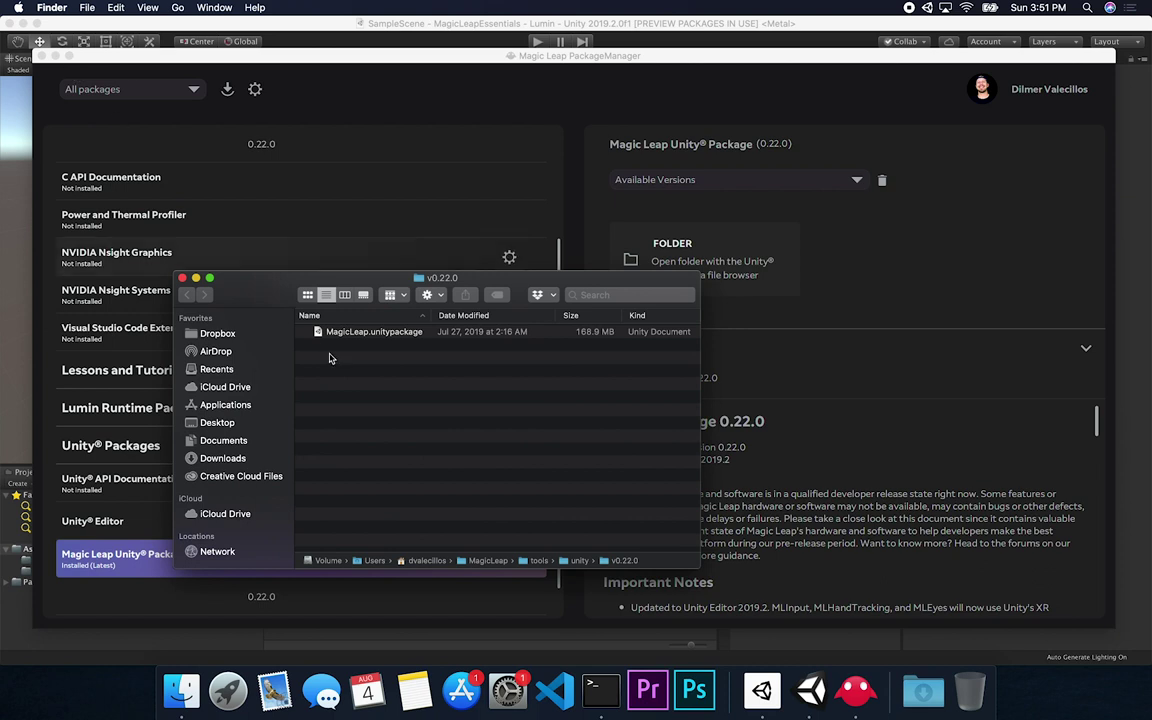
Import all contents of MagicLeap.unitypackage into the Unity project, accepting the automatic API update, and clear the console.
click(375, 333)
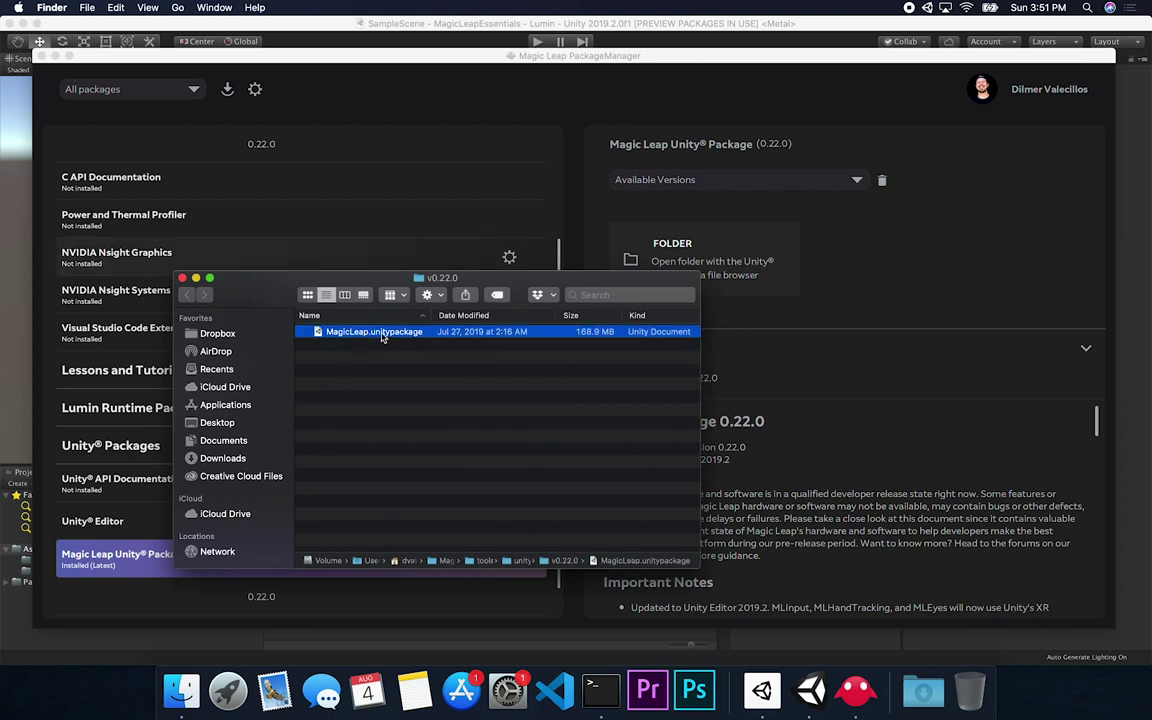
double_click(380, 334)
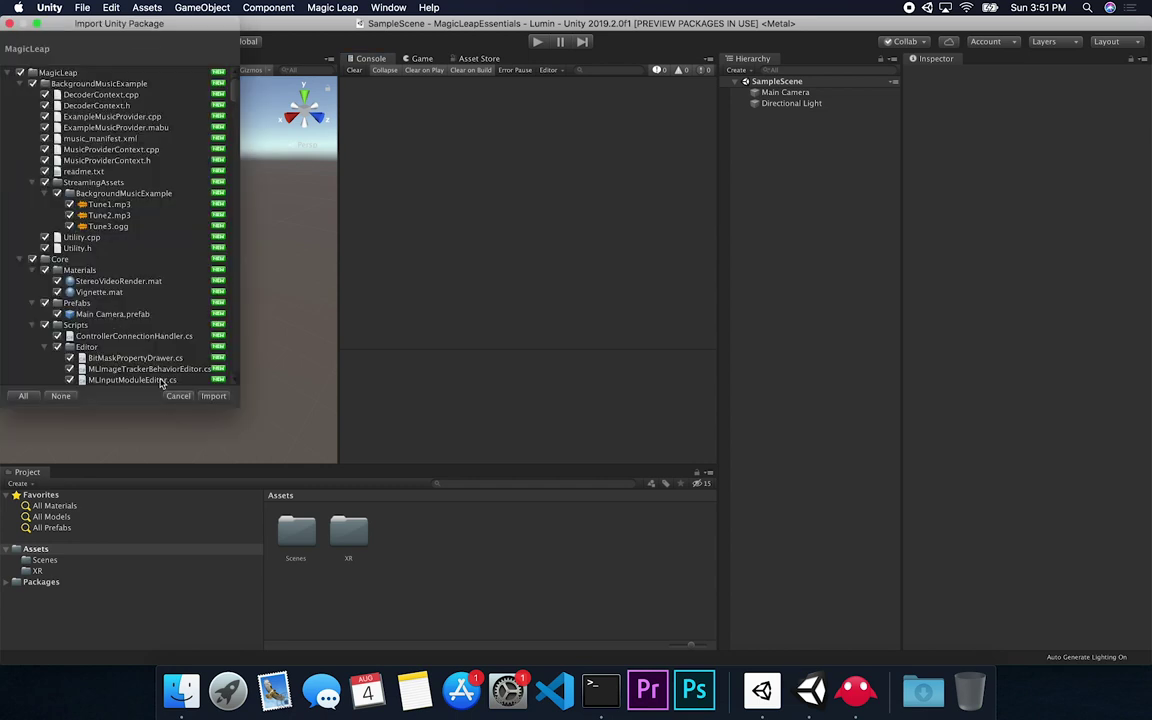
click(216, 397)
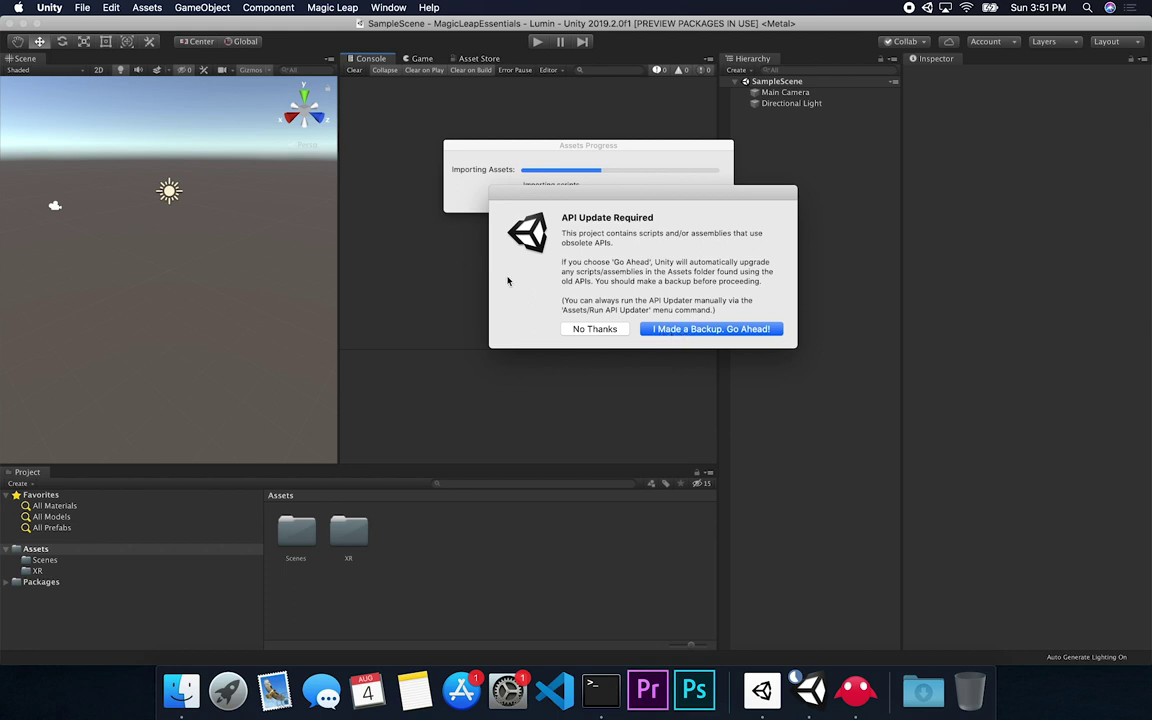
click(671, 331)
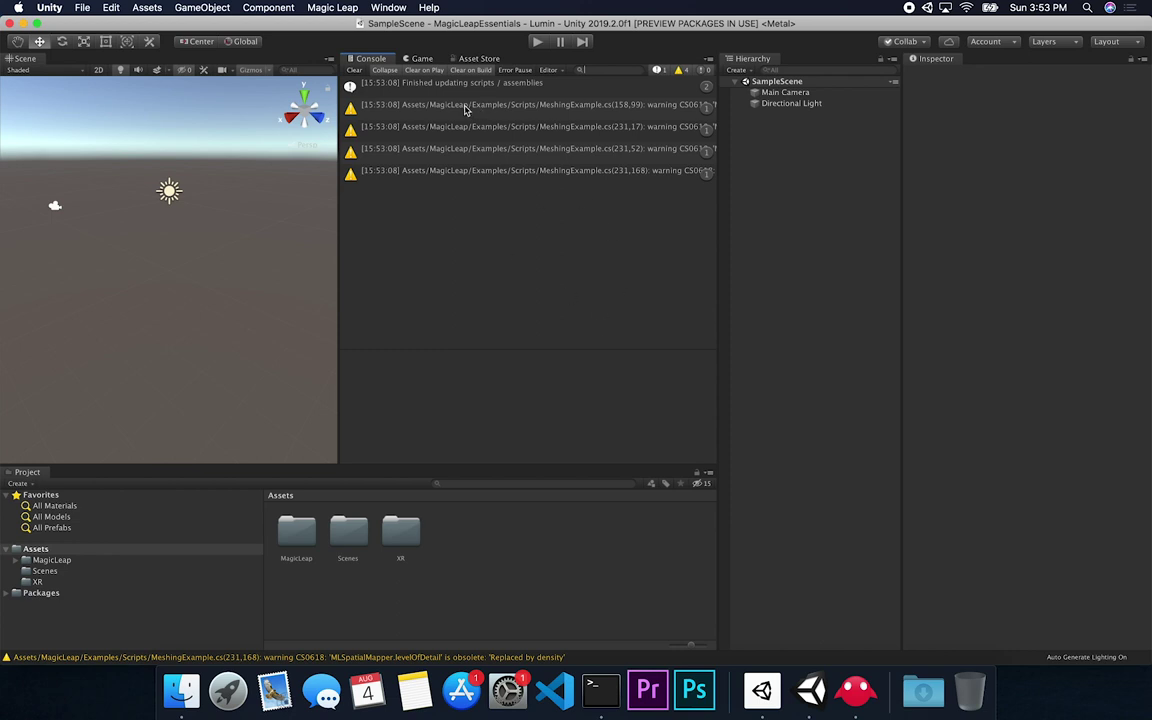
click(355, 72)
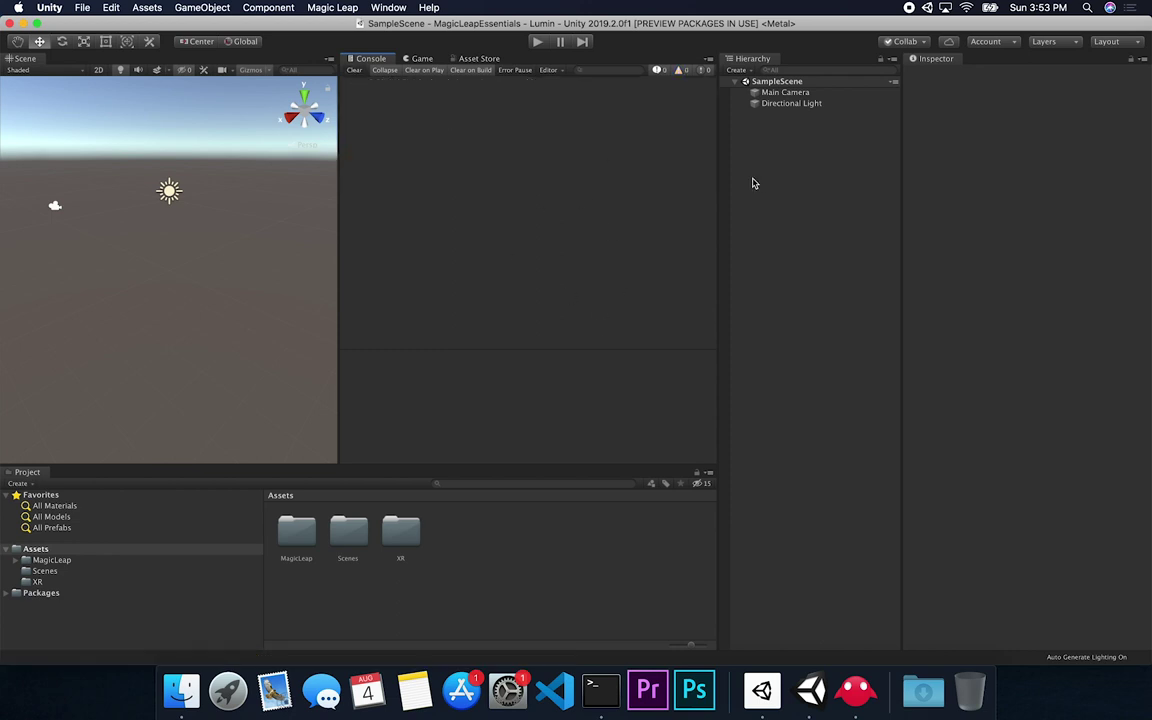
Replace the sample scene's default Main Camera with the Main Camera prefab from MagicLeap/Core/Prefabs, searching the project assets for "camera".
click(773, 94)
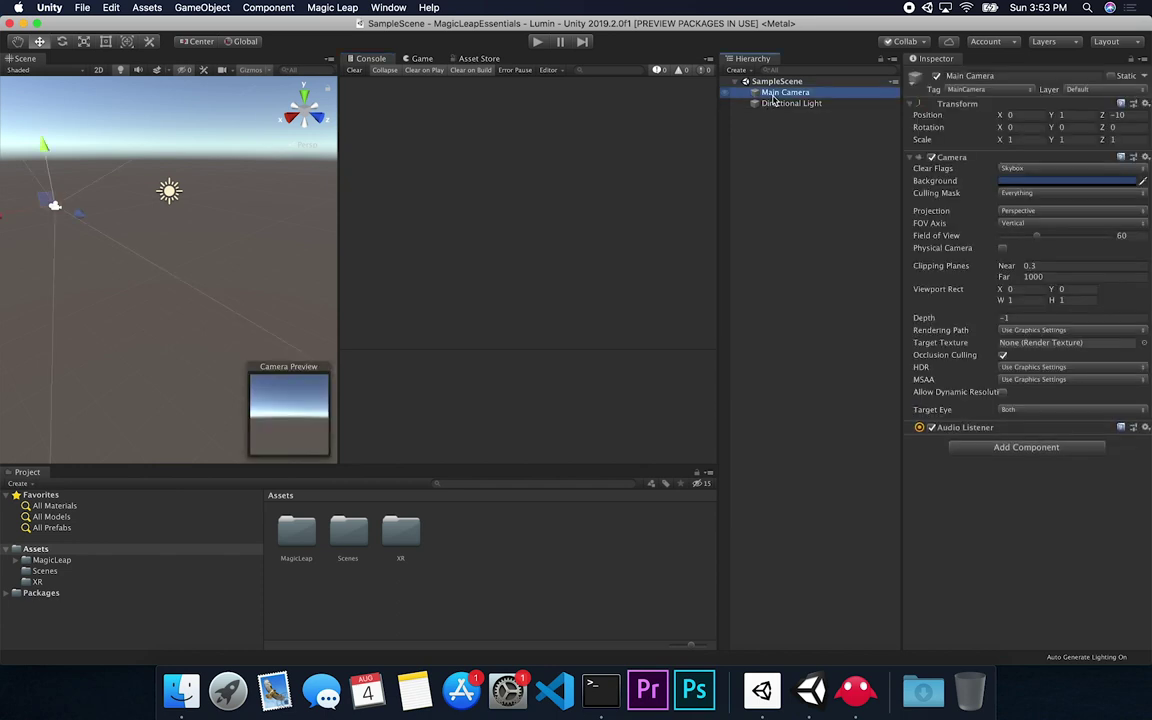
key(super+BackSpace)
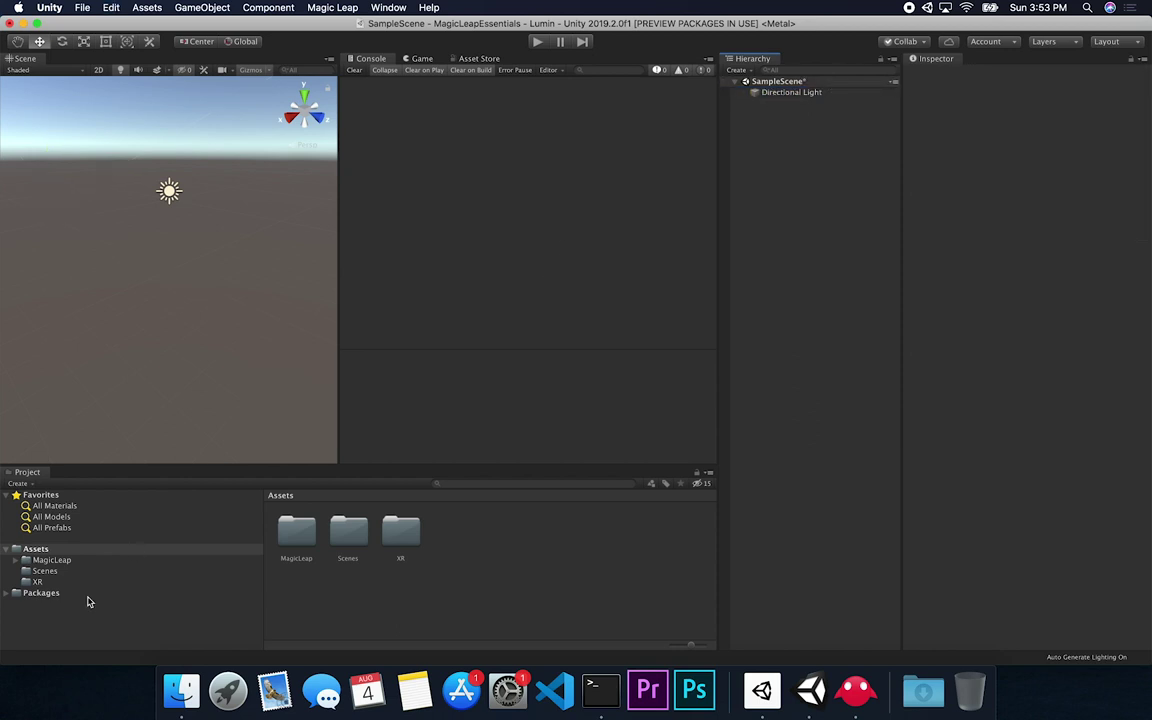
click(52, 560)
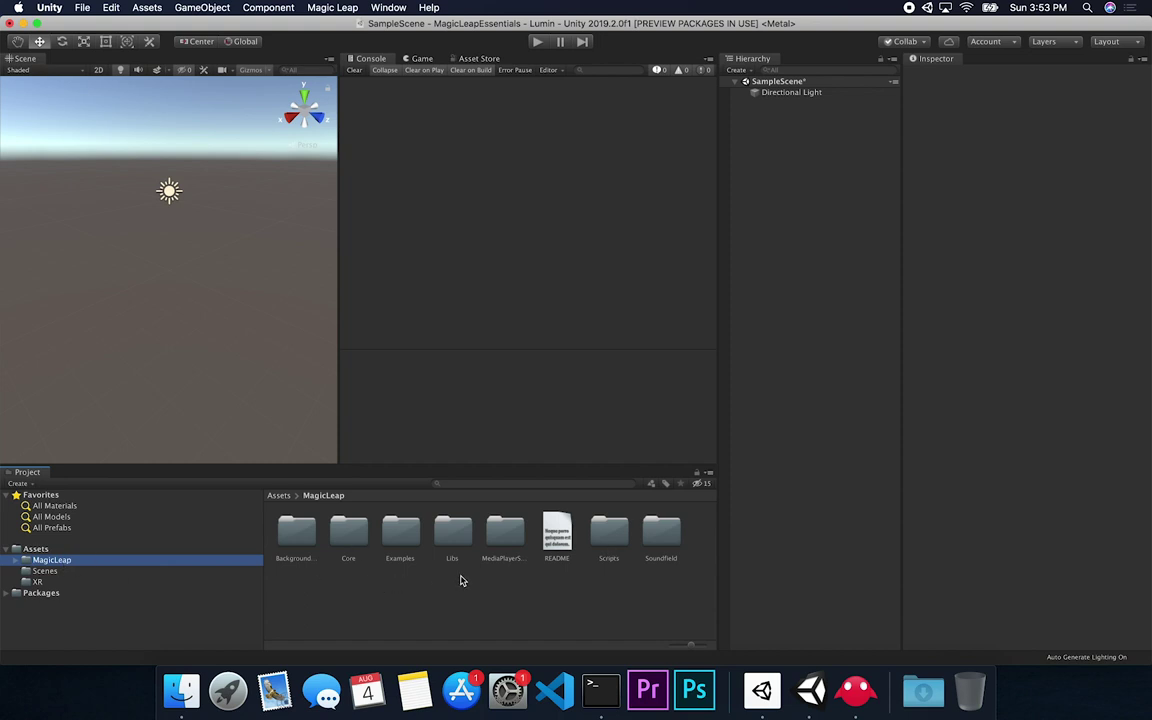
double_click(400, 535)
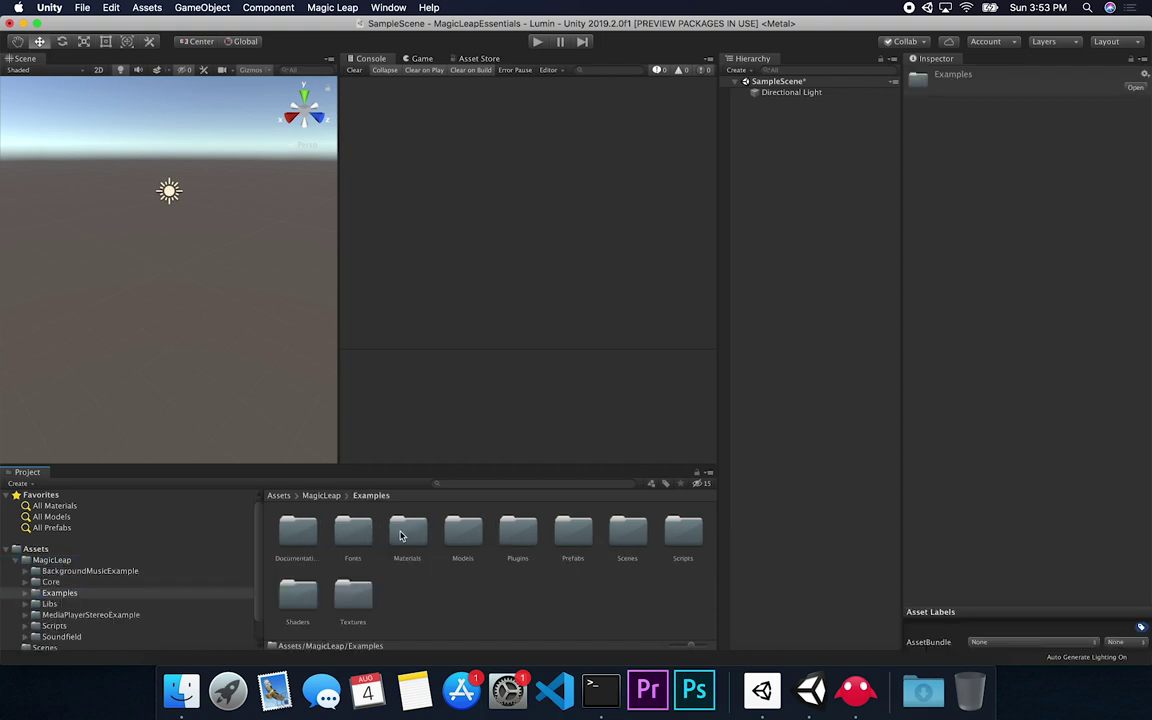
click(494, 485)
text(camera)
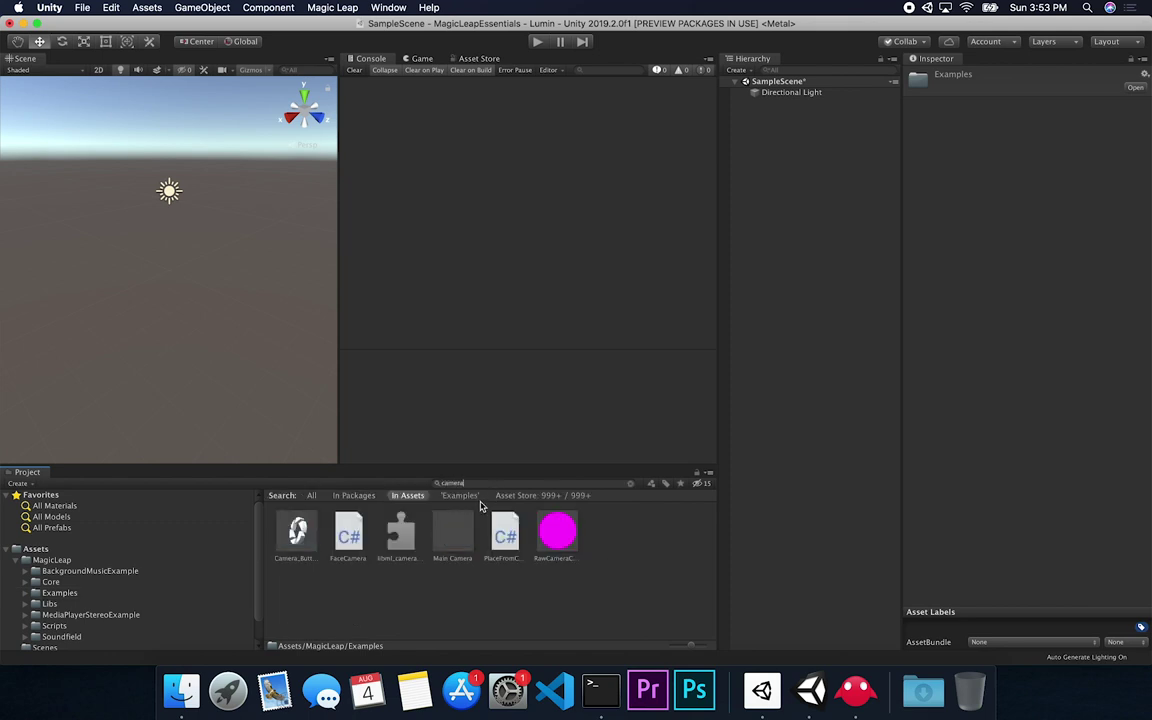
click(452, 535)
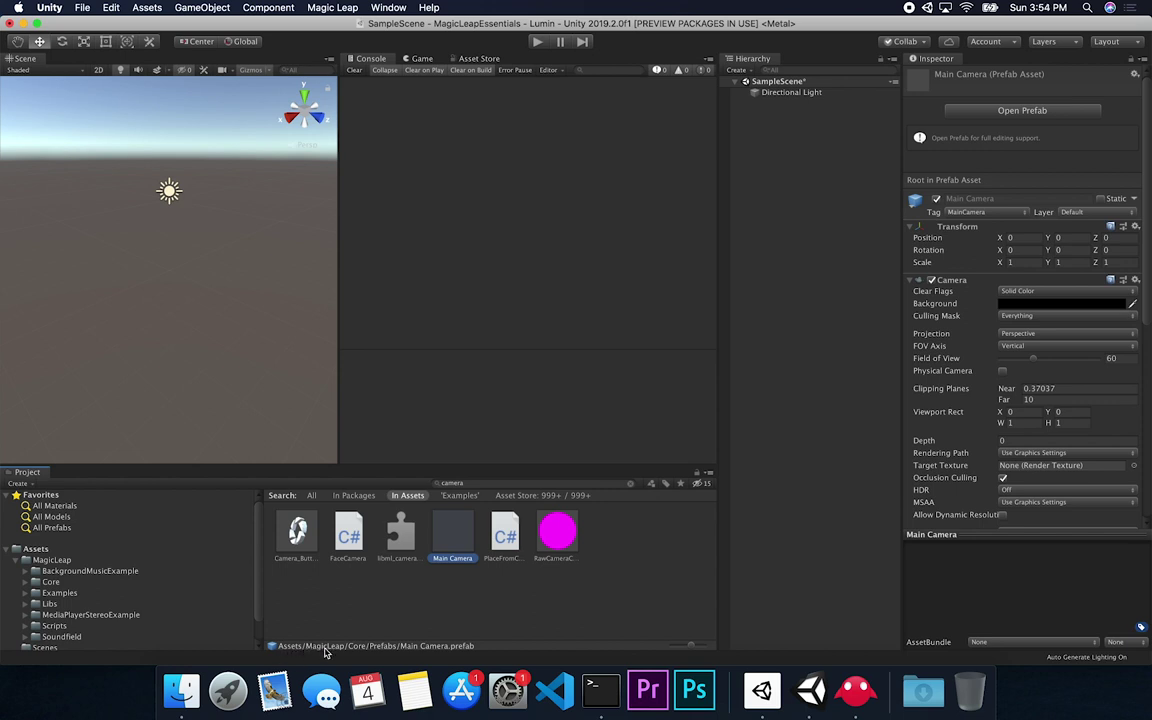
drag(450, 540, 780, 87)
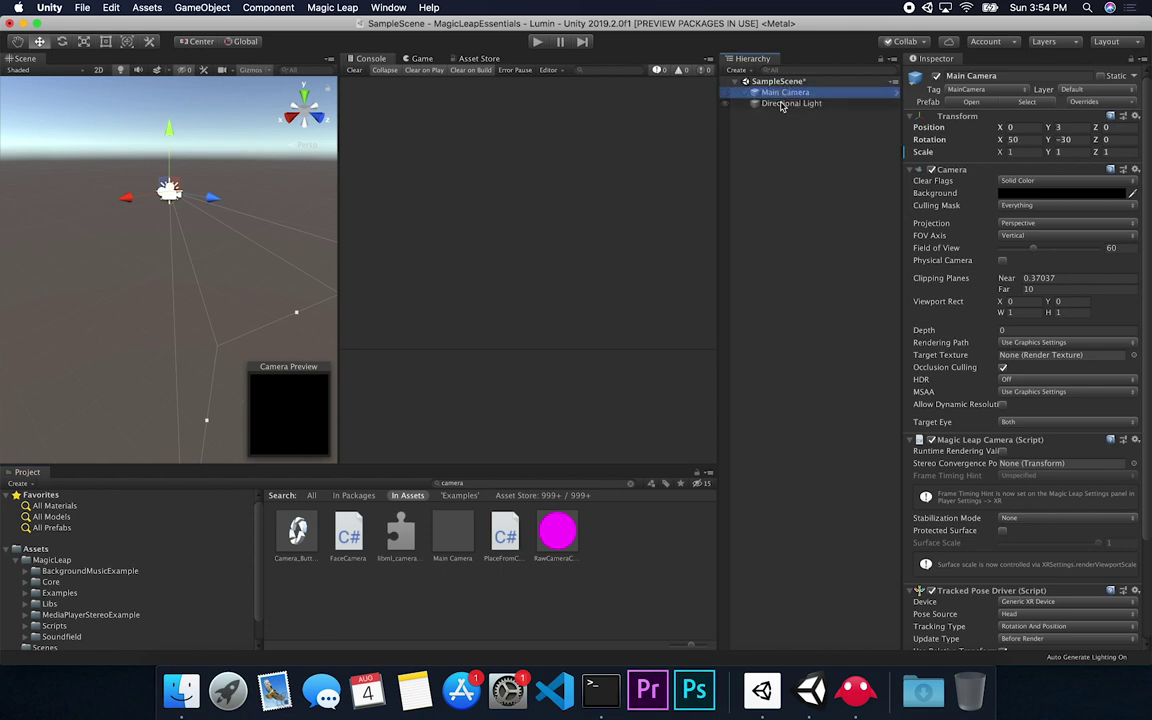
Set the Main Camera's Y position and its X and Y rotation to 0, and review its Magic Leap components.
click(1064, 128)
text(0)
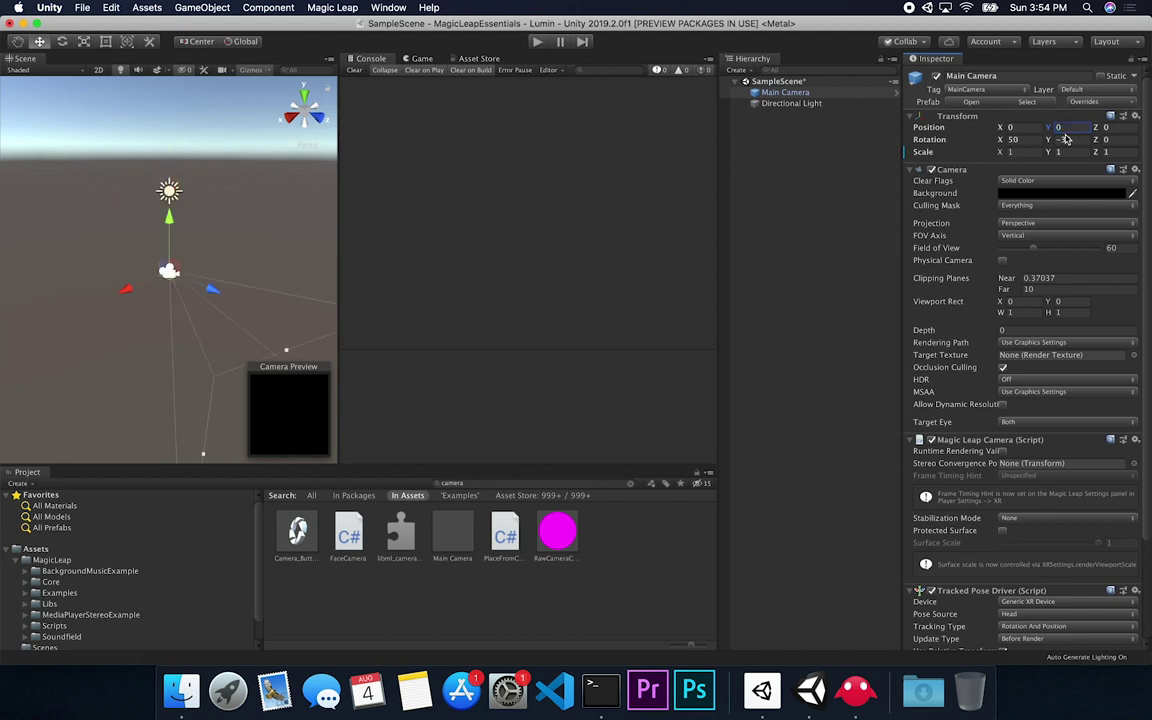
click(1026, 140)
text(0)
key(Tab)
text(0)
key(Tab)
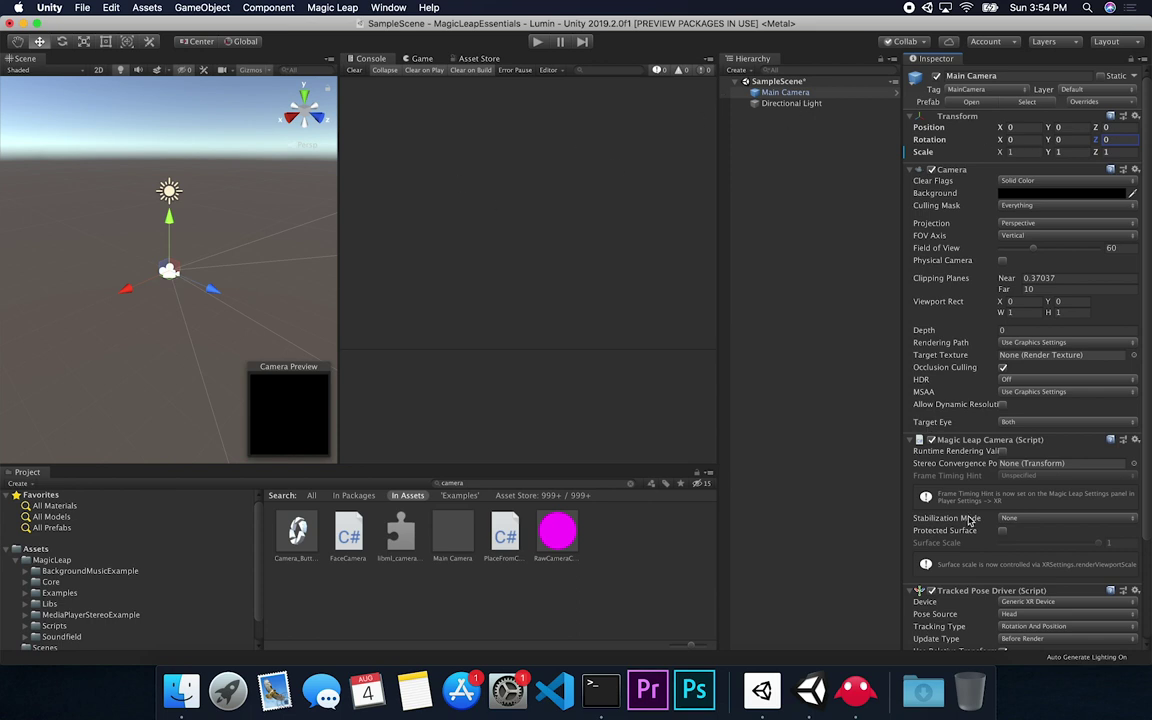
scroll(960, 500, down, 3)
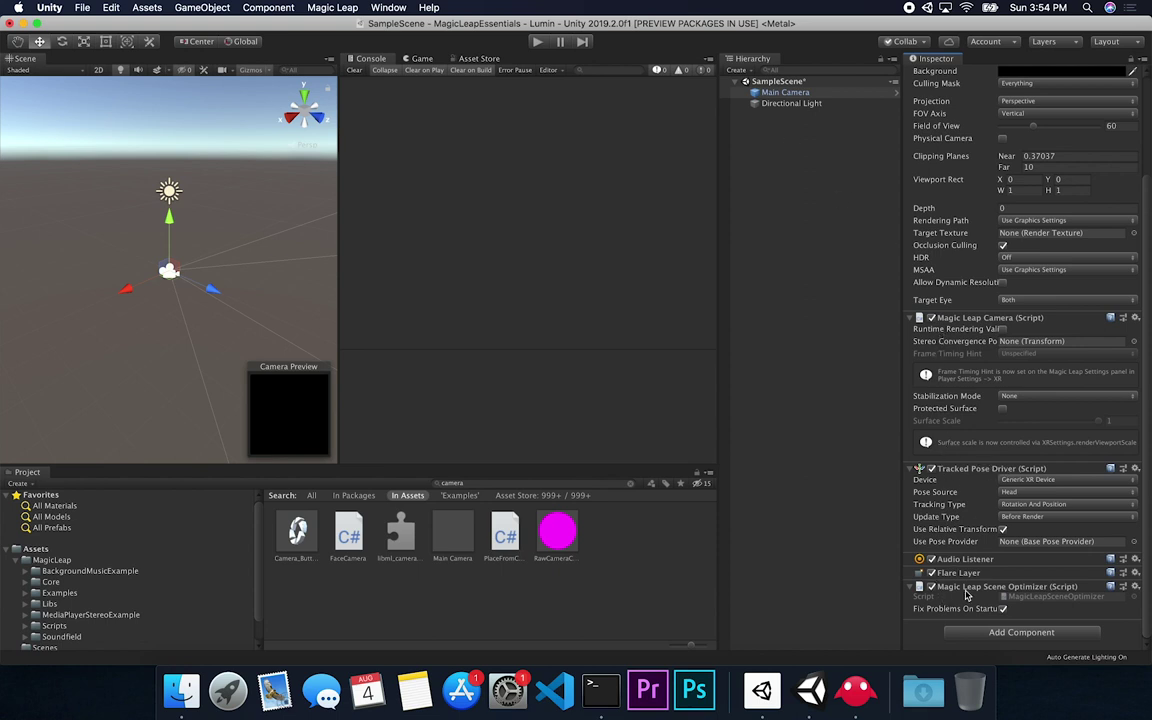
scroll(1010, 475, up, 3)
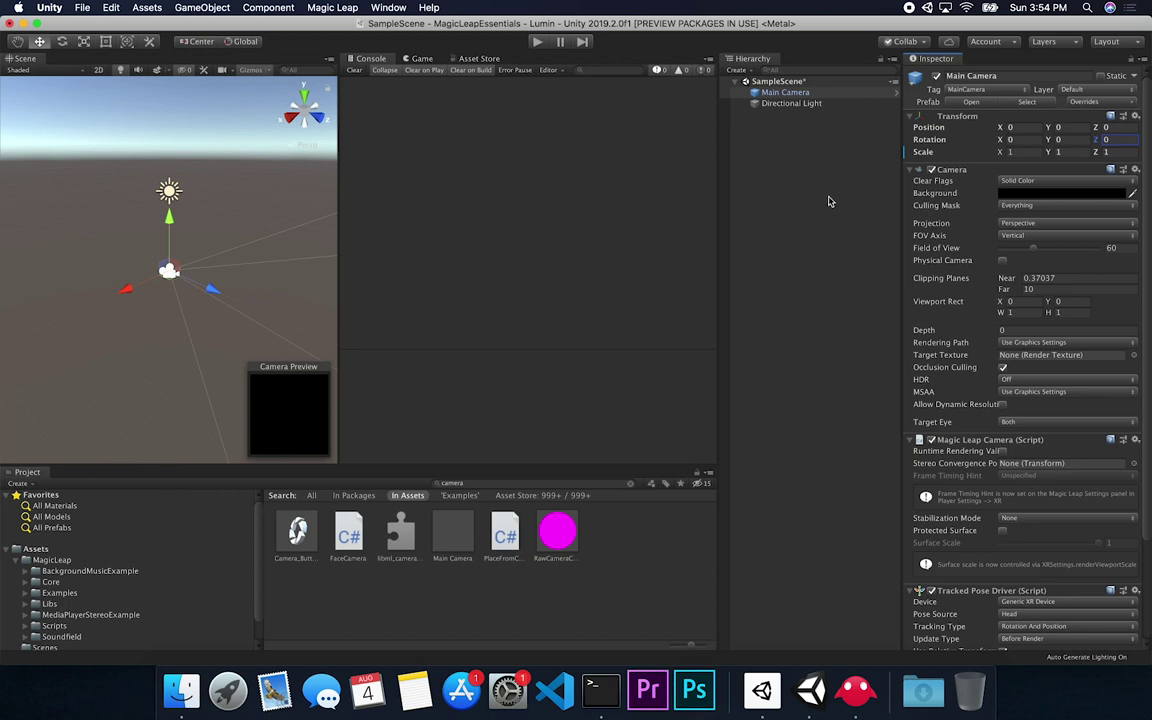
Frame the Main Camera in the scene view and inspect its placement and orientation from several angles.
click(775, 103)
click(785, 93)
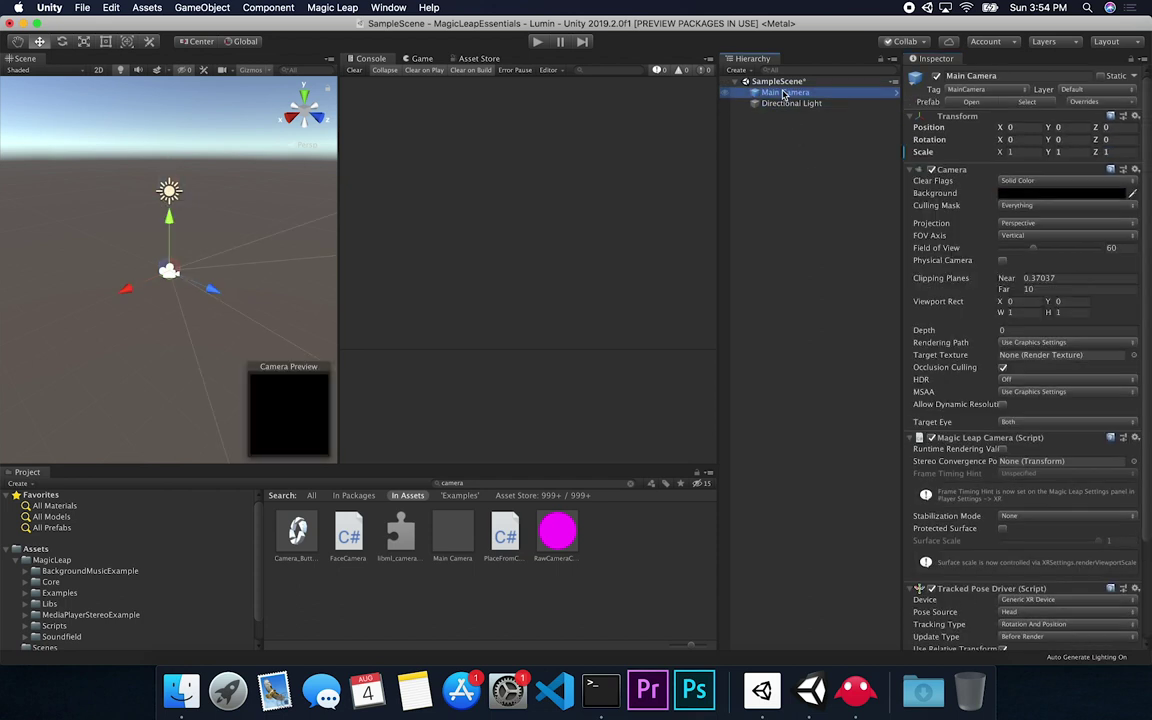
key(f)
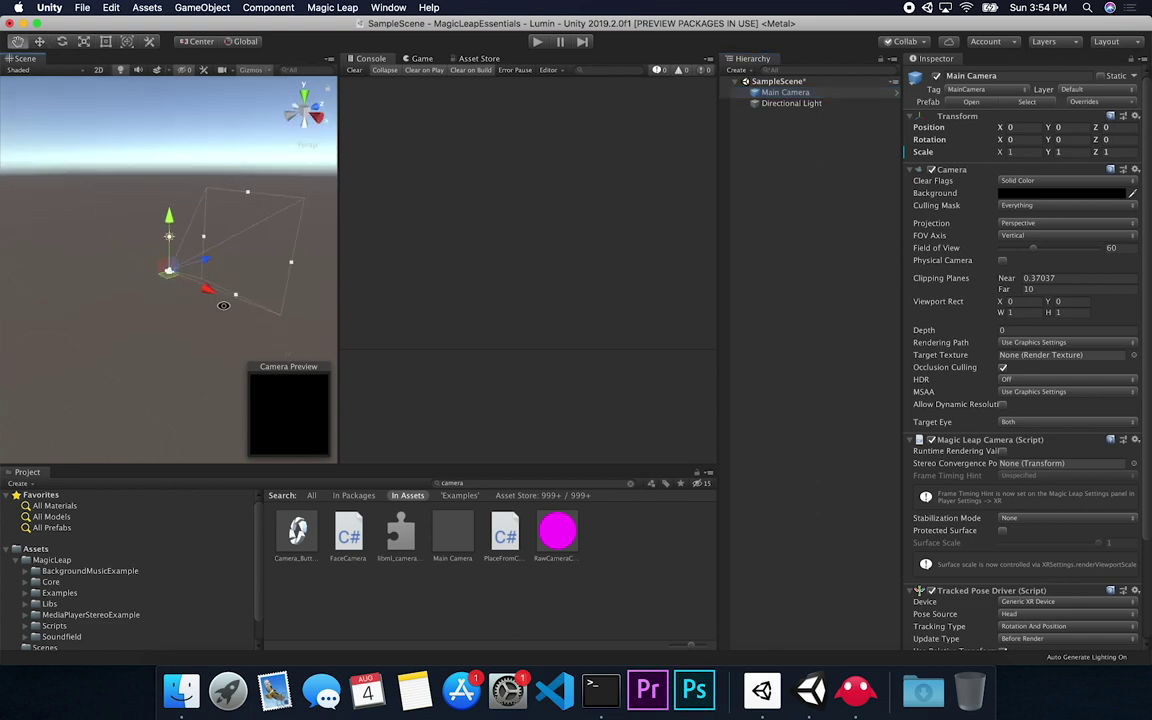
scroll(229, 285, up, 3)
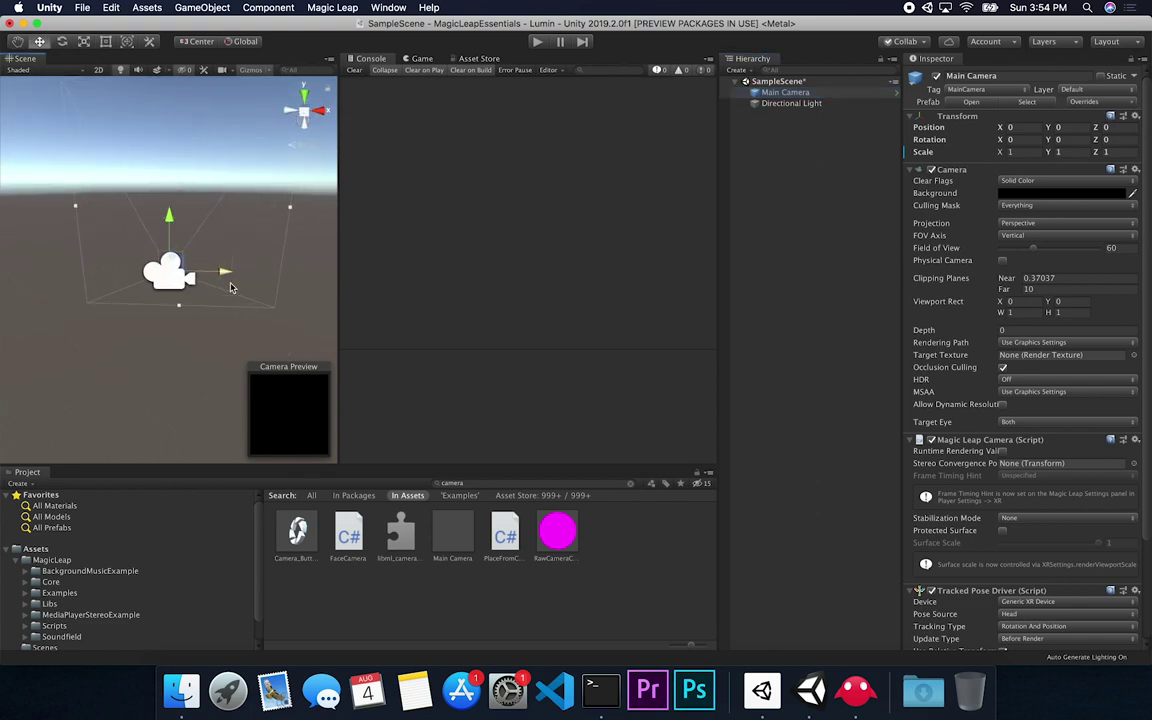
alt+drag(229, 285, 268, 286)
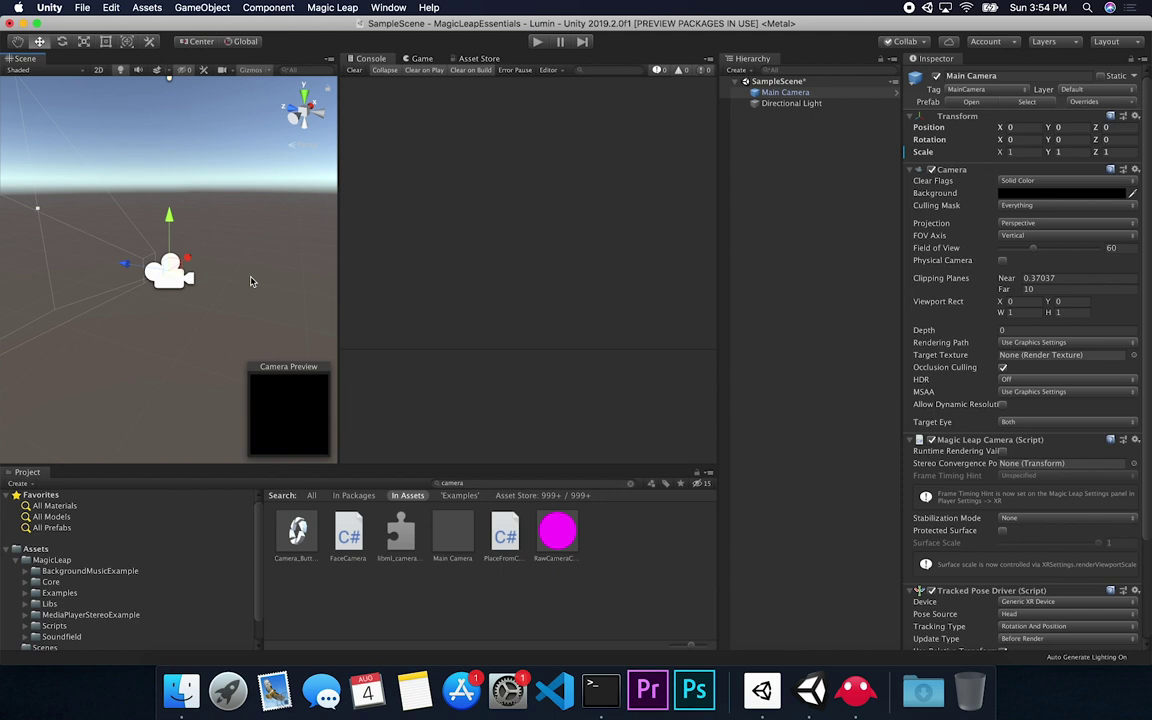
Search the MagicLeap Examples assets for an Earth object, preview the Earth material and Earth model, and clear the search.
click(59, 593)
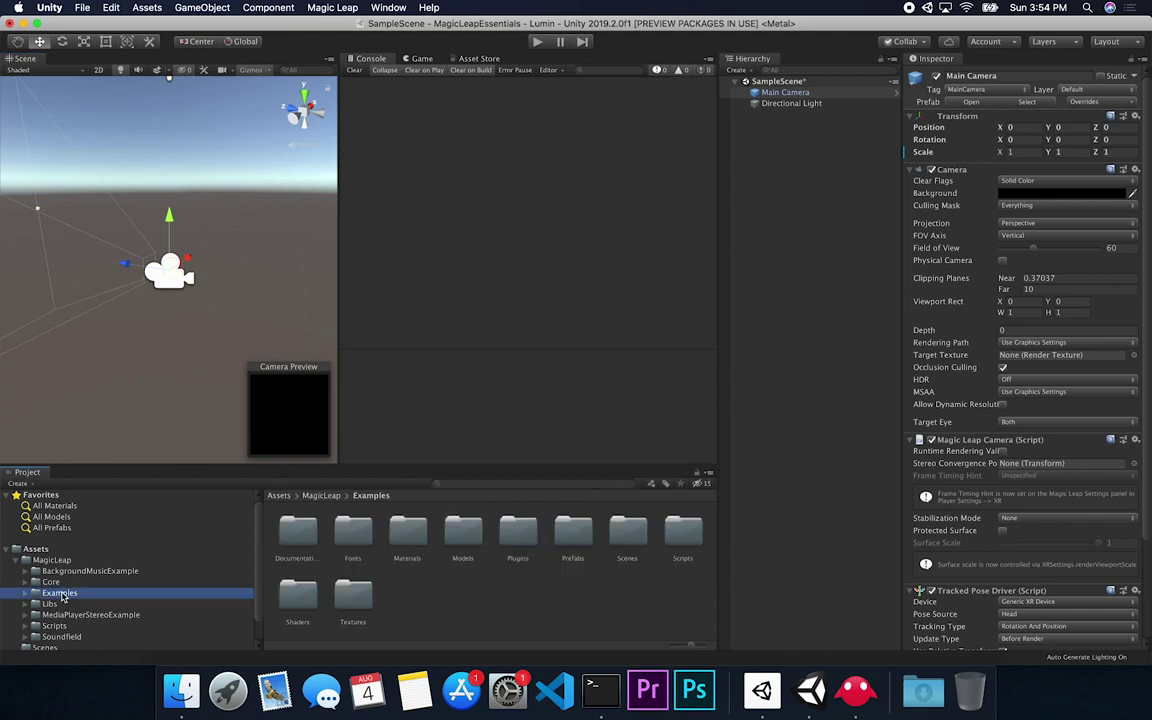
click(50, 560)
scroll(88, 604, down, 1)
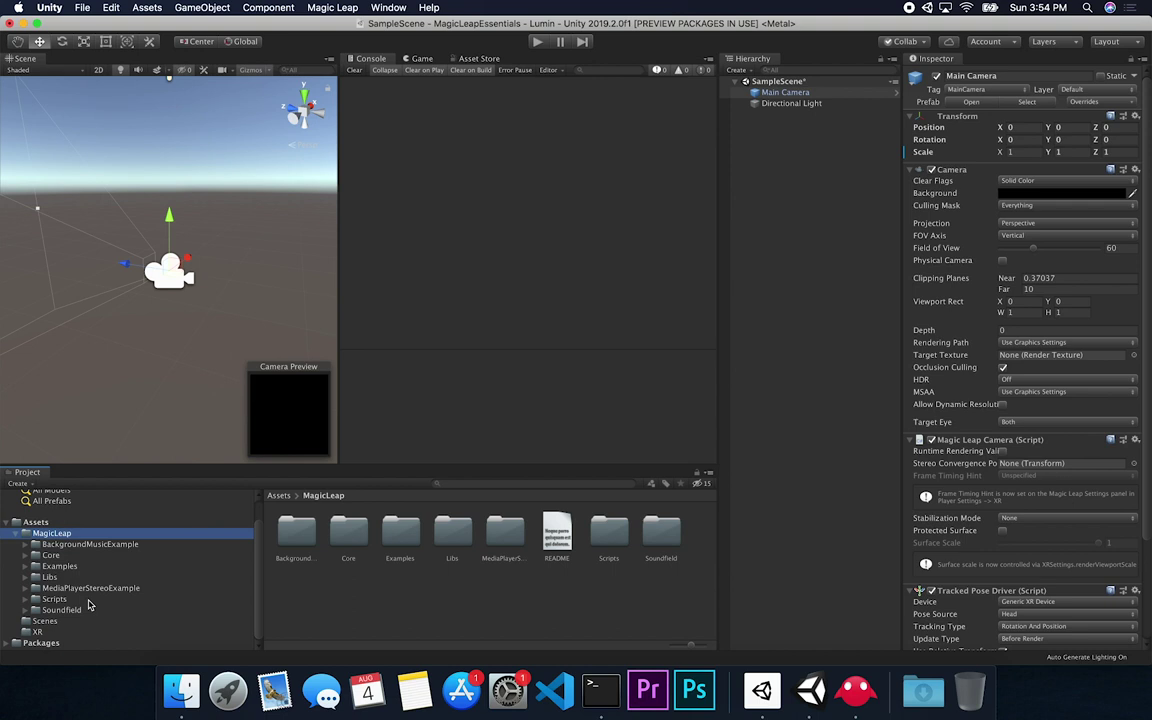
click(57, 567)
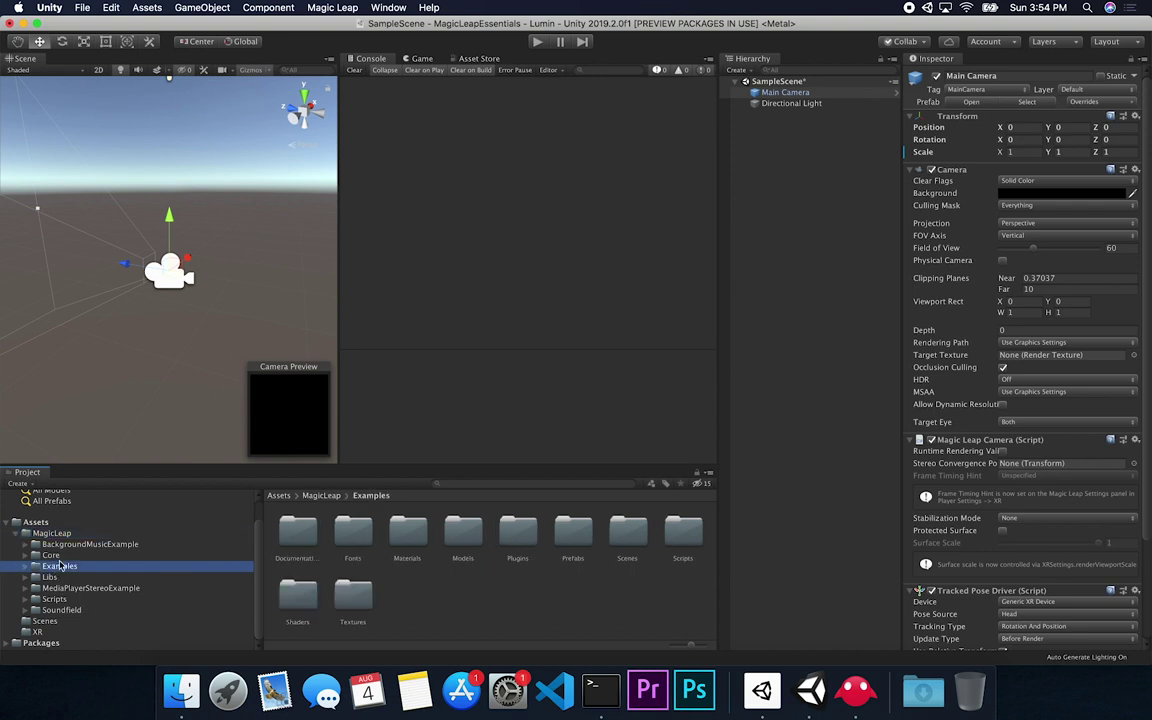
click(472, 483)
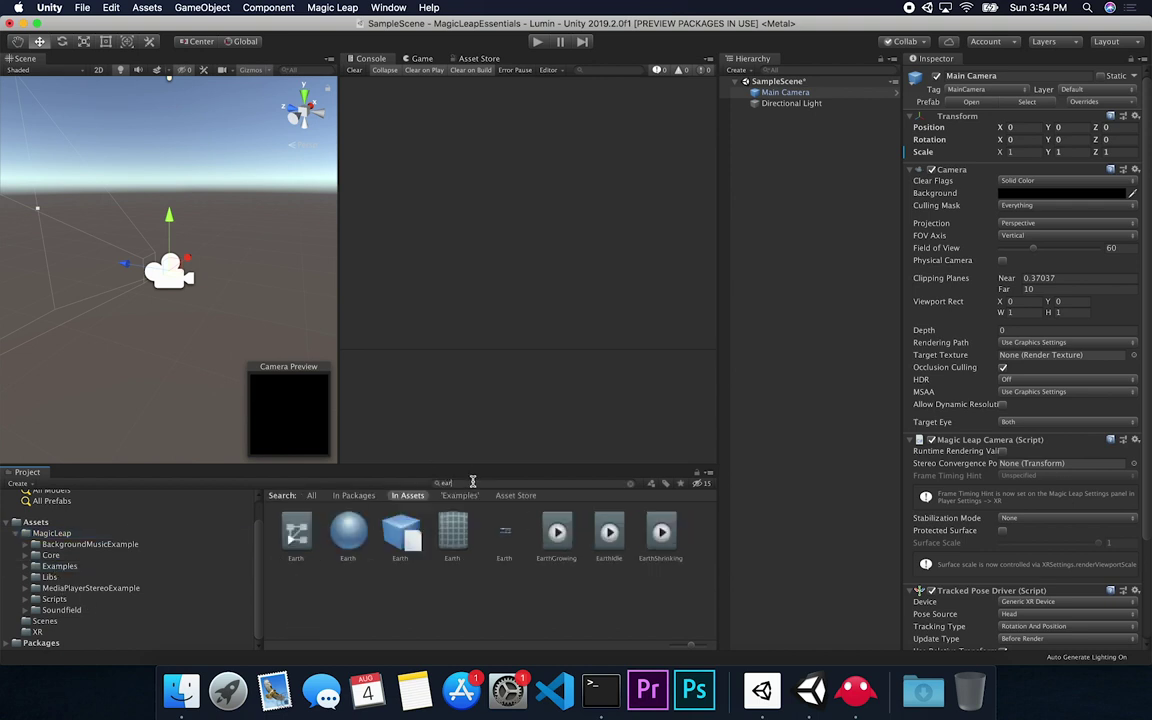
click(350, 532)
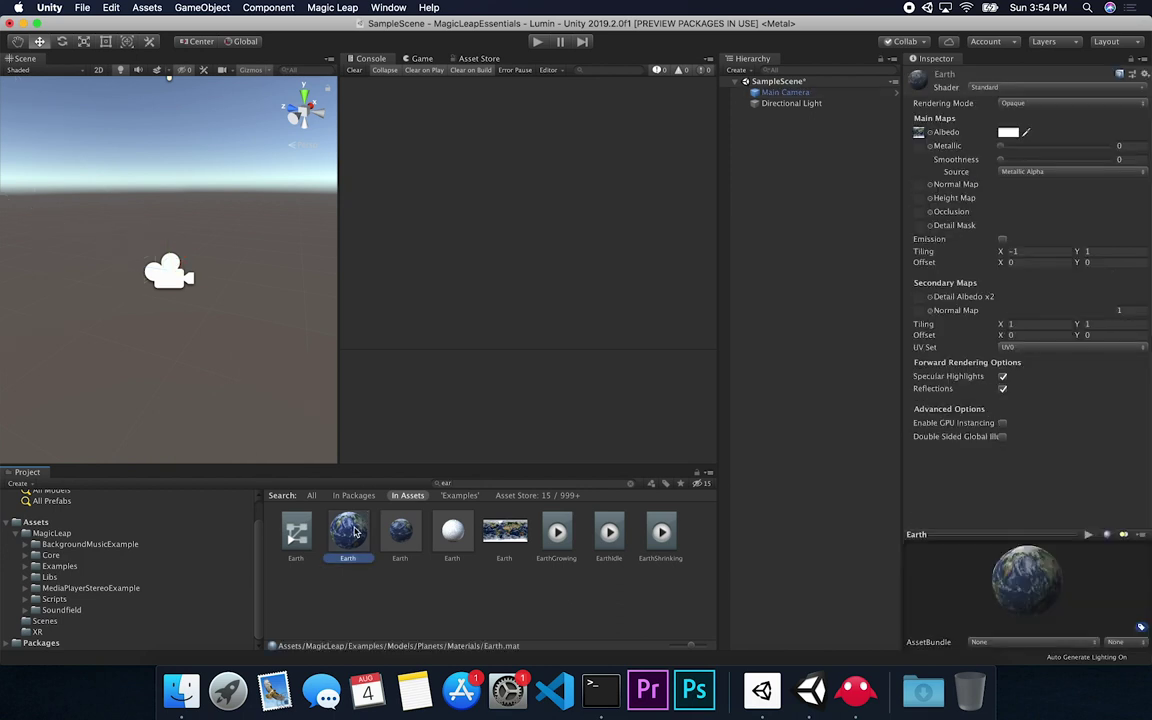
click(395, 532)
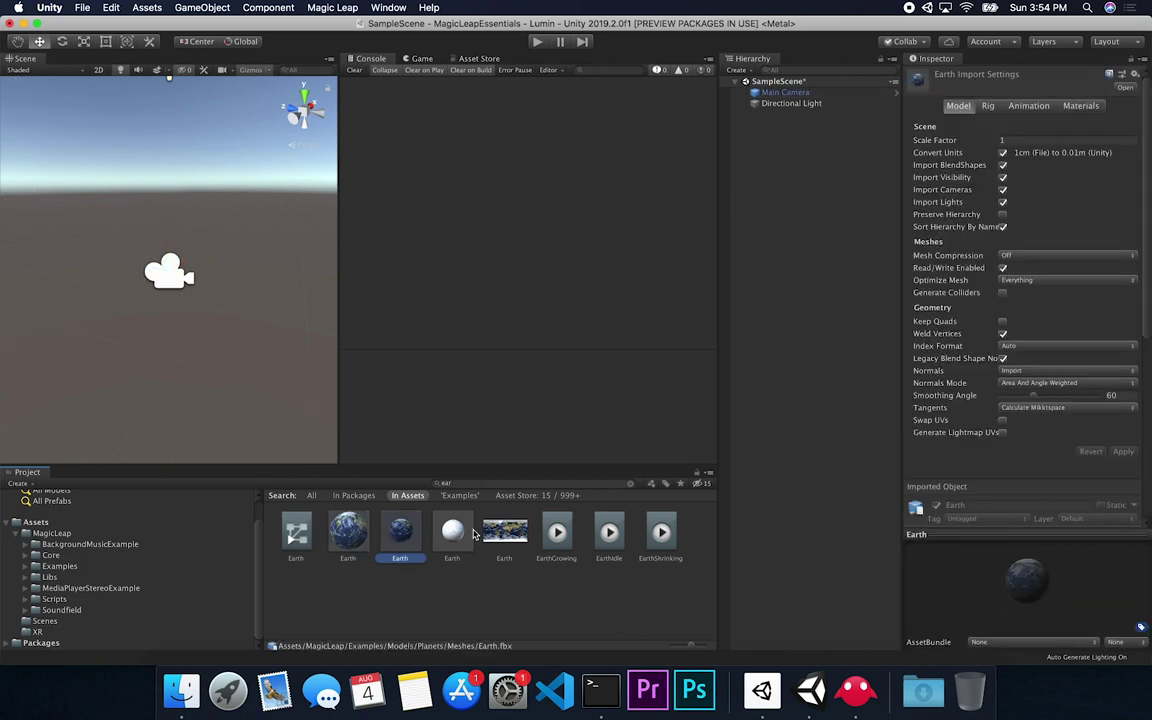
click(578, 482)
key(BackSpace)
key(BackSpace)
key(BackSpace)
scroll(105, 592, up, 8)
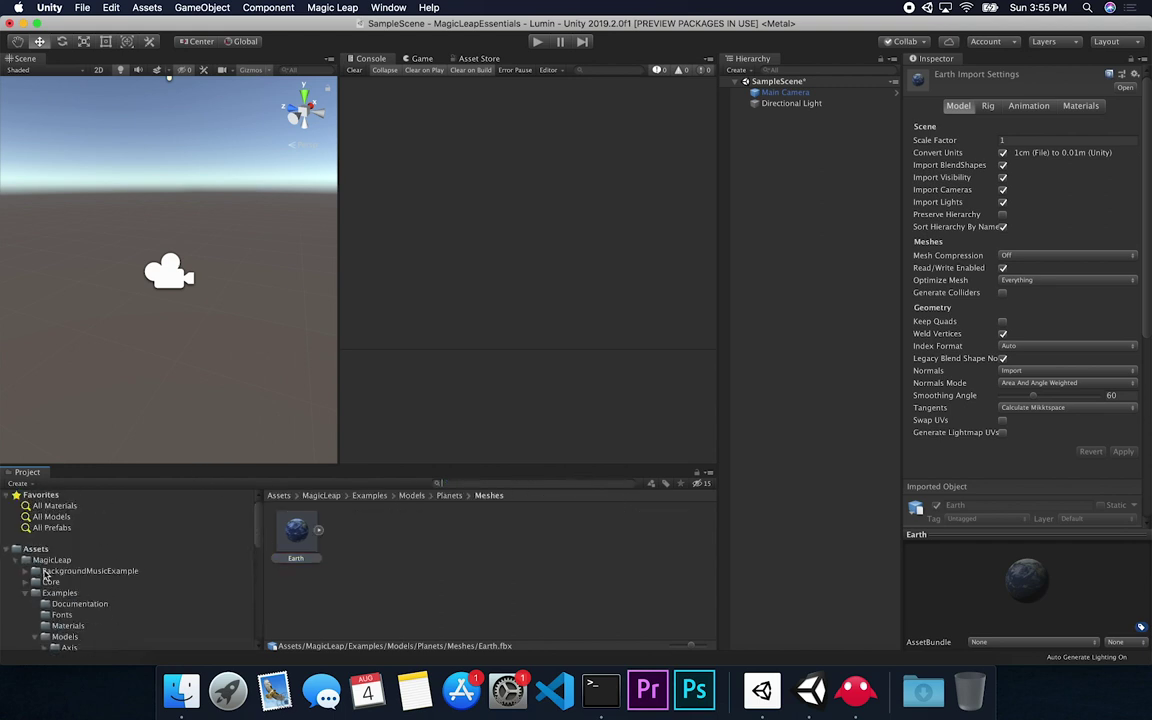
Add the DeepSpaceExplorerPlanet prefab from MagicLeap/Examples/Prefabs to the sample scene and select it.
click(45, 593)
scroll(110, 592, down, 2)
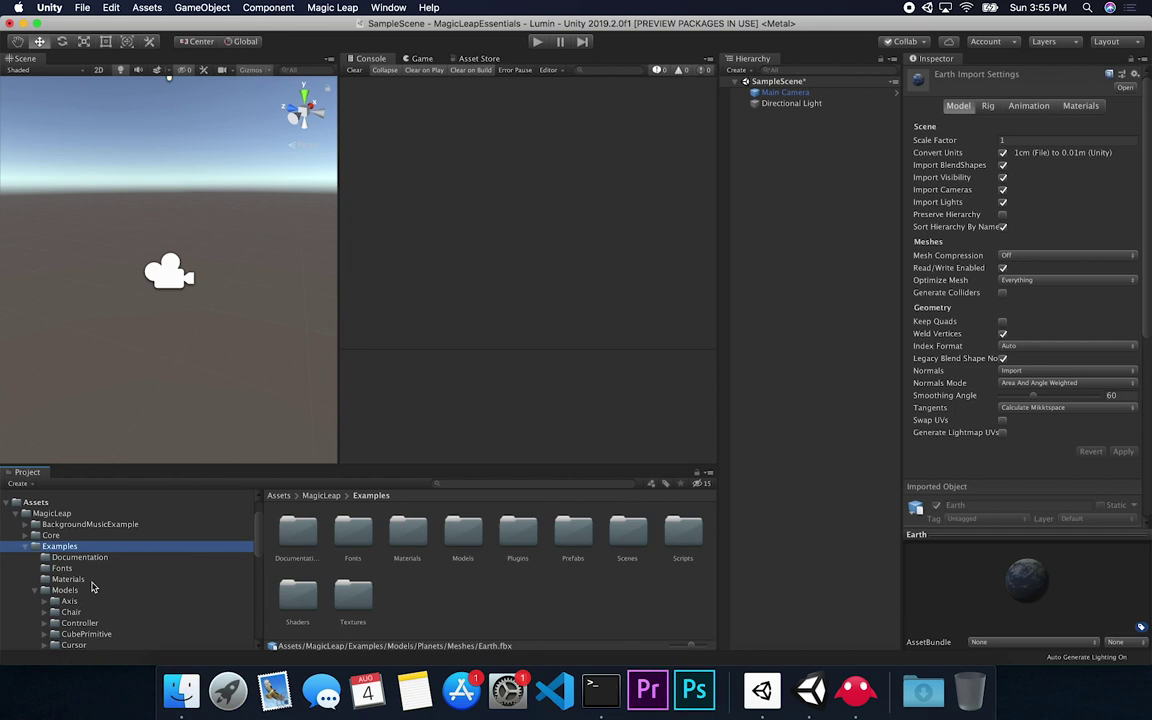
click(35, 592)
scroll(55, 596, down, 2)
click(31, 558)
click(65, 580)
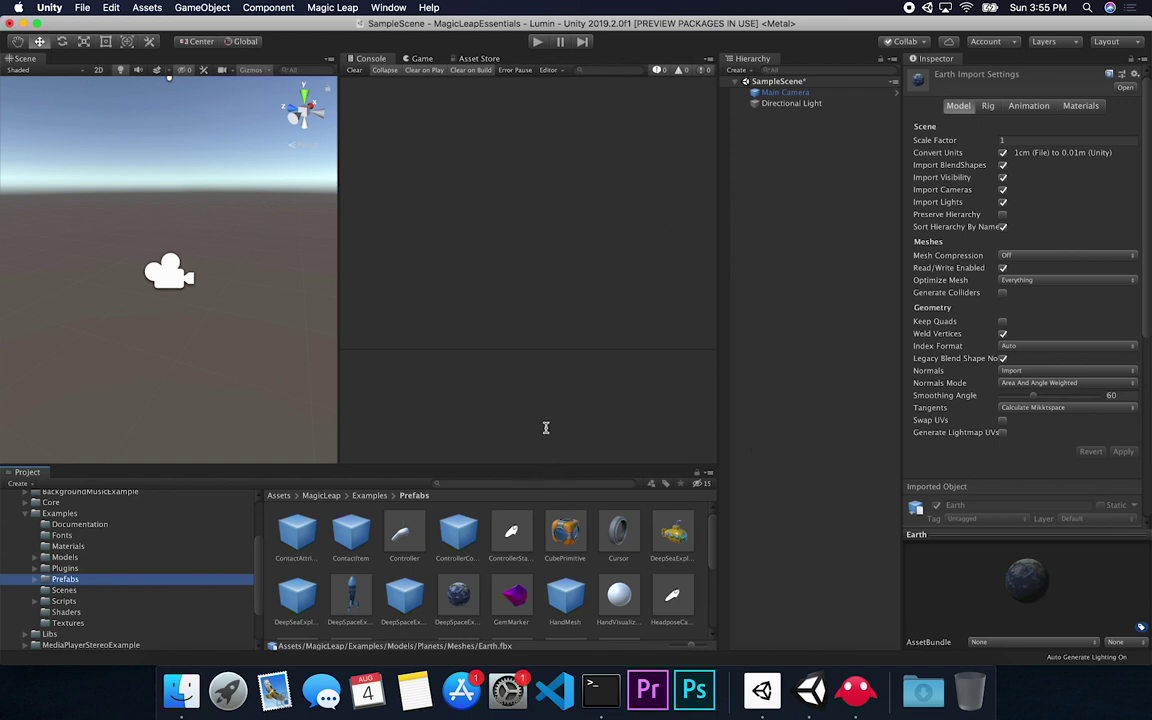
scroll(459, 592, down, 1)
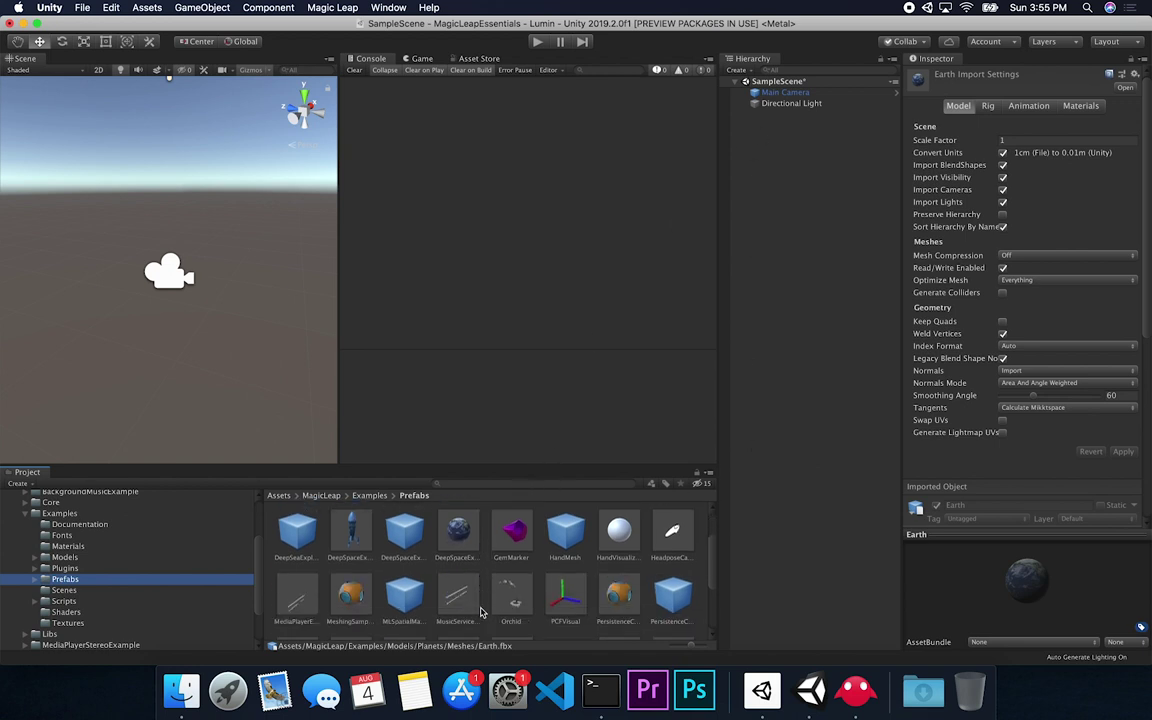
drag(455, 530, 762, 102)
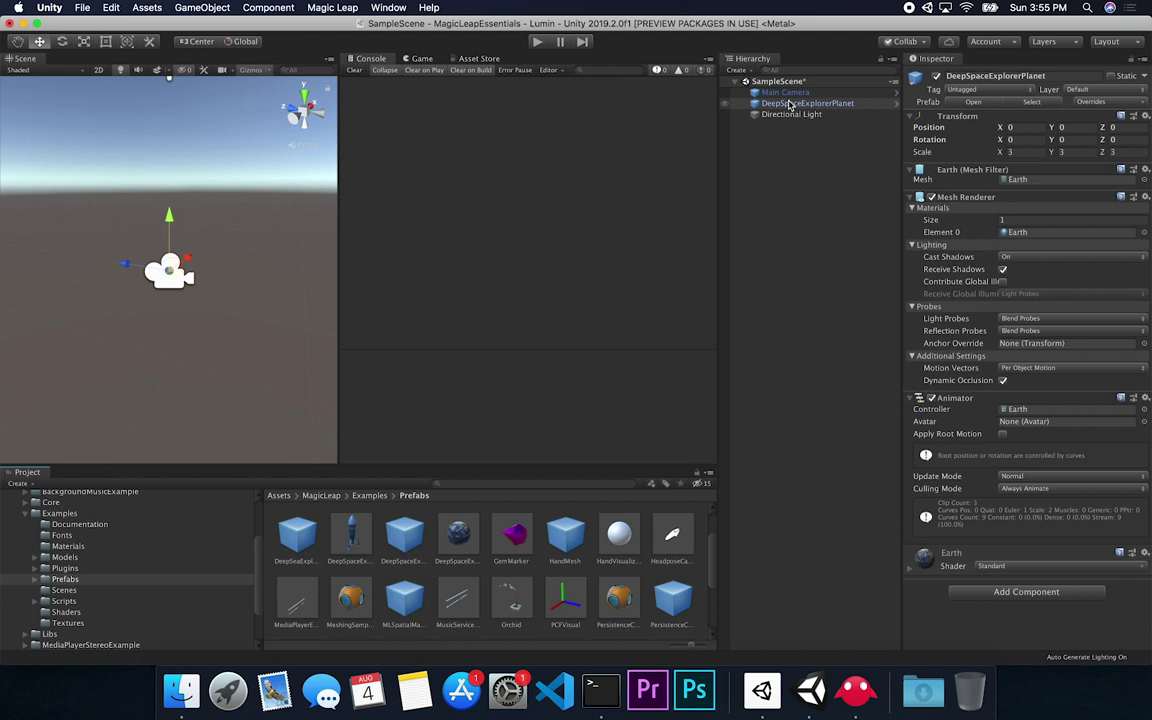
click(760, 104)
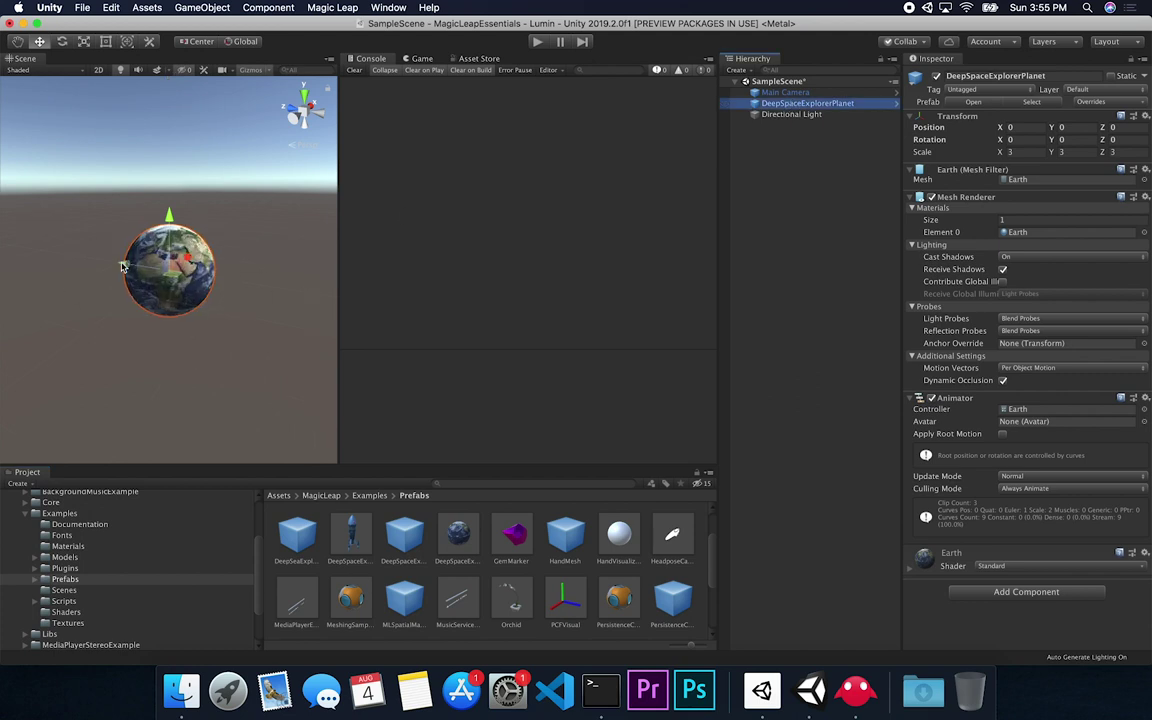
Try moving the planet along Z to 0.23, undo that move, and move it the opposite way to about -0.25.
click(768, 94)
click(768, 103)
drag(108, 244, 65, 250)
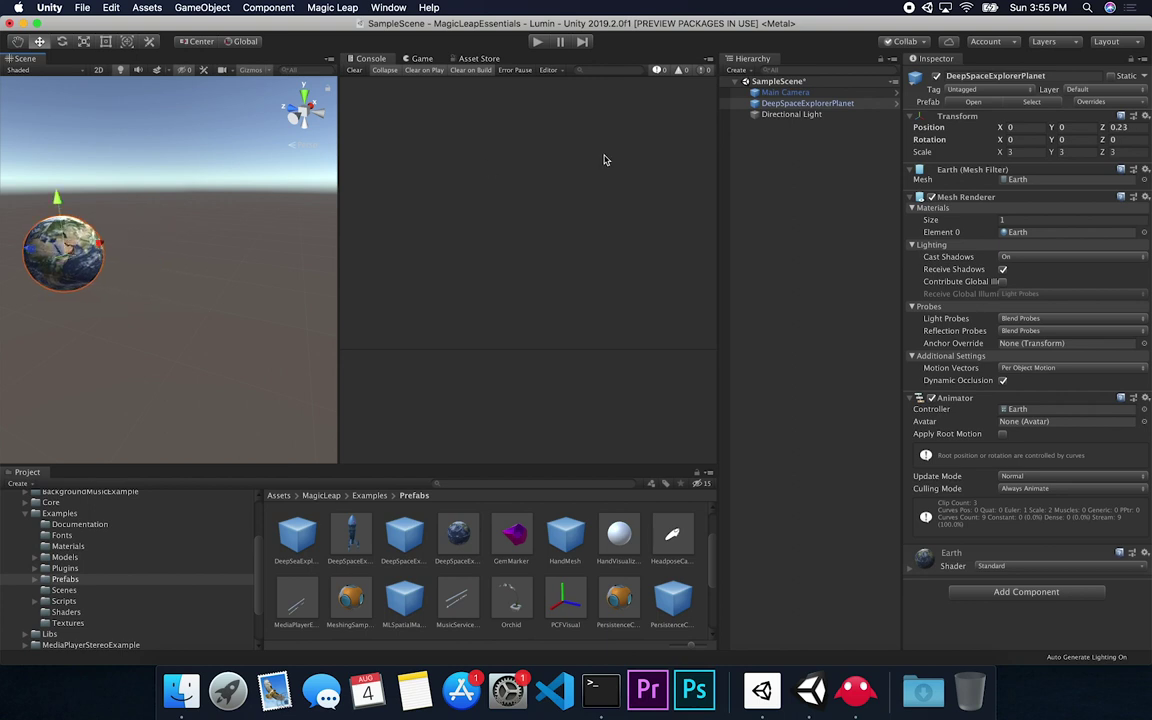
key(super+z)
drag(128, 265, 351, 208)
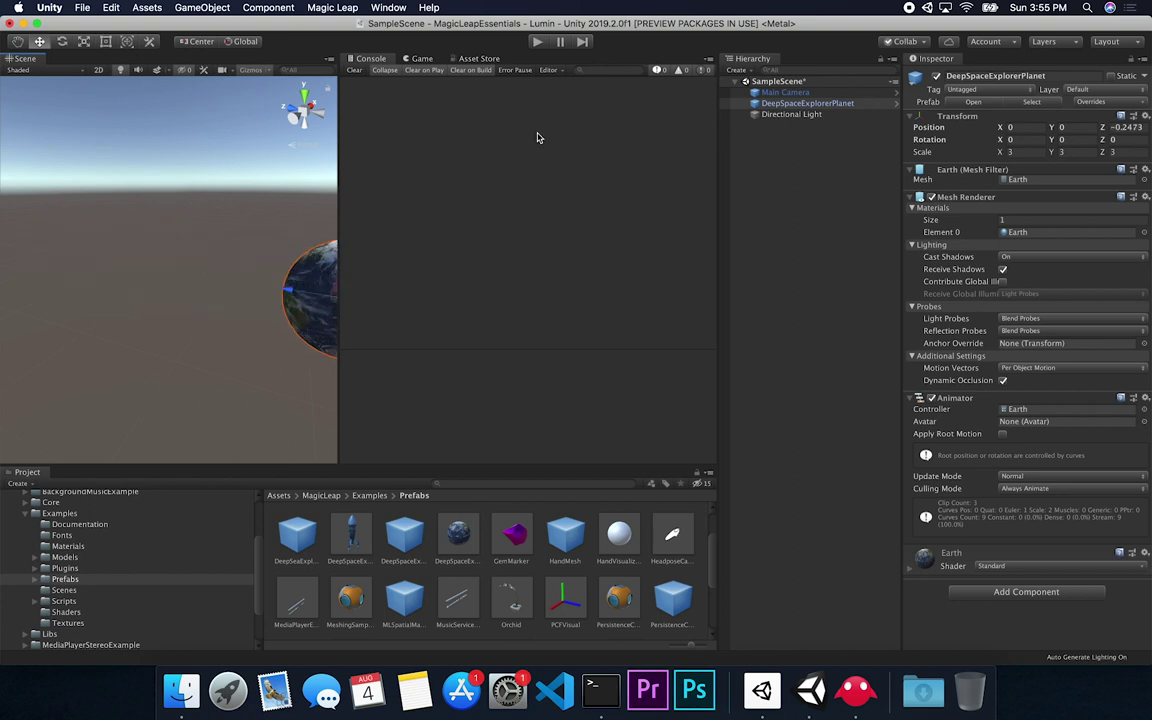
Frame the Main Camera, move the planet along Z in front of it, and check the planet in the camera preview.
click(764, 92)
key(f)
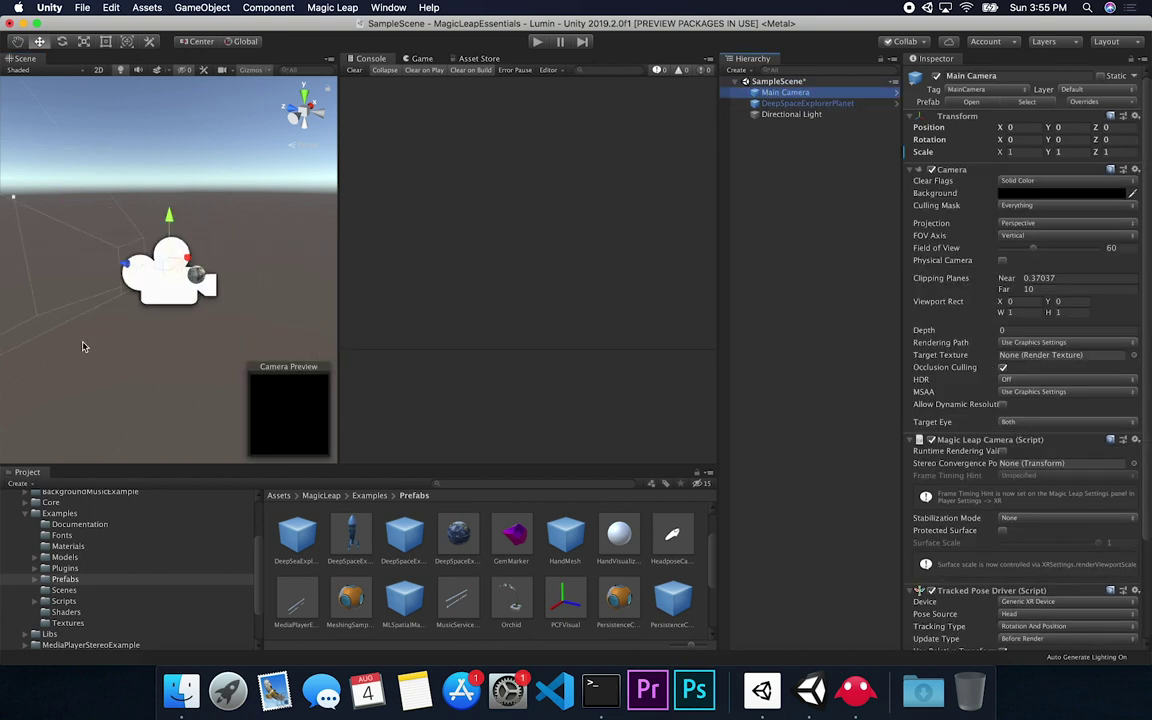
alt+drag(160, 246, 230, 280)
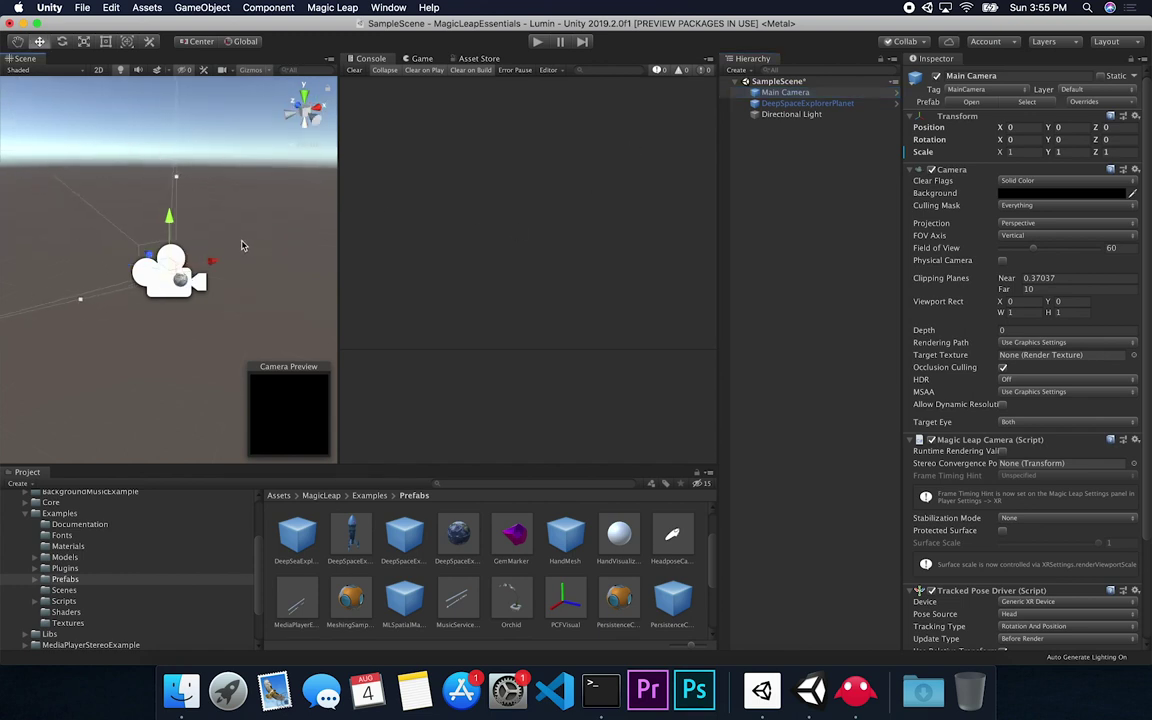
click(790, 103)
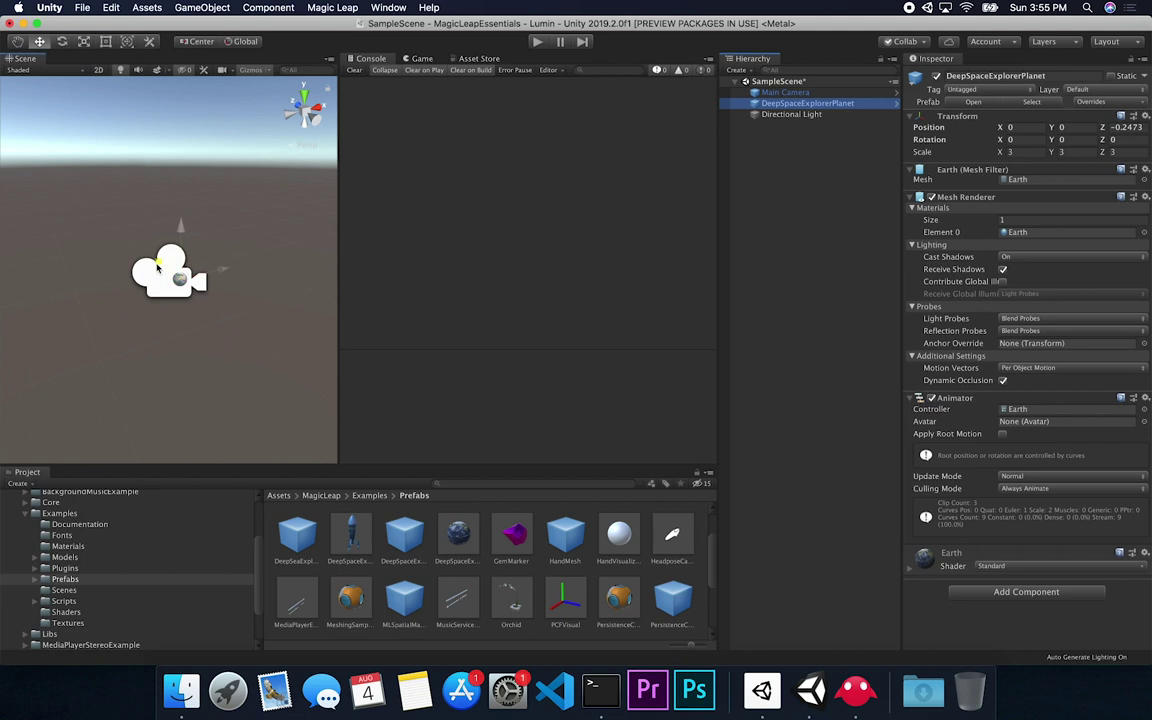
click(785, 92)
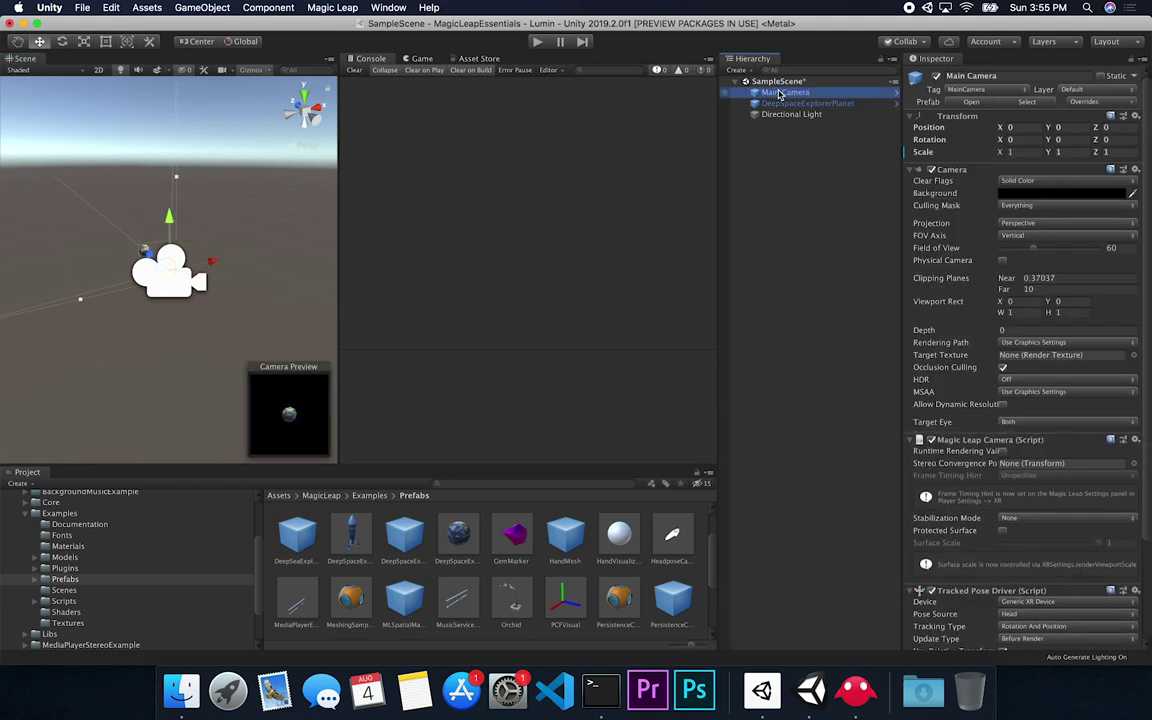
alt+drag(97, 222, 171, 270)
Set the DeepSpaceExplorerPlanet's Z position to 0.6 and check its placement relative to the Main Camera.
click(800, 103)
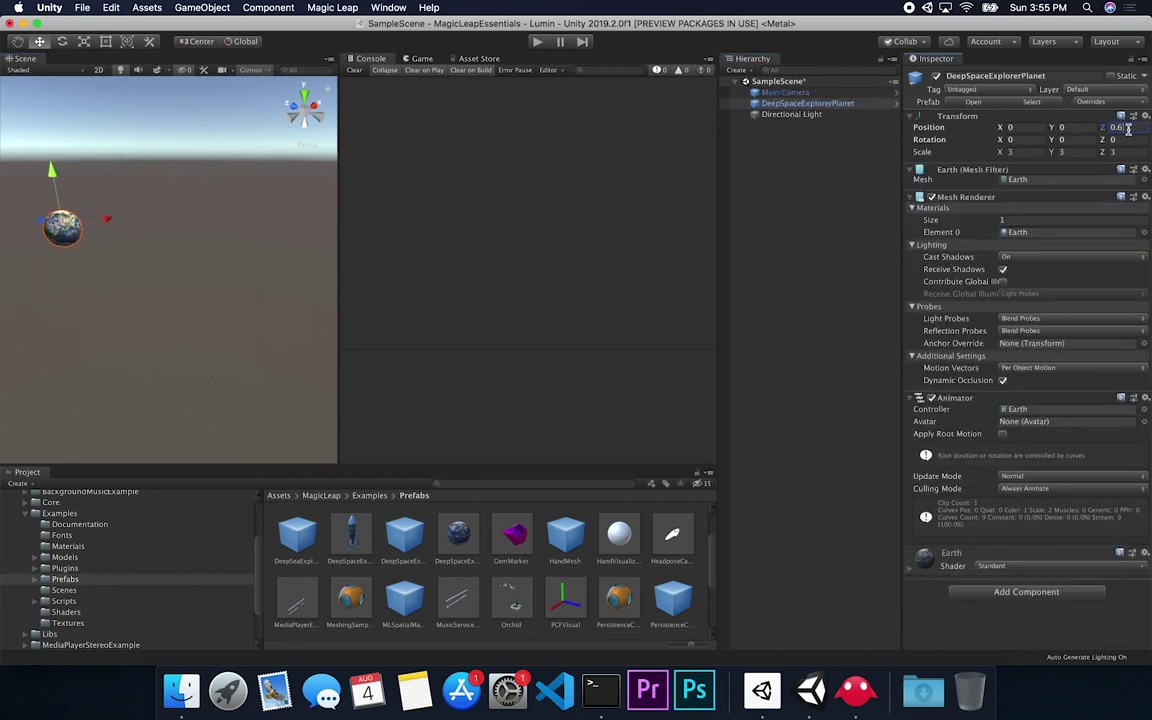
click(797, 93)
alt+drag(171, 198, 197, 234)
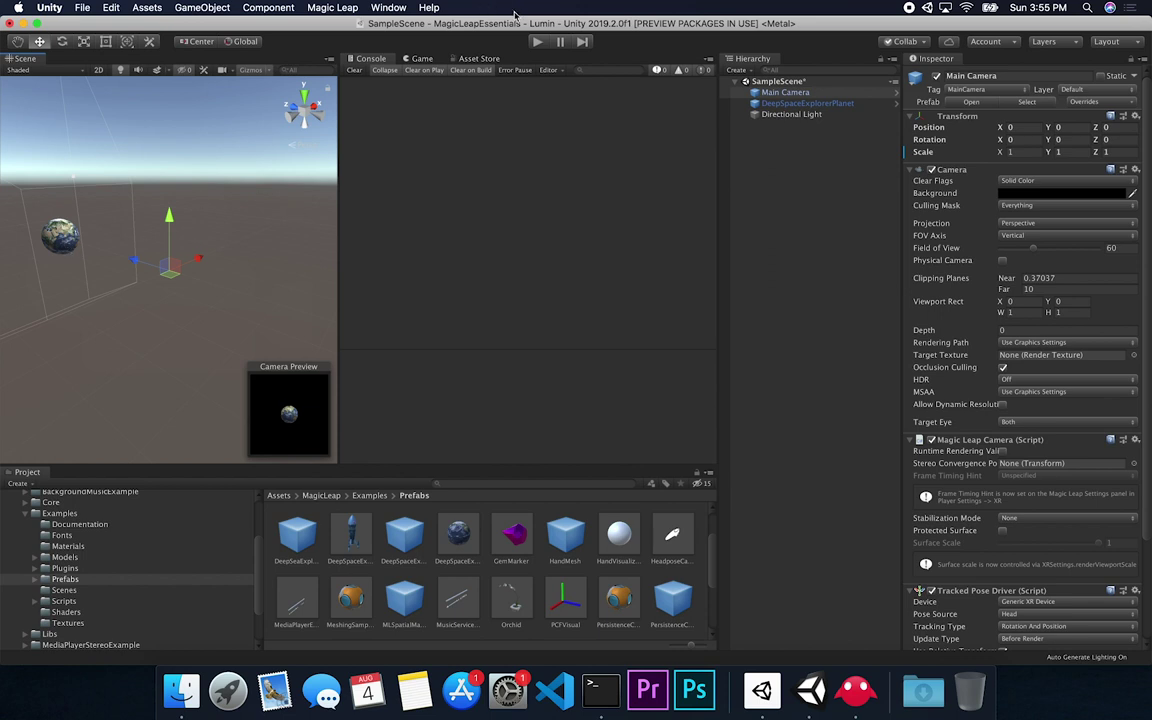
Run the scene in play mode to preview the planet, stop it, and save the scene.
click(537, 41)
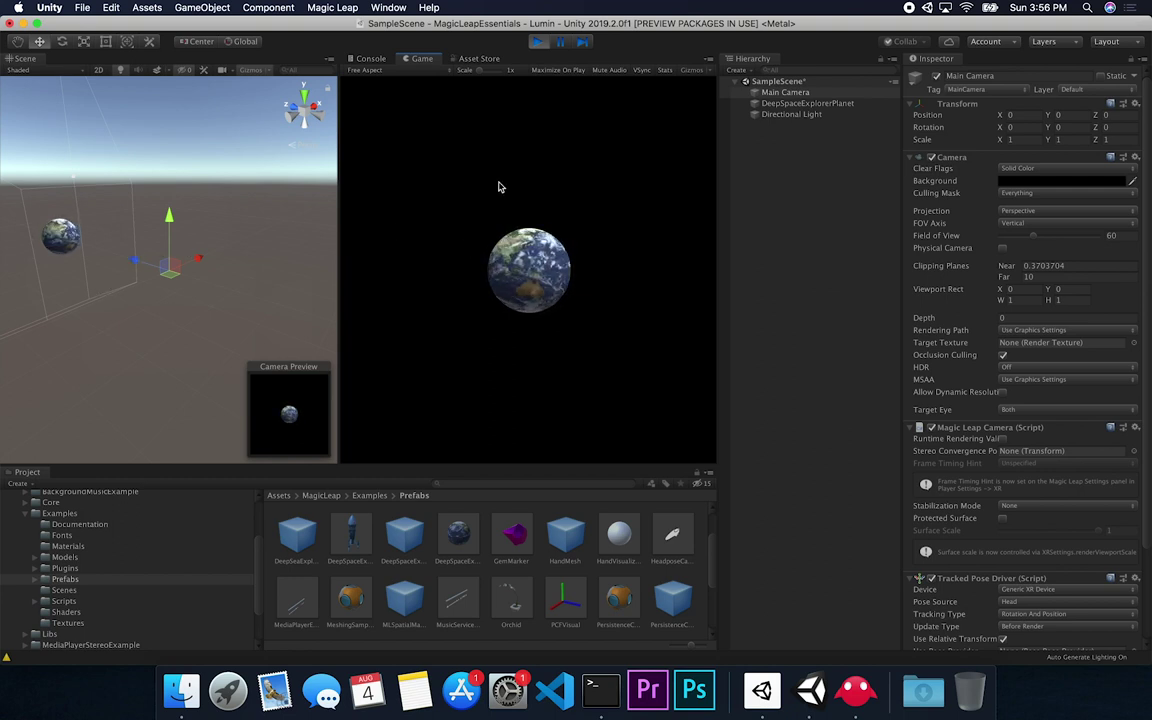
click(538, 43)
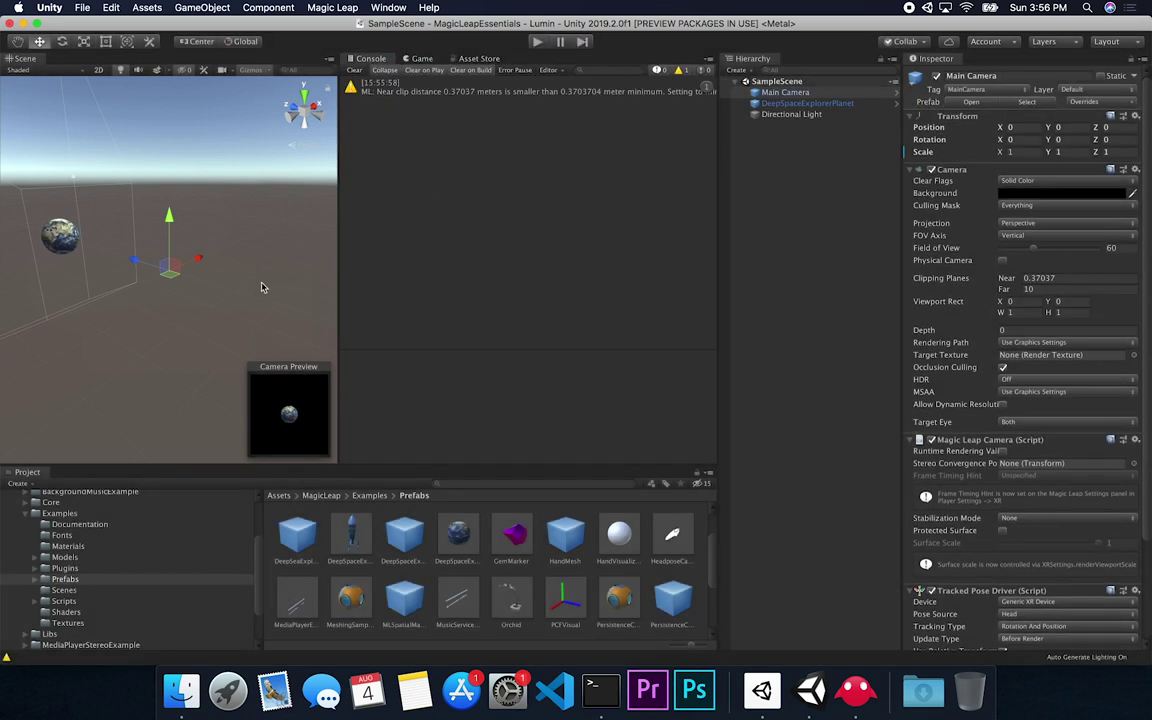
Rename the SampleScene asset in Assets/Scenes to EarthRotating and reload the open scene.
click(25, 513)
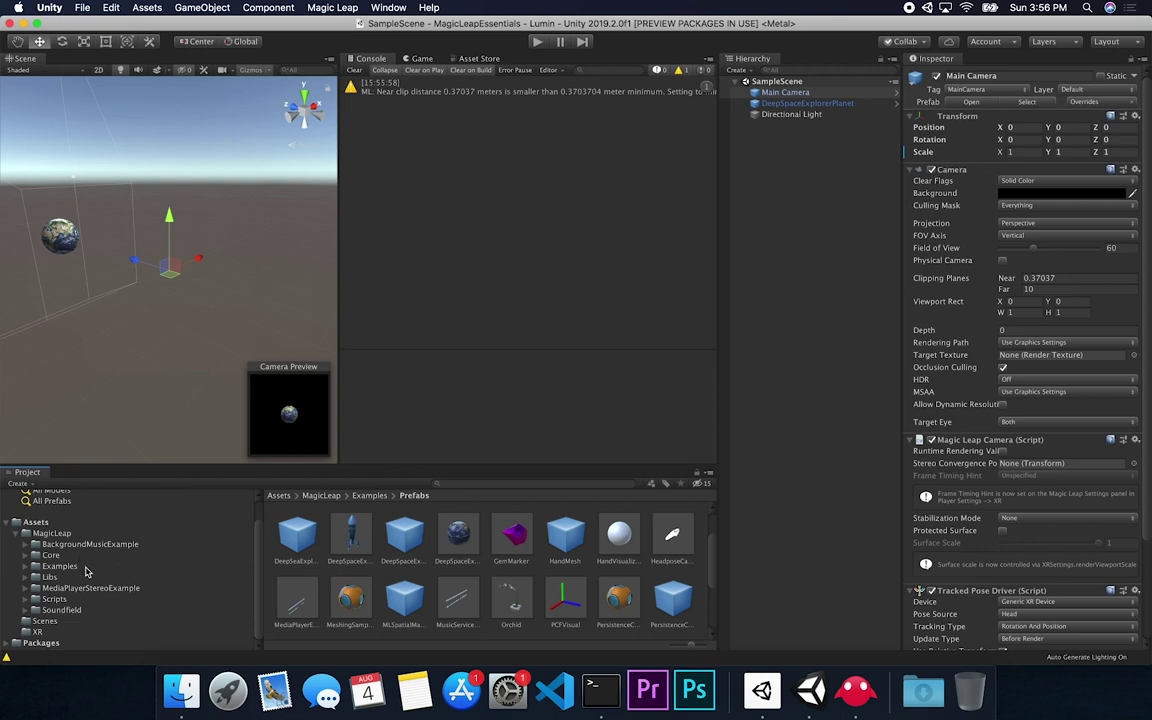
click(44, 621)
click(294, 560)
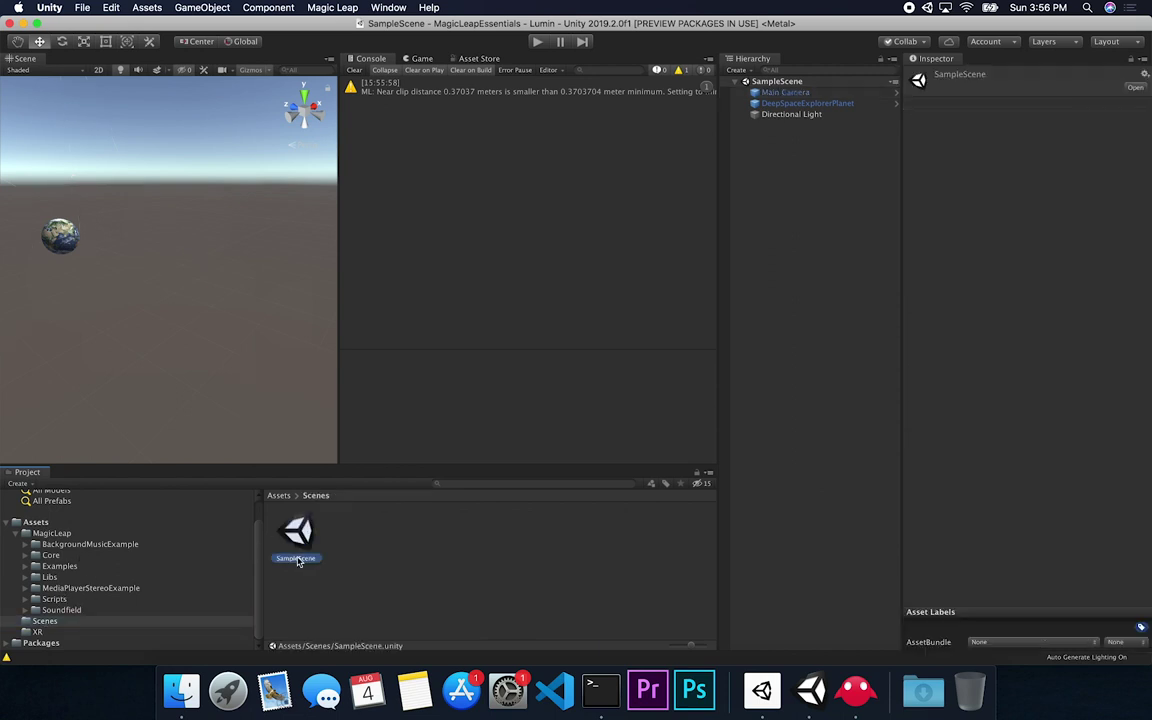
click(302, 560)
text(De)
key(Return)
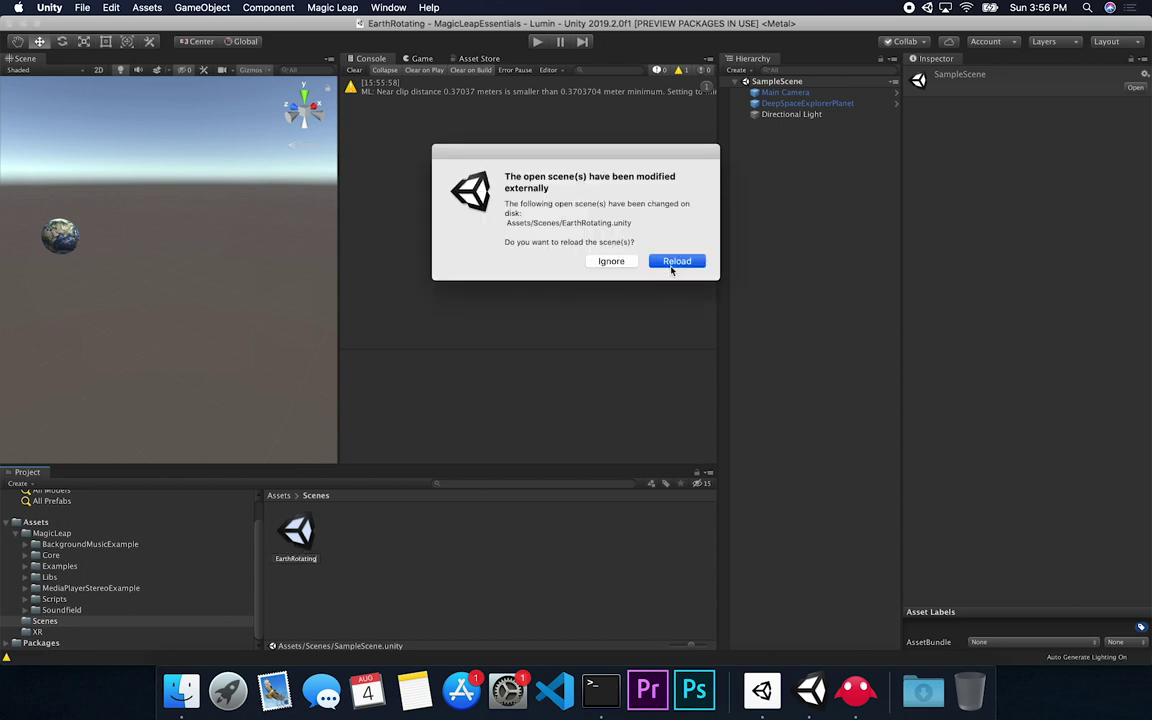
click(674, 262)
click(734, 83)
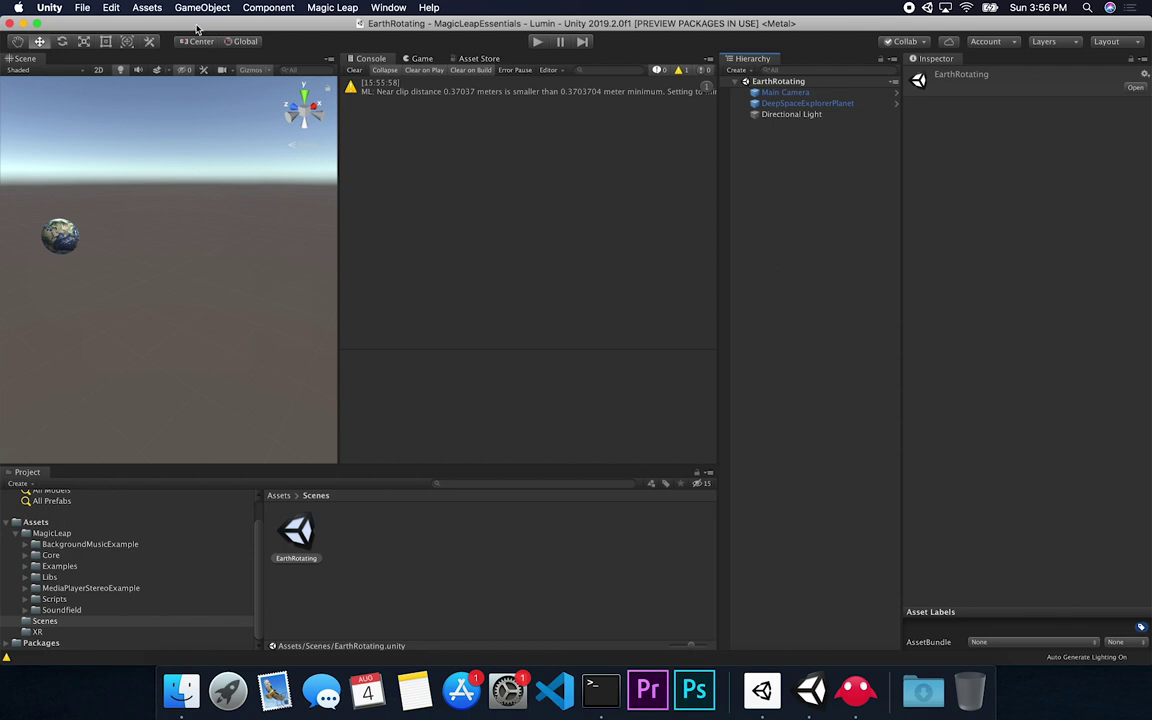
Review the Build Settings for the EarthRotating scene and Lumin platform, and open the Player Settings.
click(82, 7)
click(125, 135)
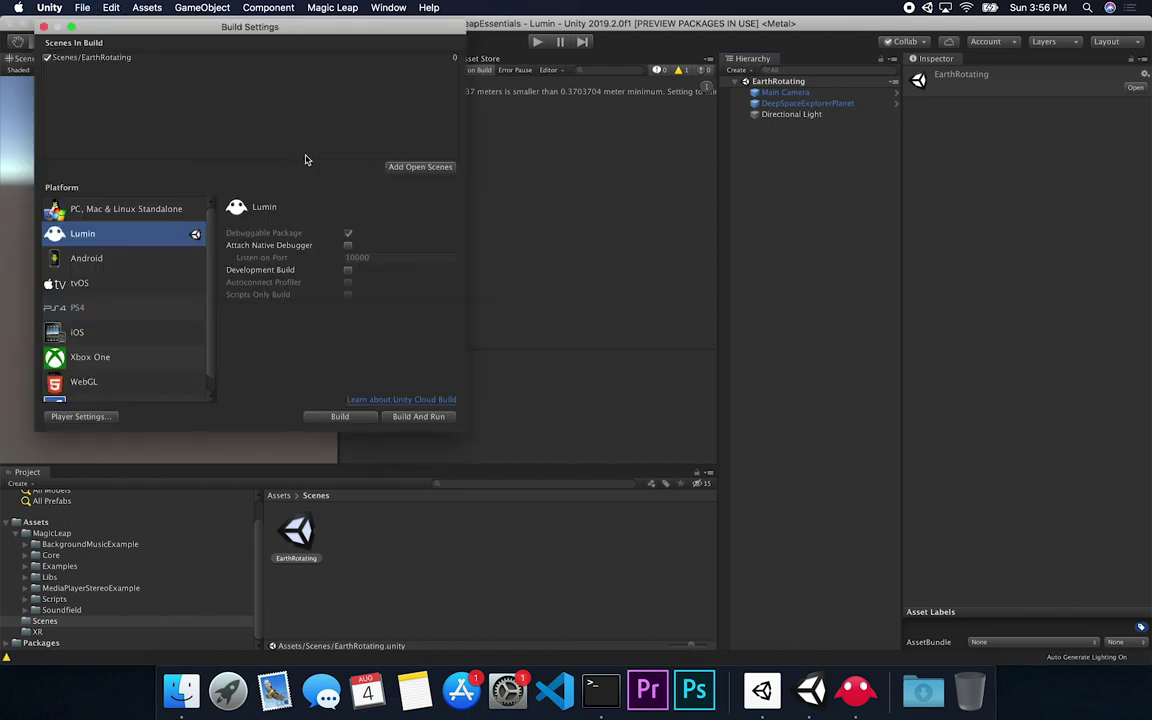
click(43, 26)
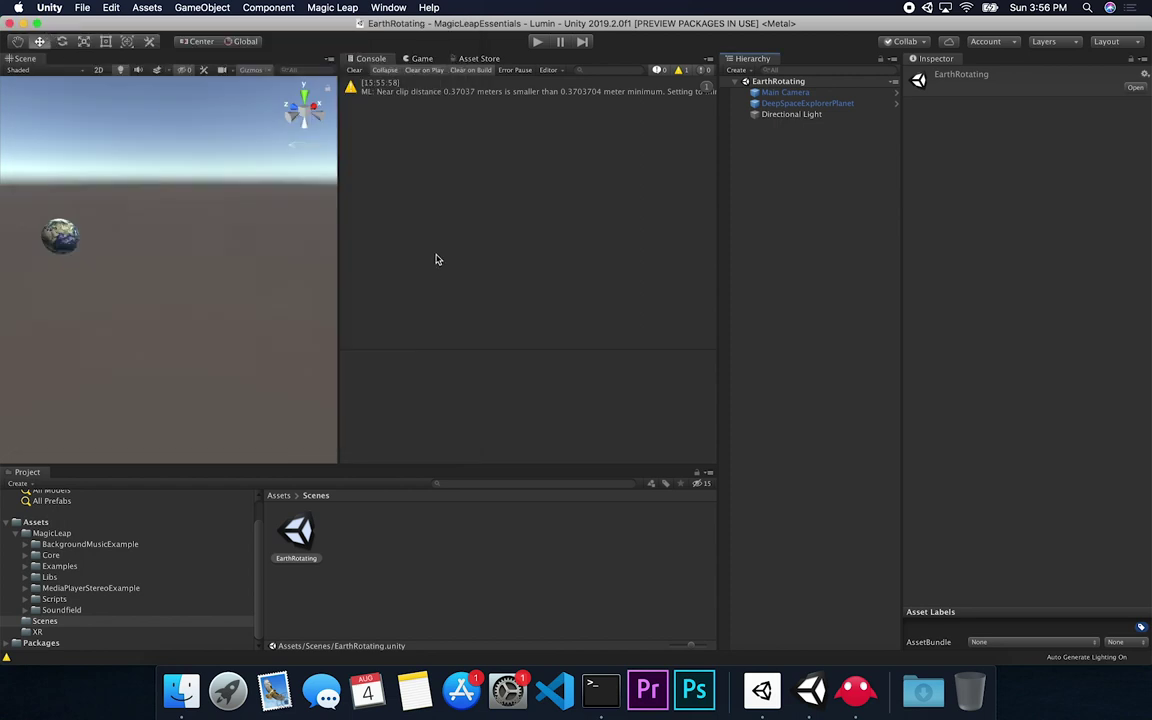
click(82, 7)
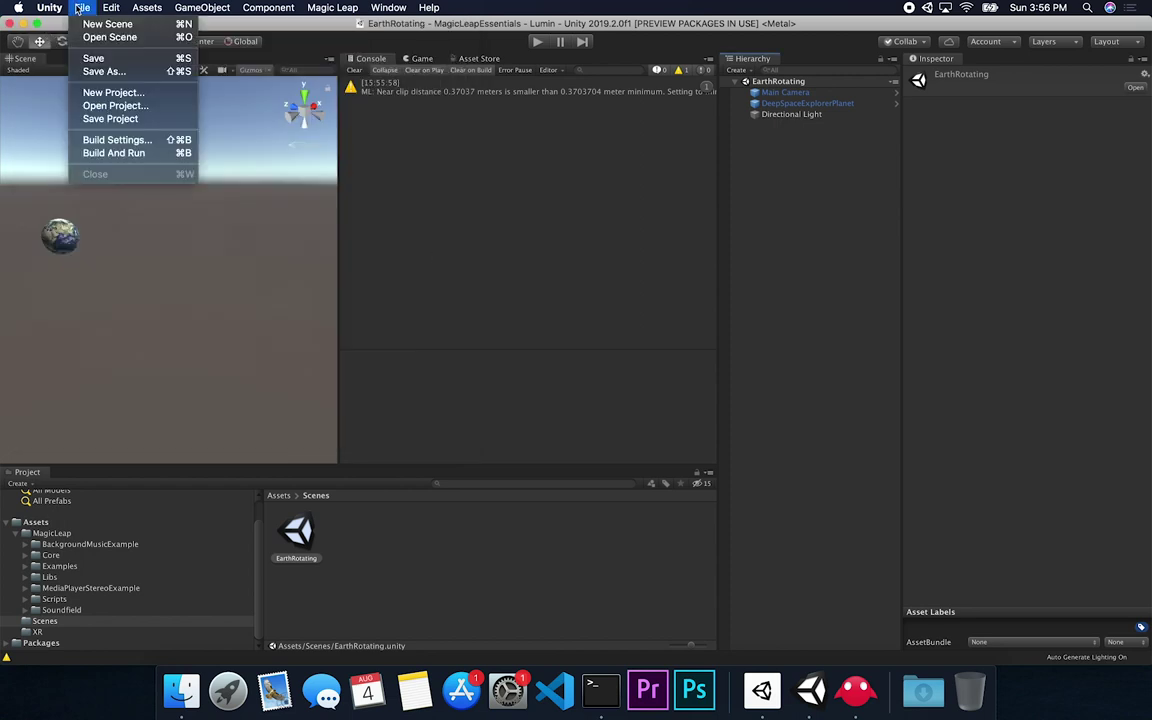
click(92, 140)
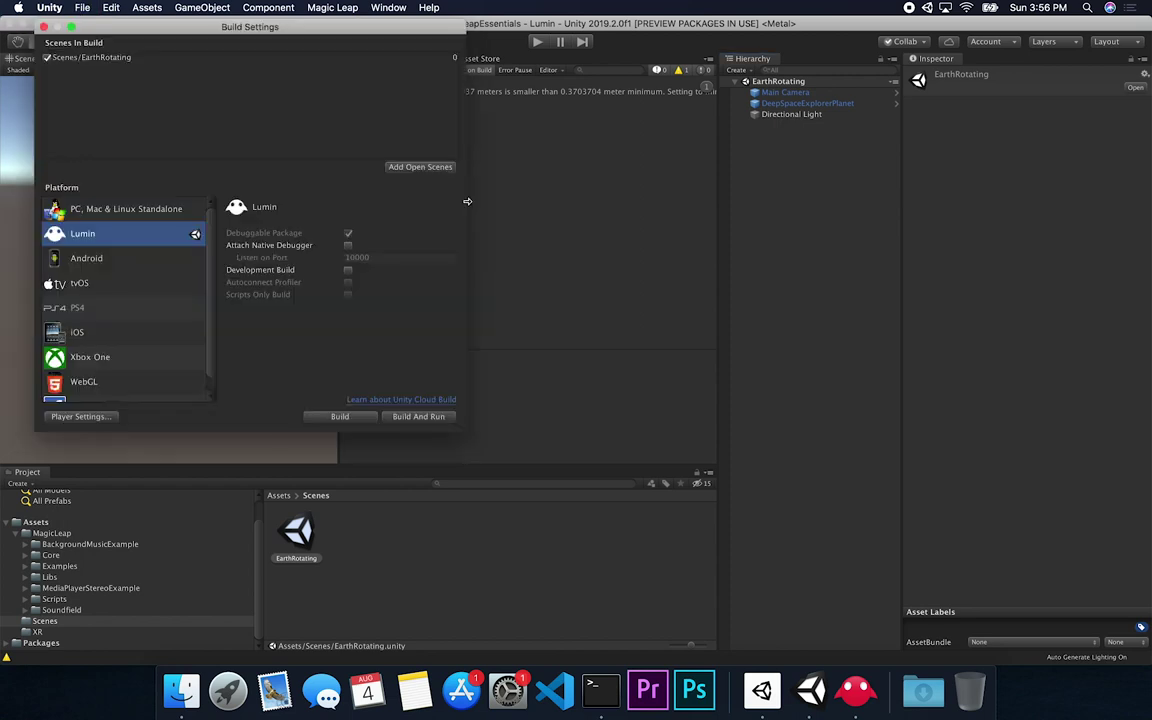
click(80, 416)
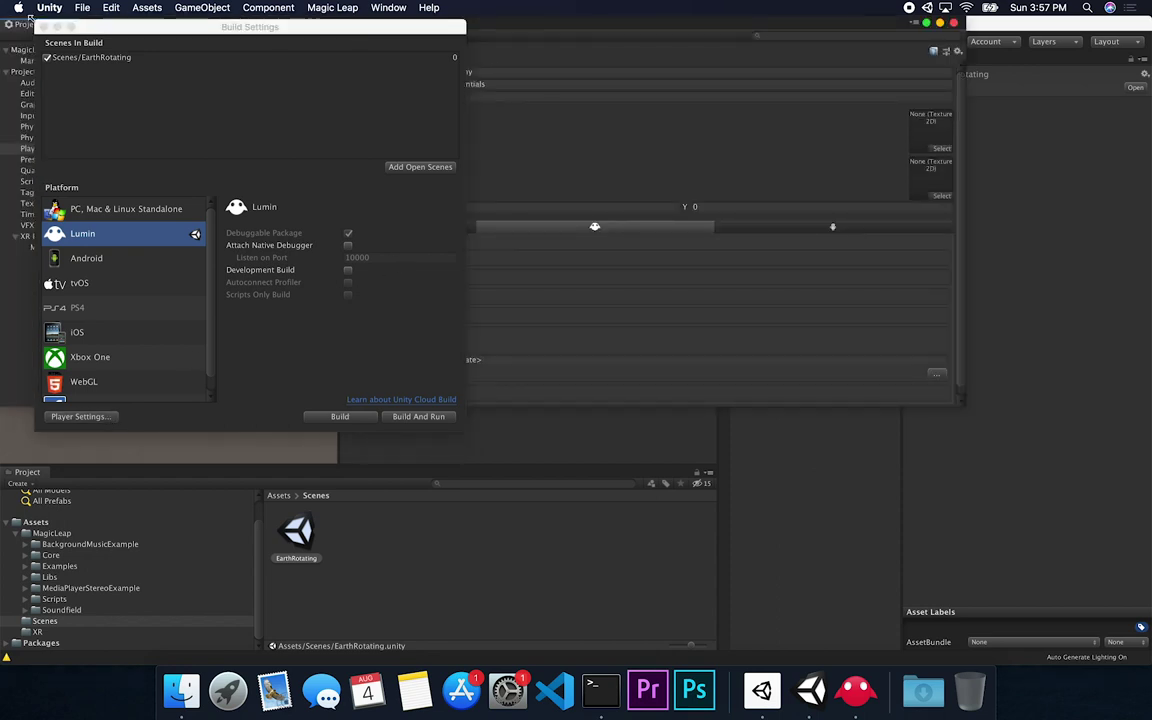
click(40, 26)
scroll(386, 321, down, 1)
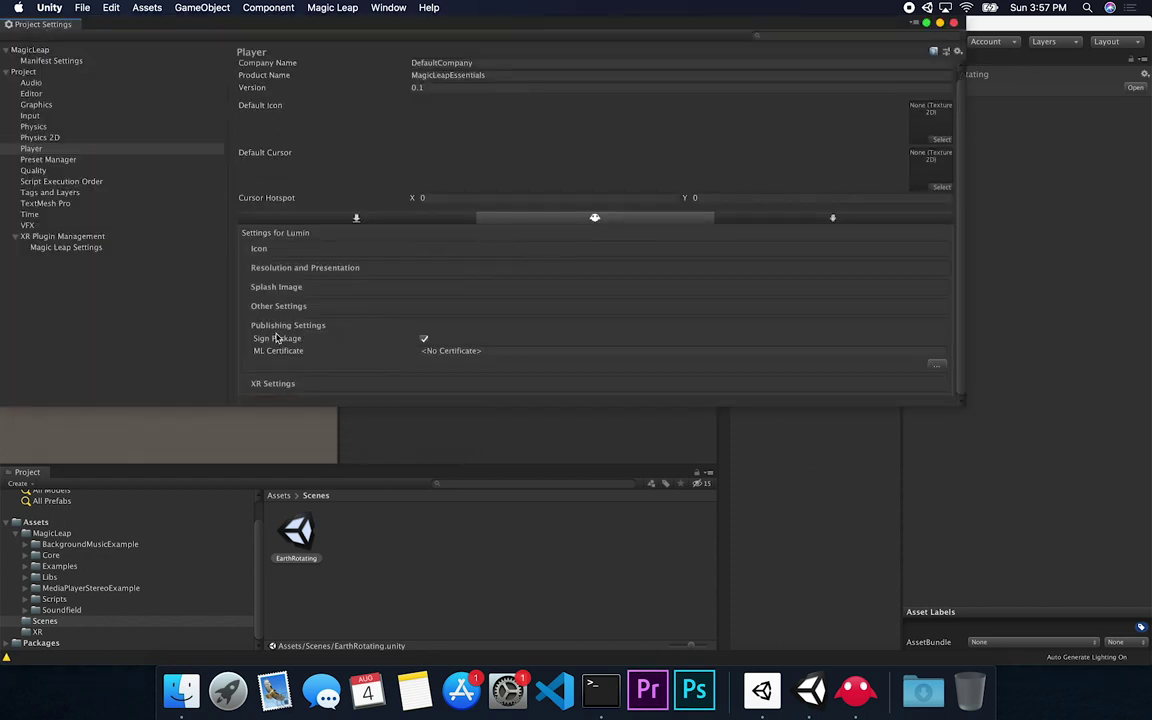
click(84, 8)
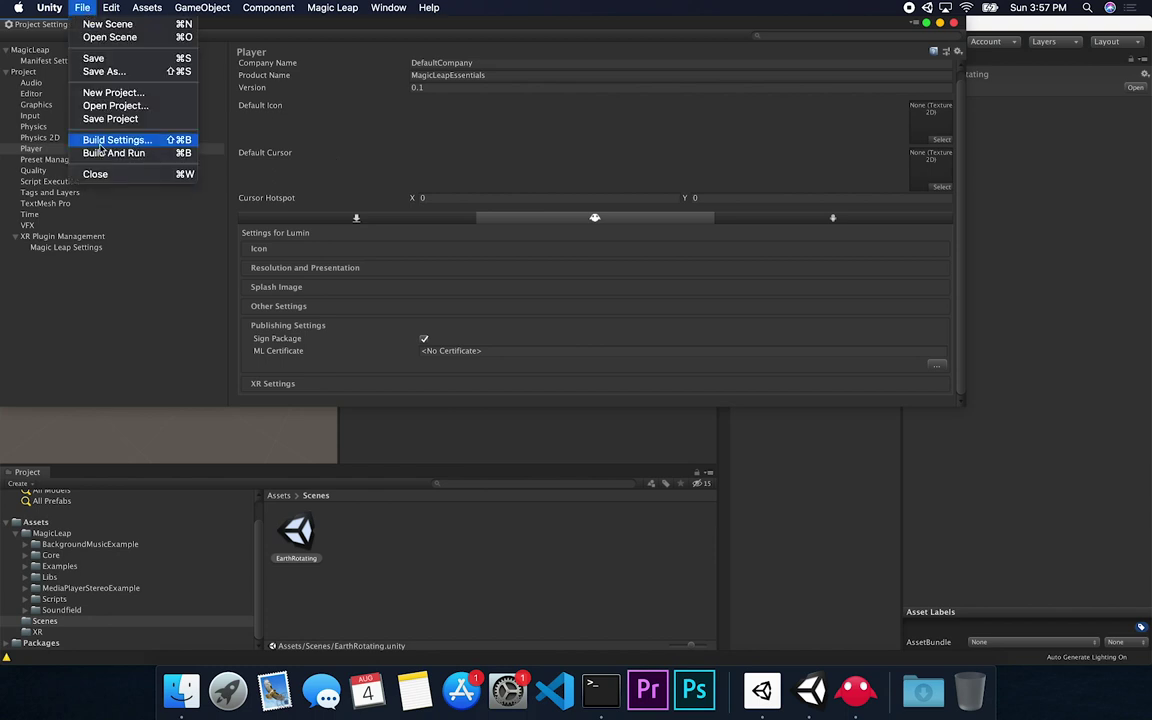
click(958, 22)
click(954, 23)
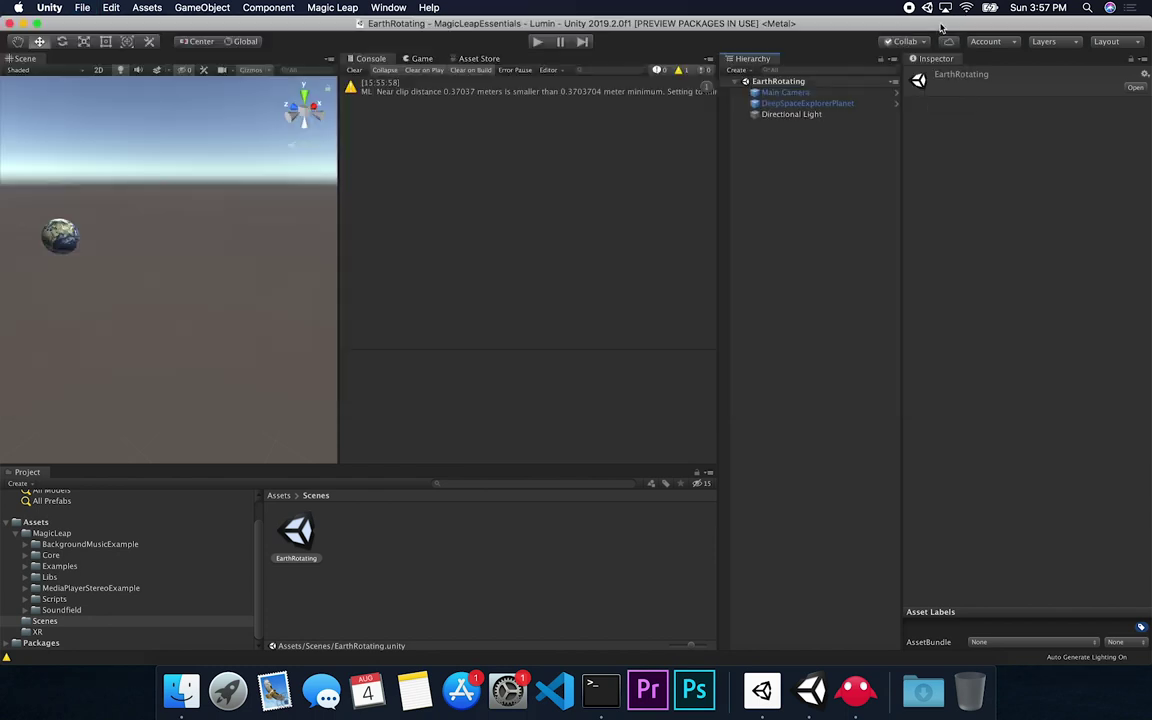
click(82, 8)
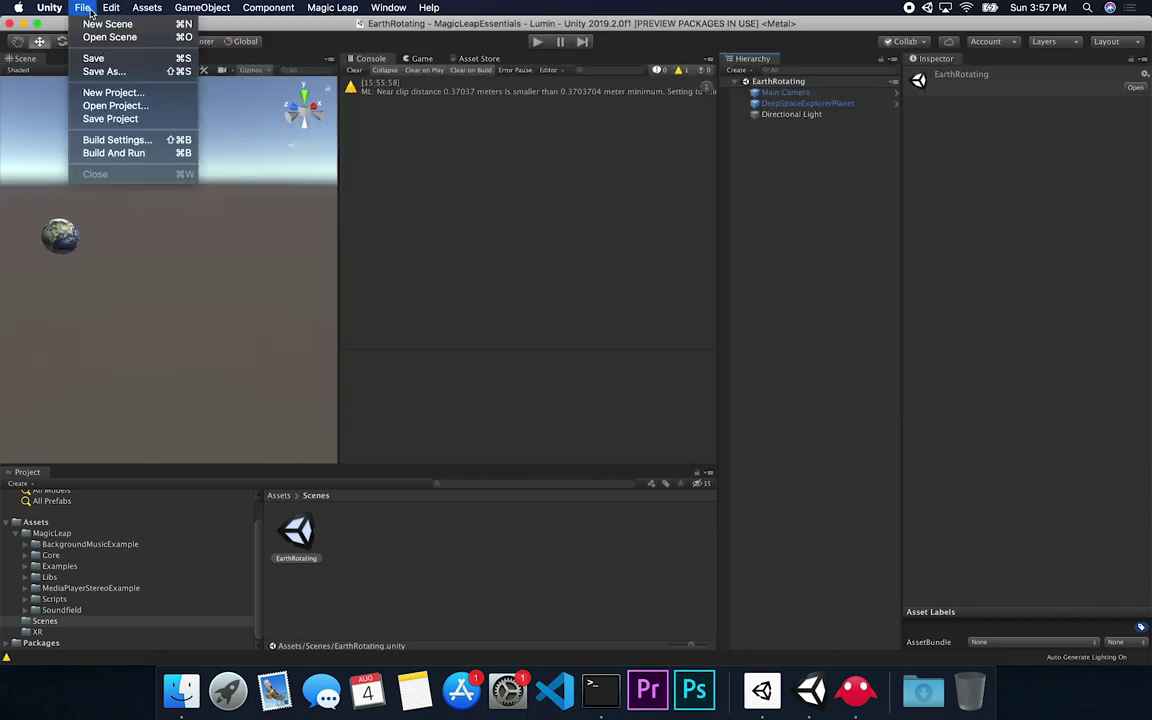
click(140, 136)
click(100, 416)
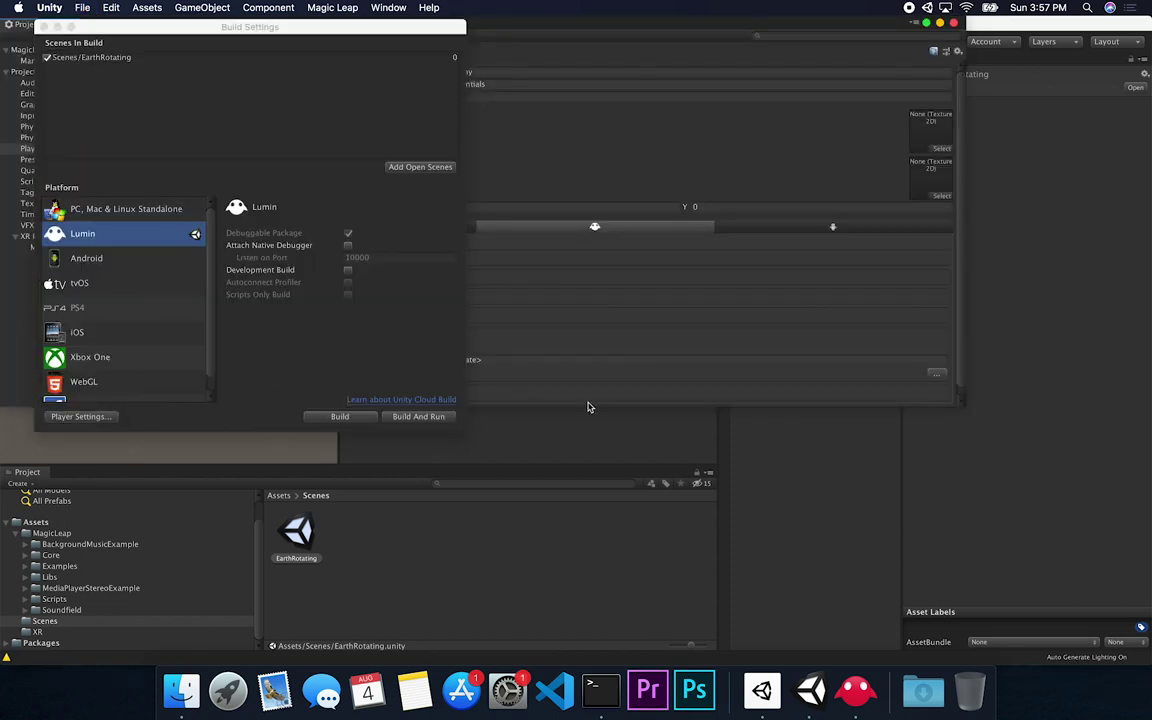
Set the Lumin publishing ML Certificate to initialdevelopment.cert from the Dropbox folder DilmerGames/MagicLeap/Certs.
click(42, 27)
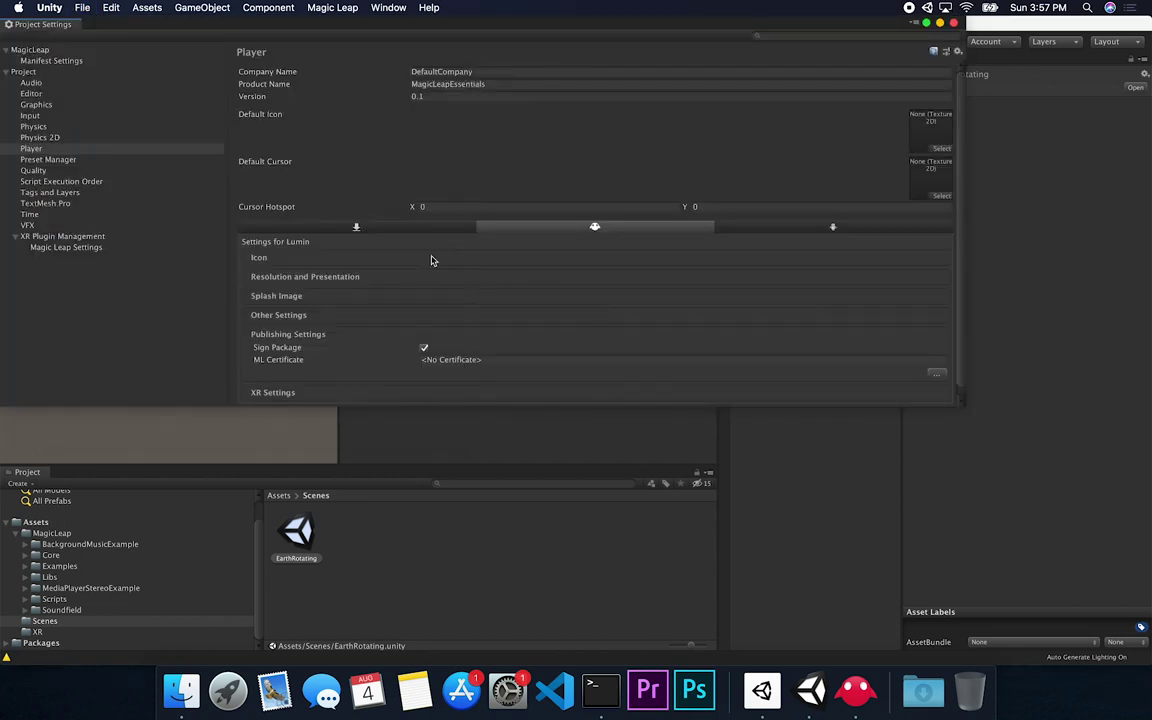
scroll(620, 328, down, 1)
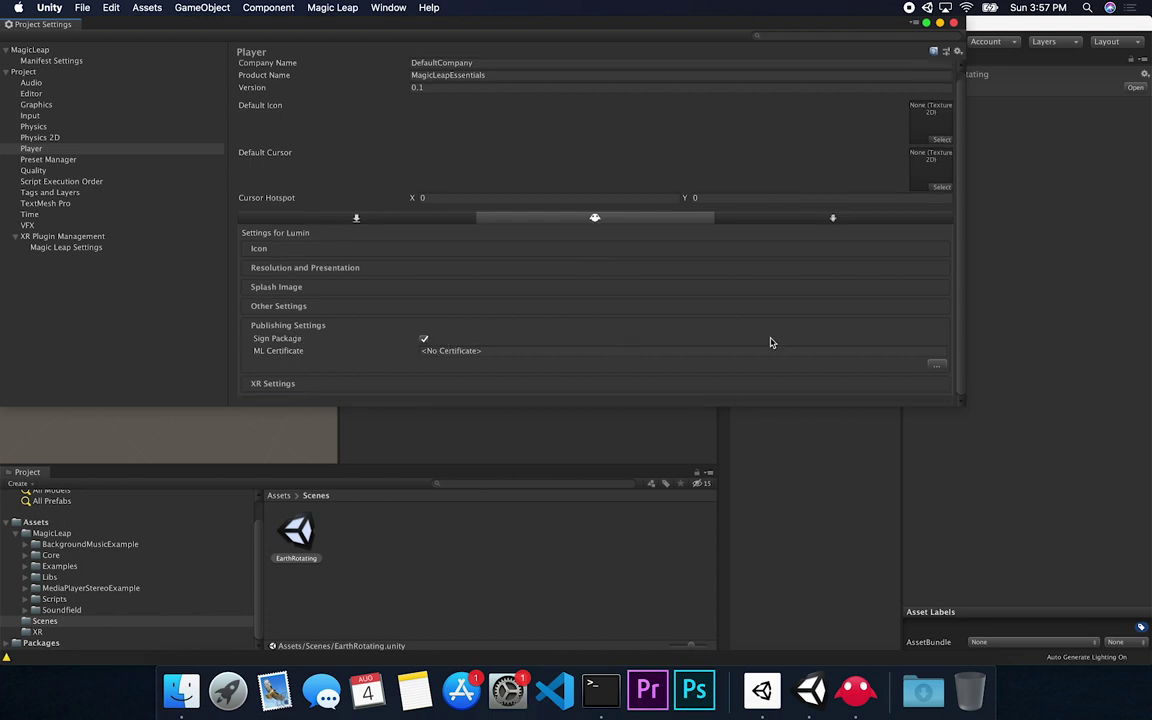
click(937, 365)
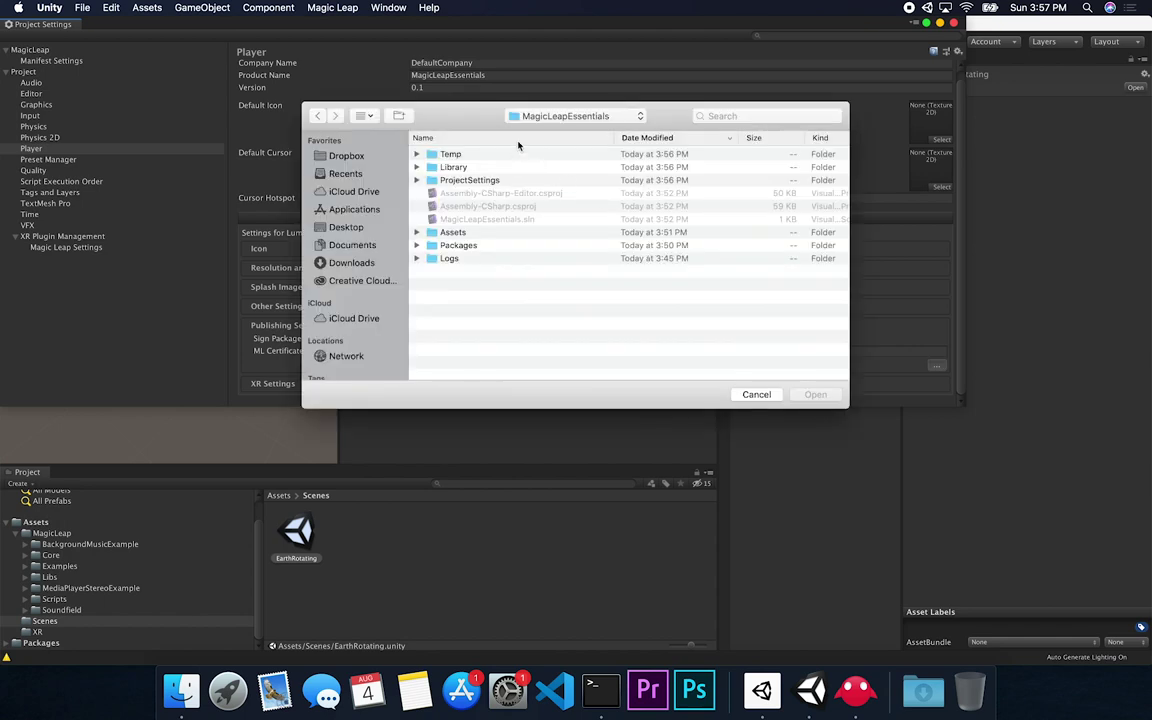
click(385, 155)
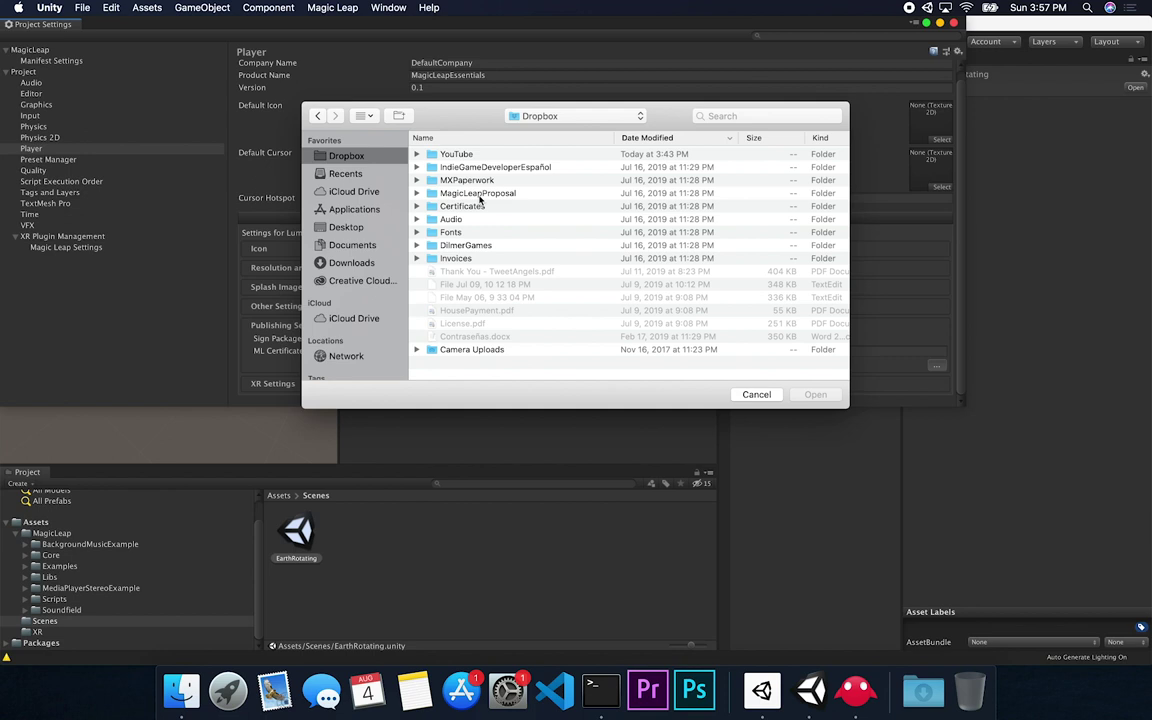
double_click(455, 246)
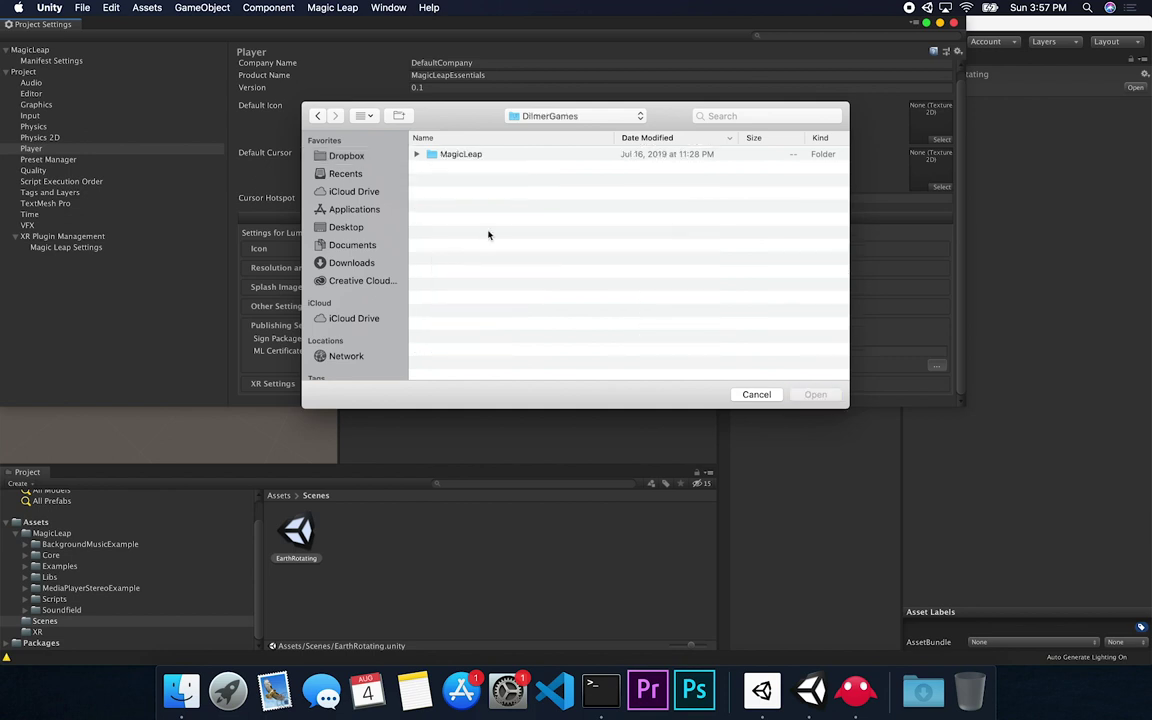
double_click(462, 155)
double_click(478, 155)
click(485, 155)
click(815, 395)
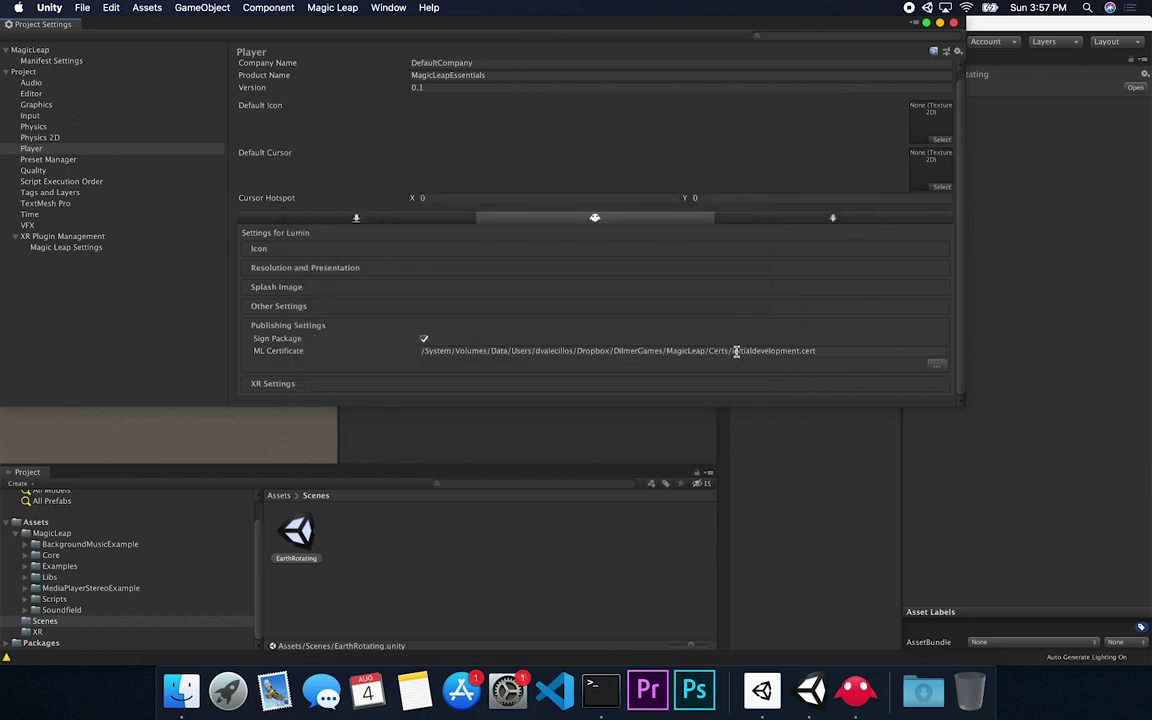
double_click(808, 351)
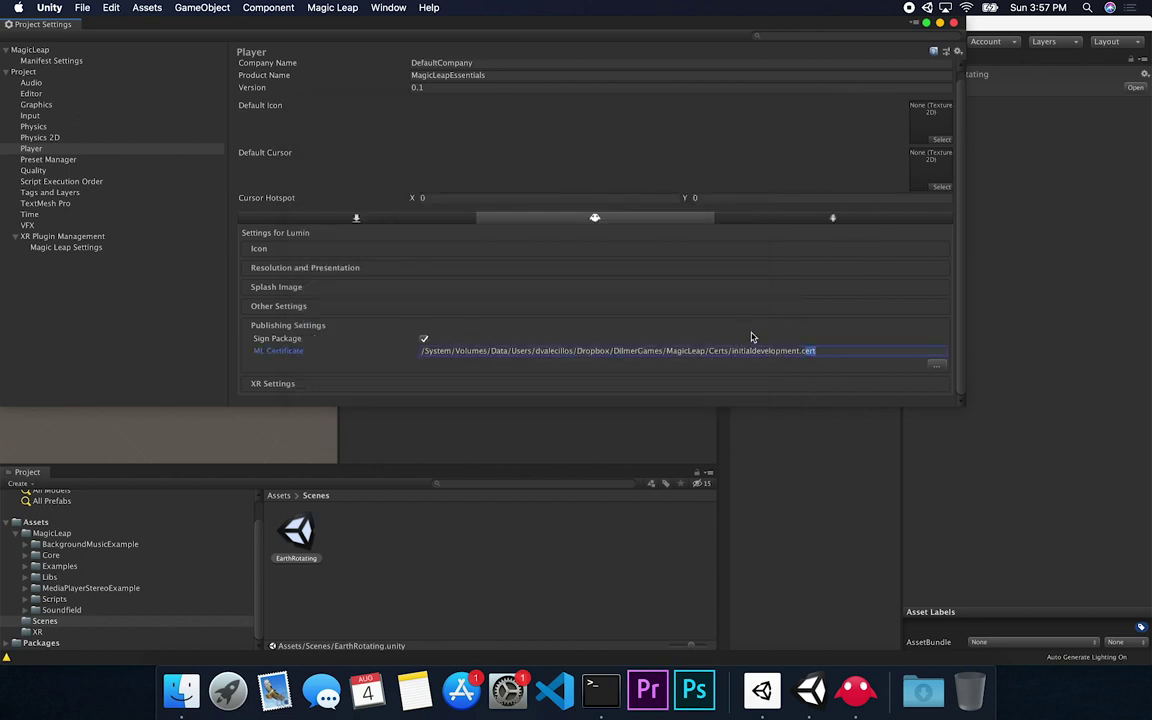
Set the player's Company Name to Dilmer Games and Version to 1.0.0.
click(447, 63)
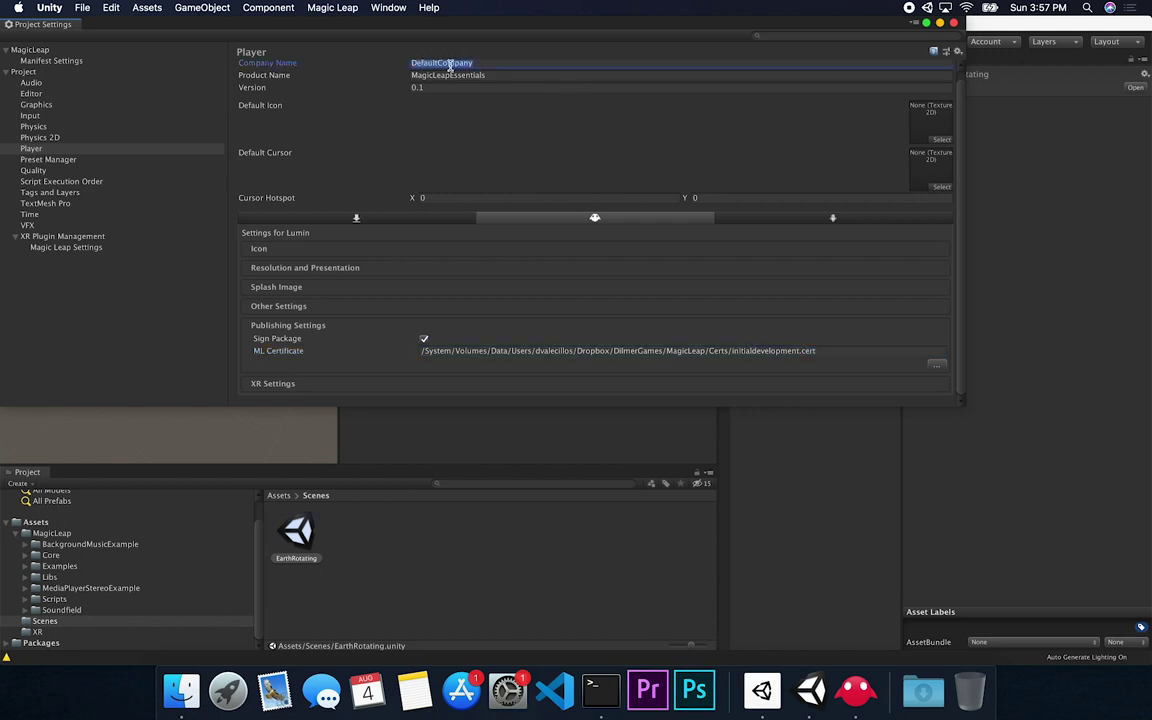
text(D)
key(Return)
click(485, 76)
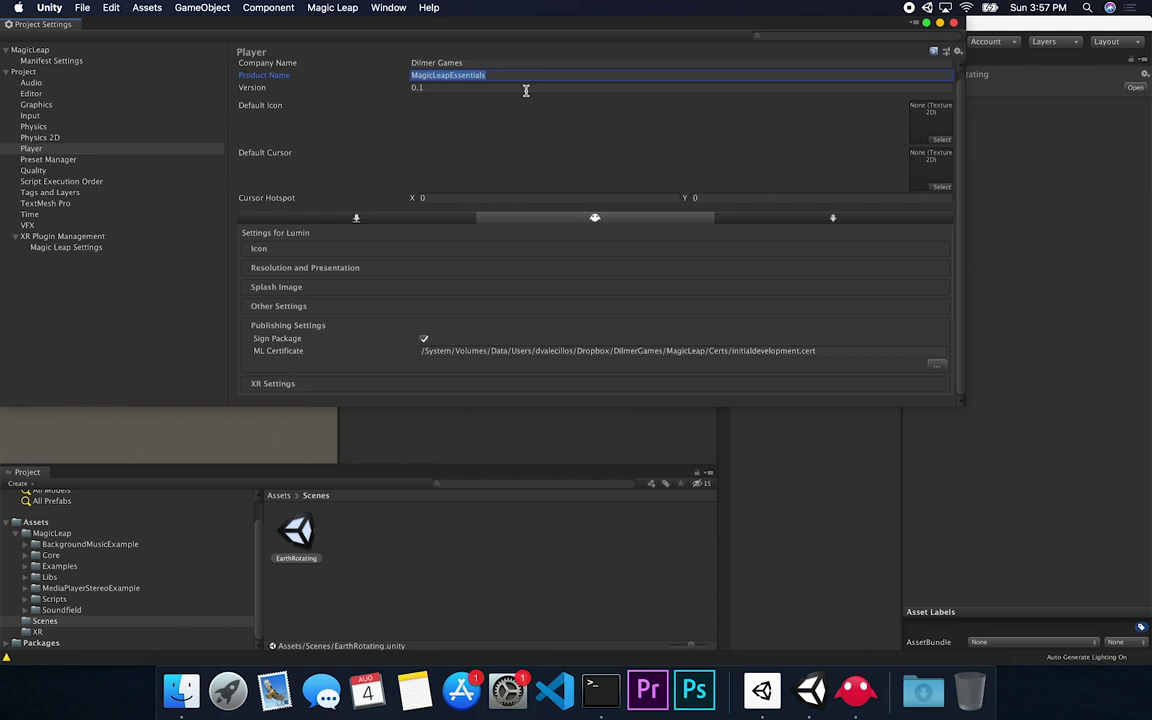
click(496, 87)
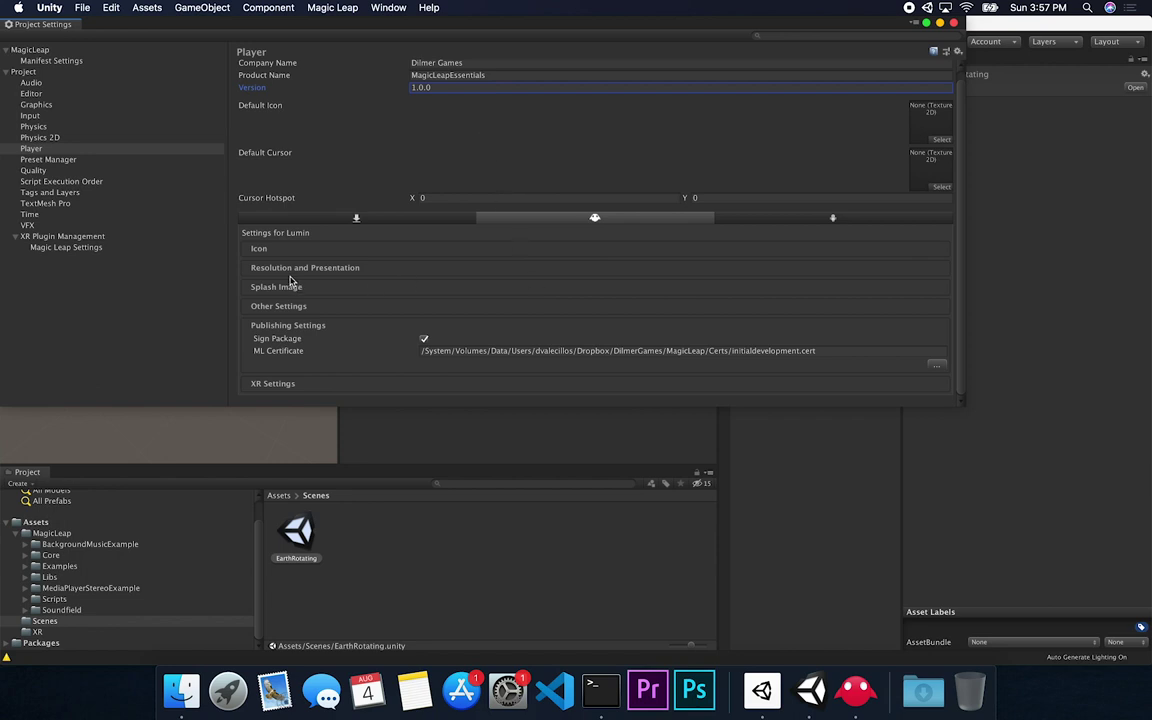
Expand the Lumin Other Settings and set the Version Name under Identification to 1.0.0.
click(509, 305)
scroll(509, 303, down, 5)
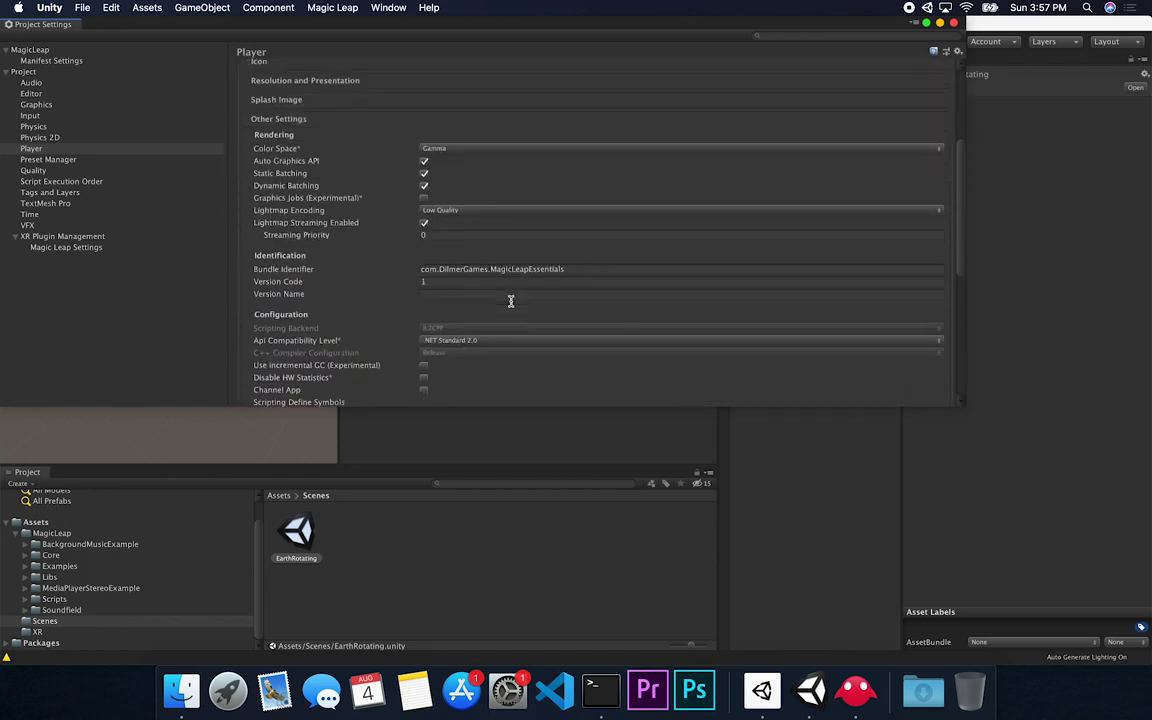
click(446, 261)
click(434, 274)
text(1.0.0)
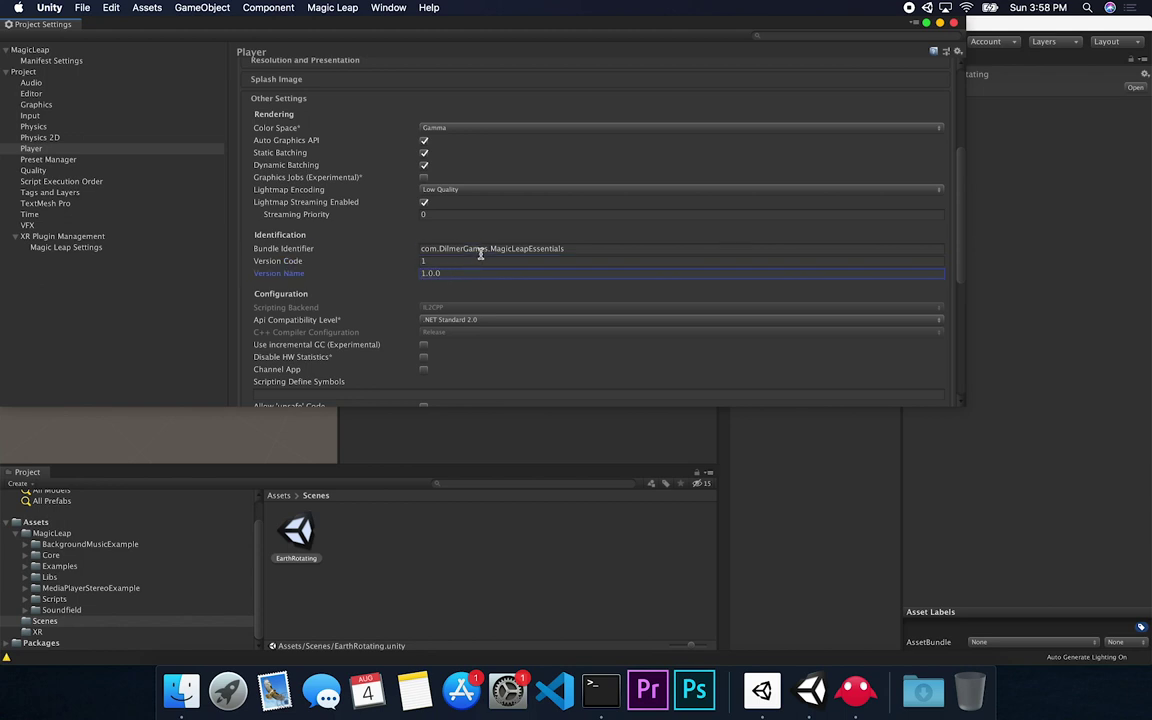
Change the Bundle Identifier to lowercase com.dilmergames.magicleapessentials, check the remaining player settings, and close Project Settings.
click(480, 251)
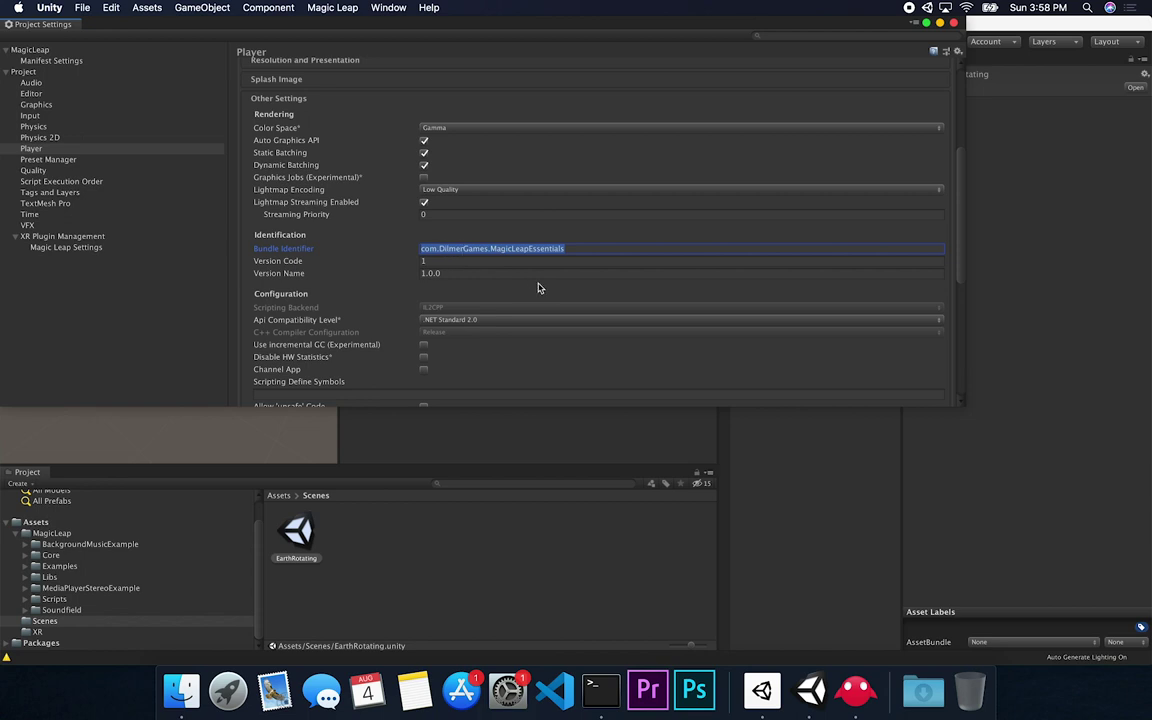
click(437, 250)
key(shift+End)
key(BackSpace)
key(BackSpace)
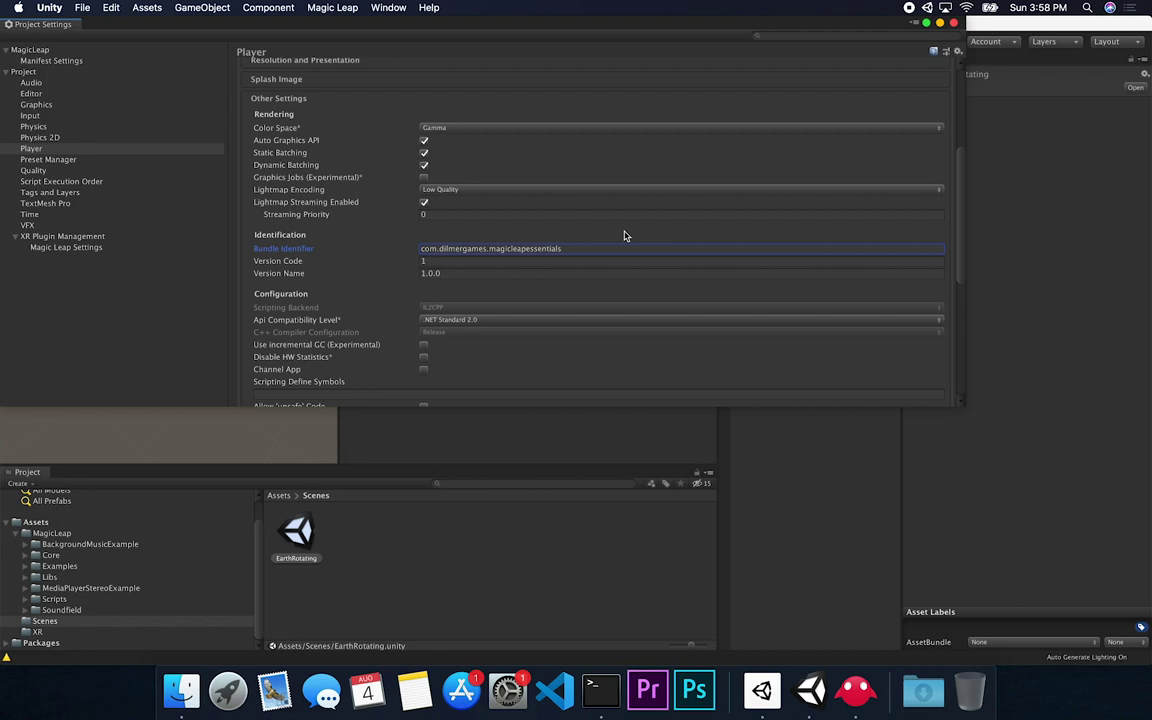
scroll(648, 319, down, 8)
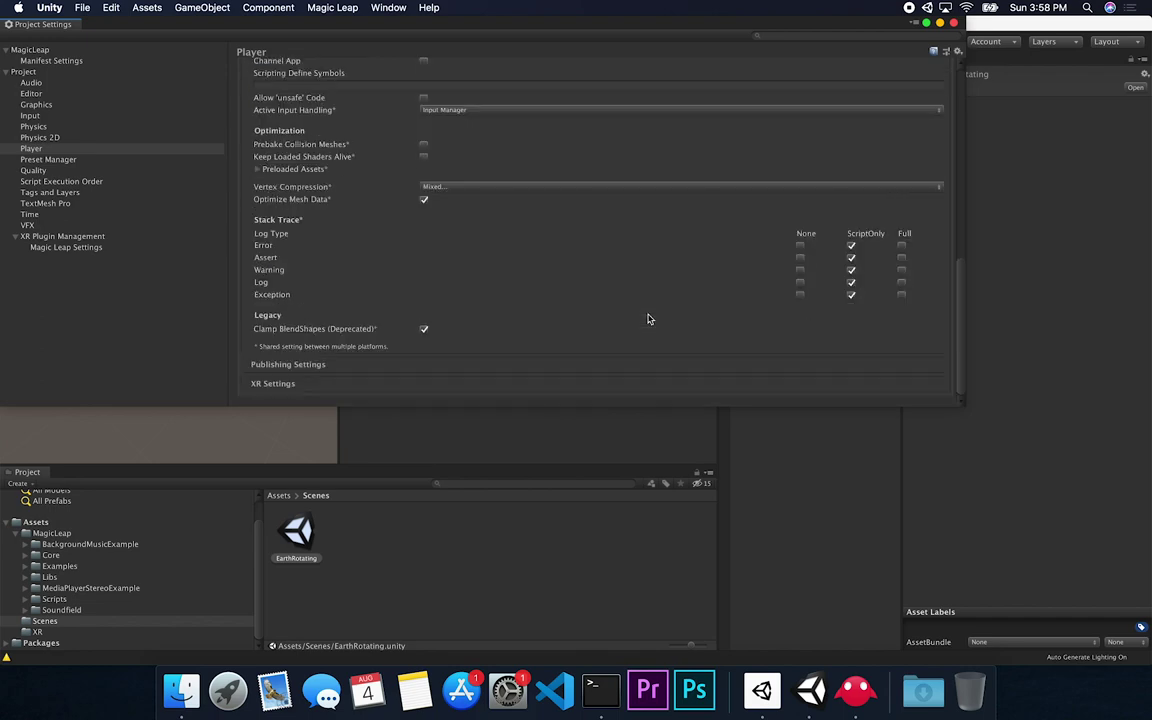
scroll(648, 319, up, 10)
click(953, 22)
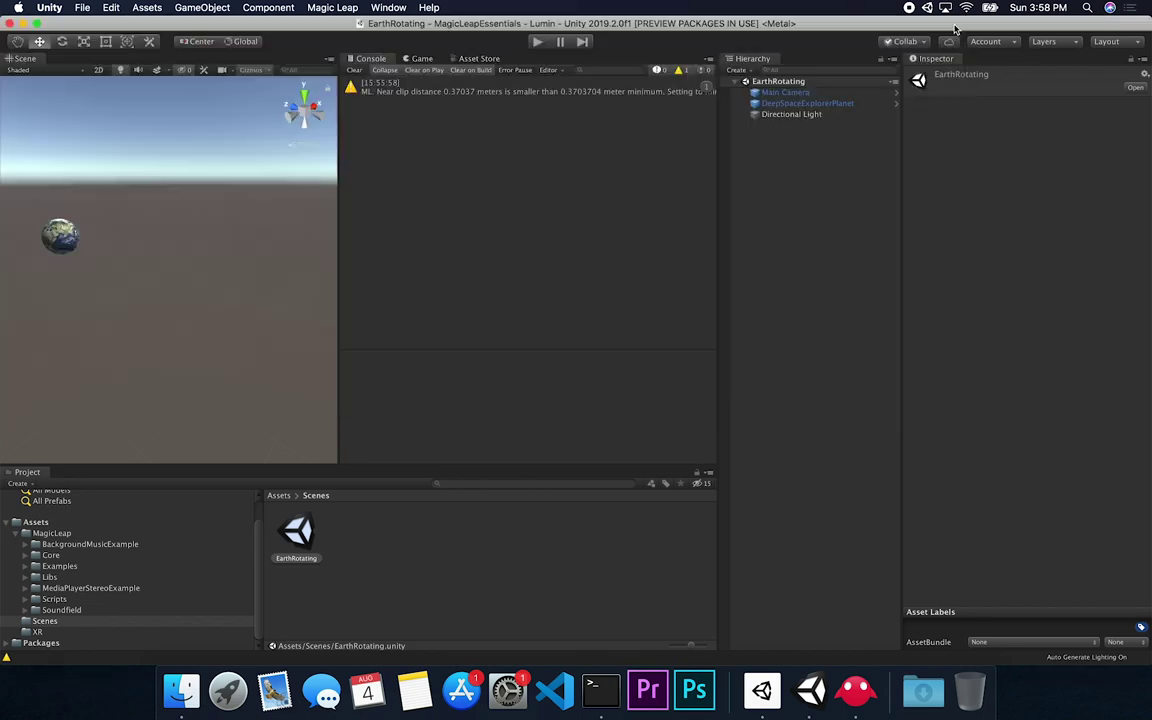
Build and run the Lumin project, saving the build to the Desktop as MagicLeapEssentials.
click(82, 7)
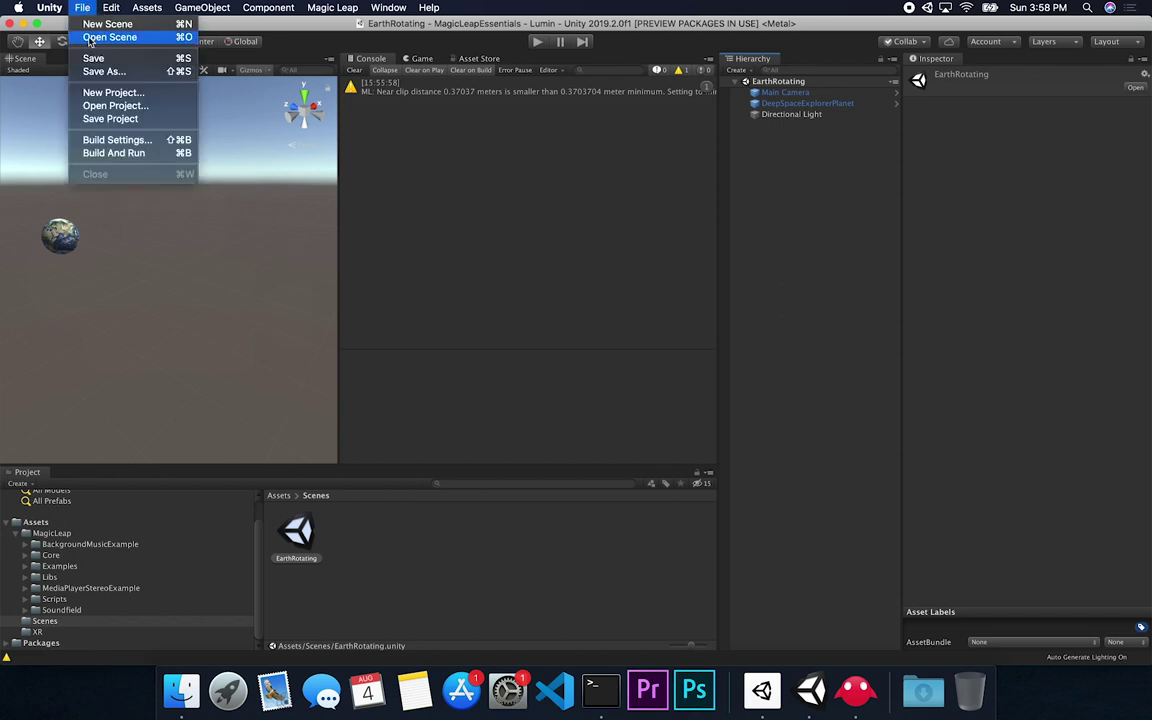
click(97, 141)
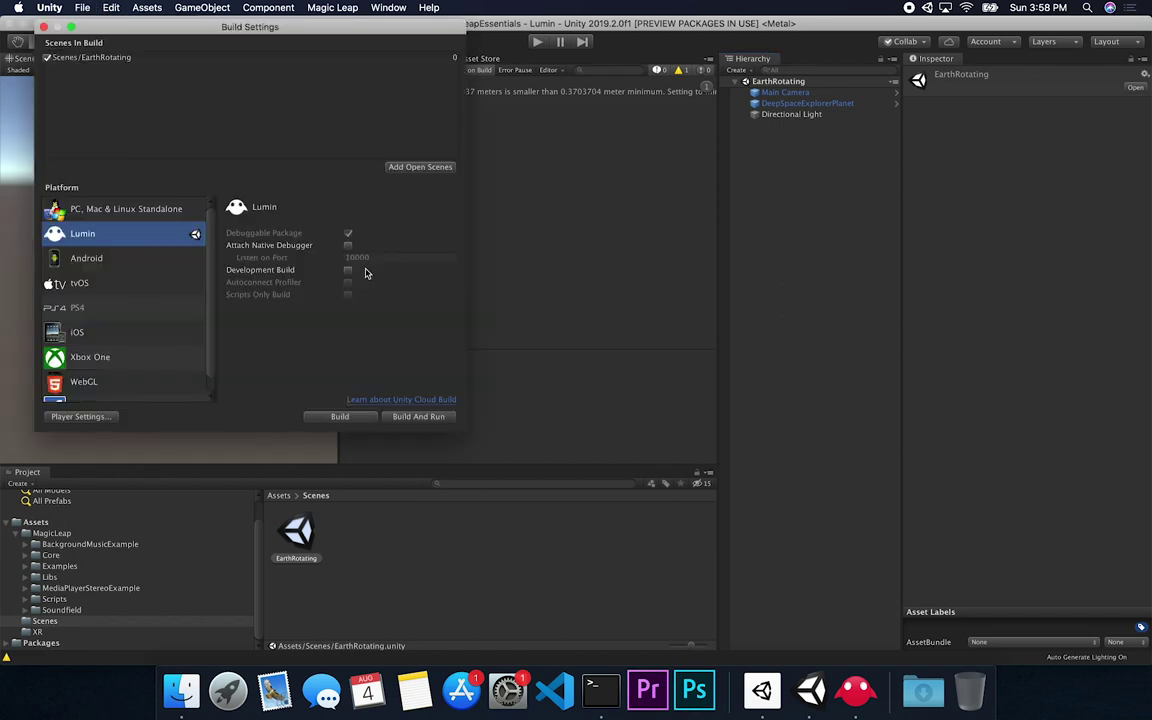
click(419, 417)
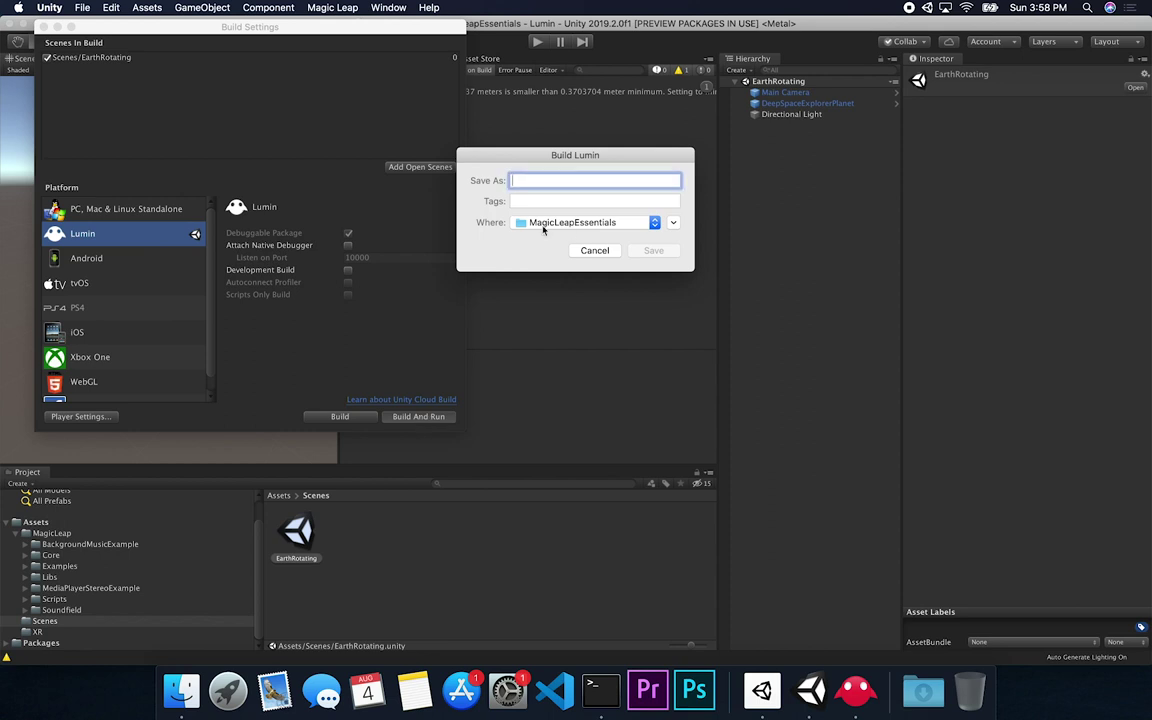
click(553, 223)
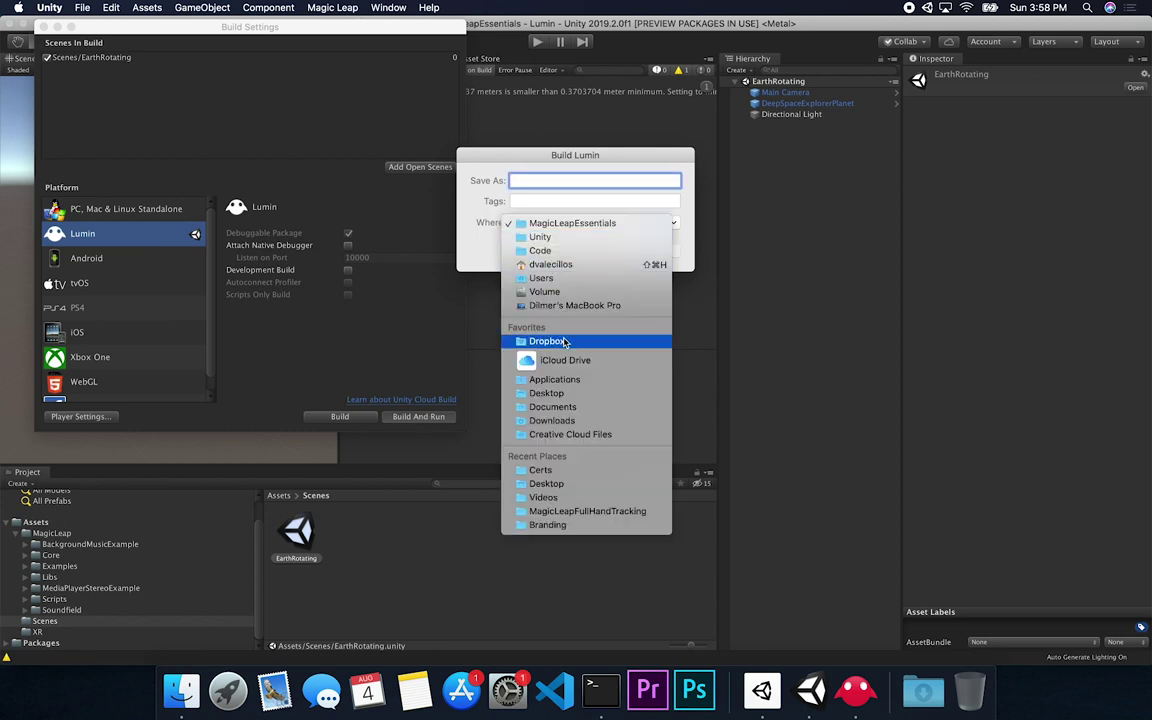
click(548, 393)
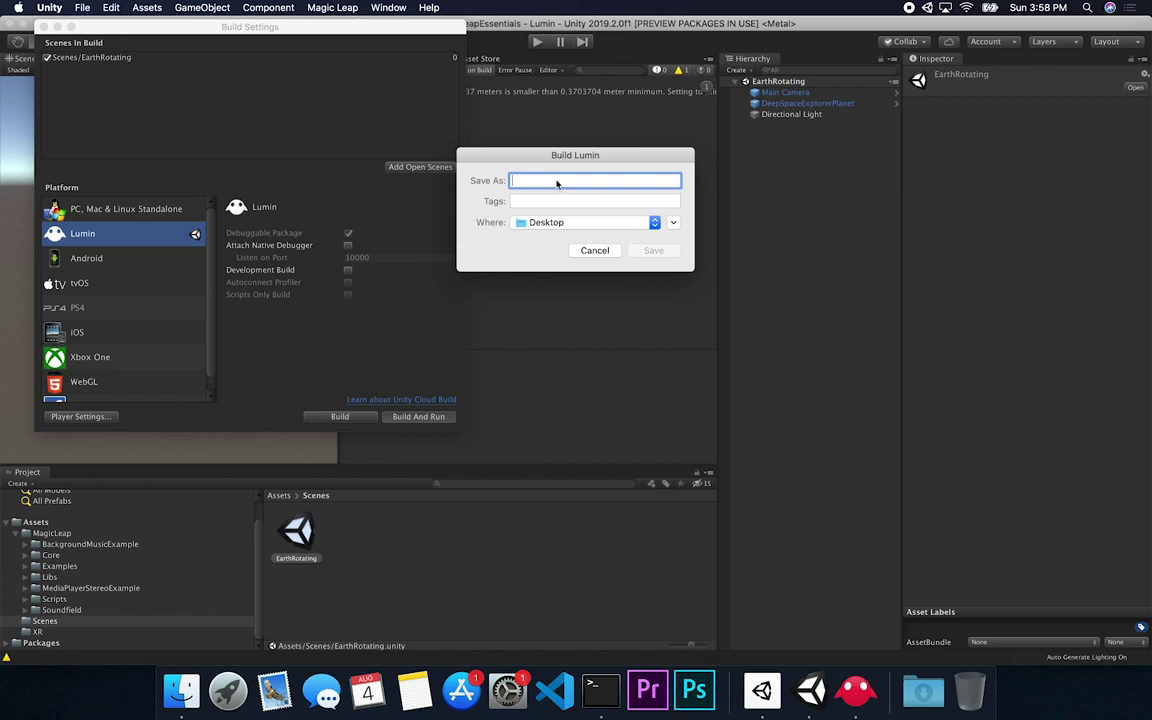
text(MagicLeapEssentials)
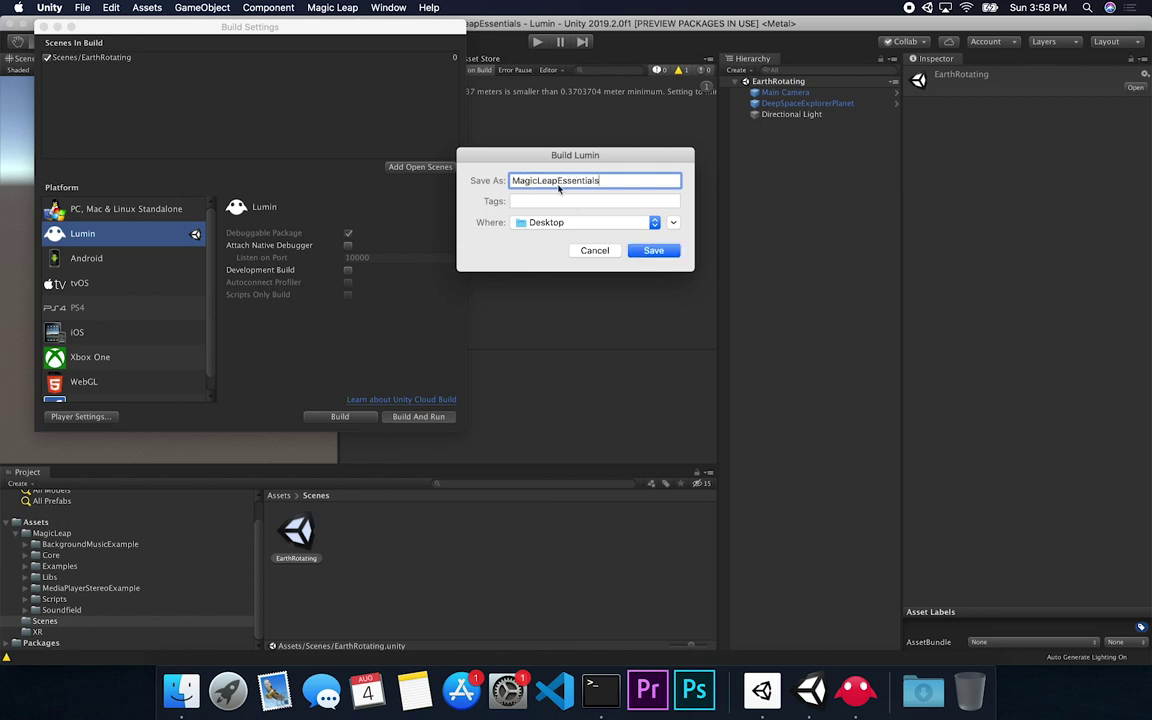
click(660, 253)
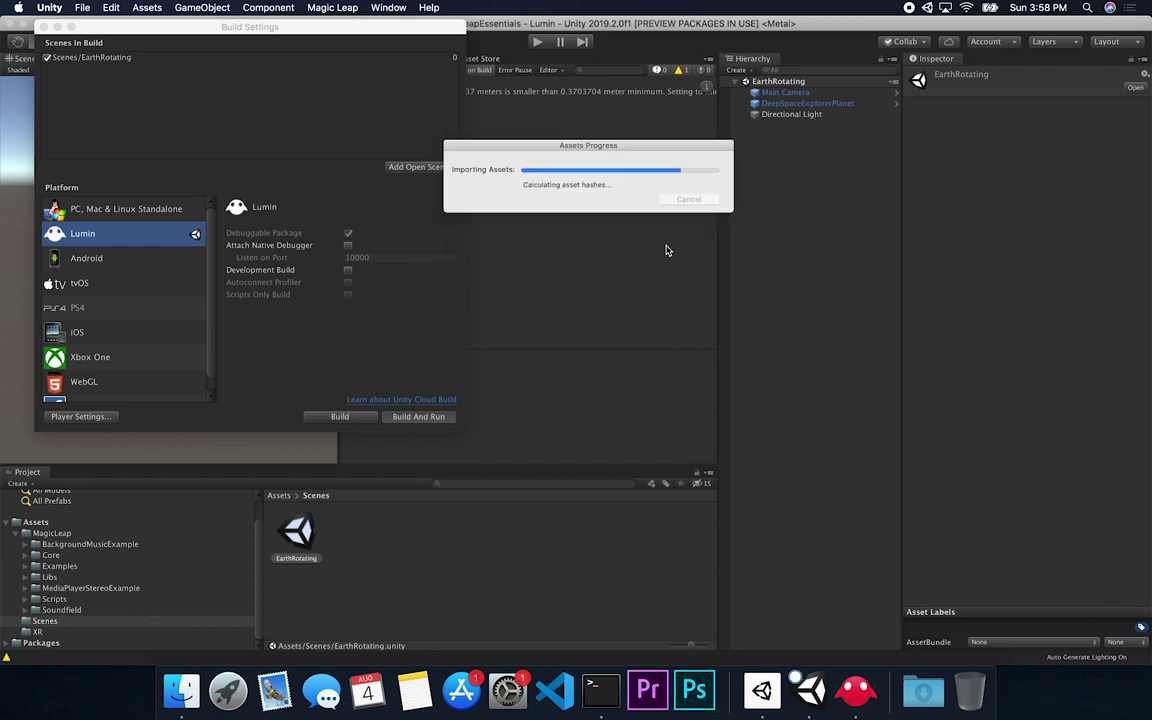